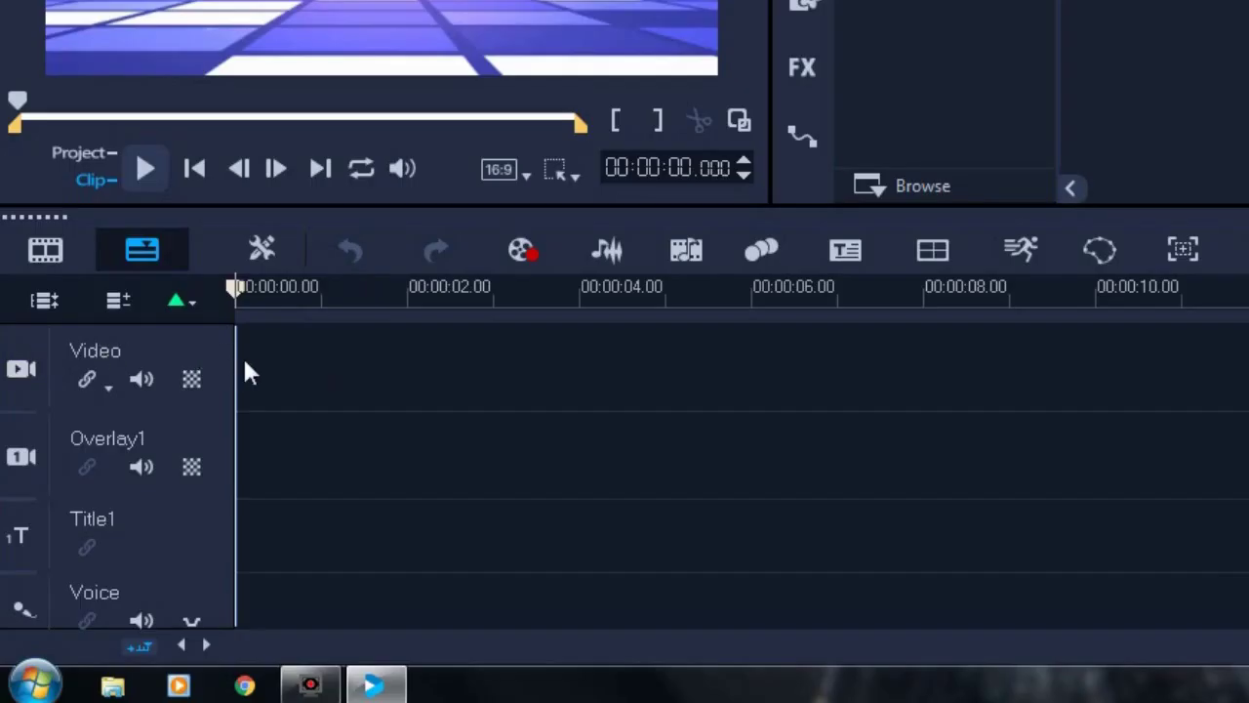
pyautogui.click(199, 488)
pyautogui.moveTo(234, 365); pyautogui.dragTo(415, 383)
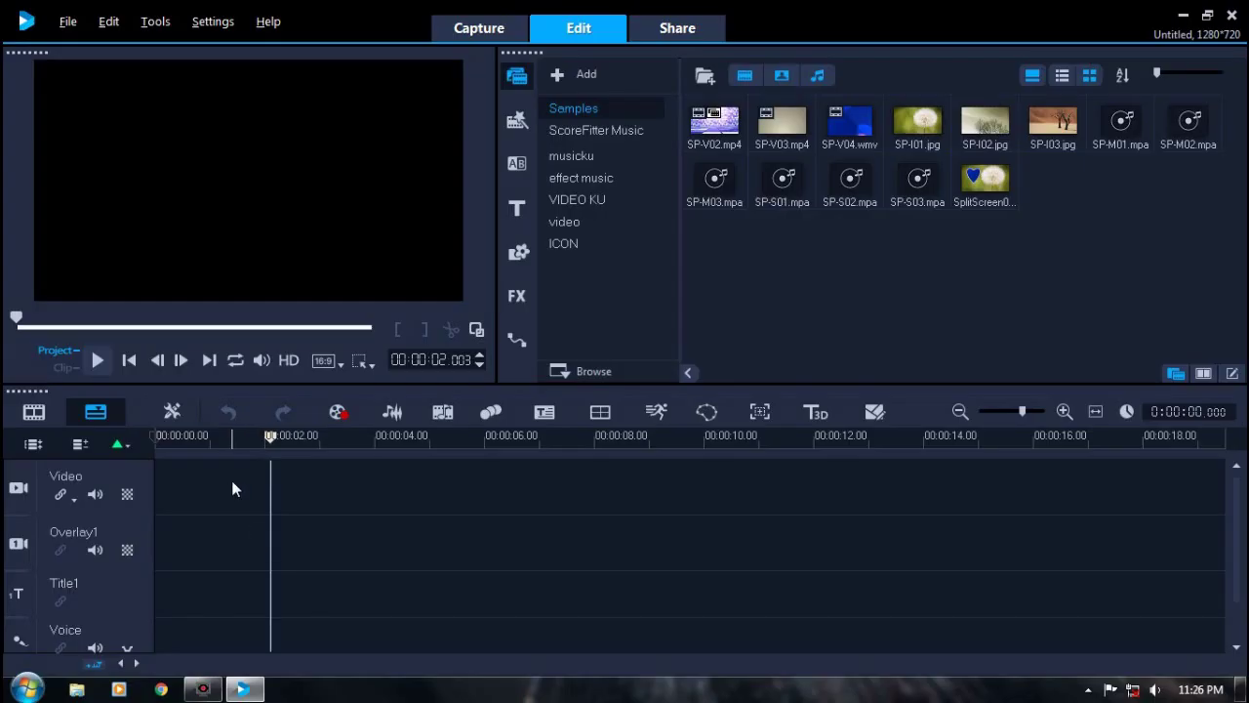
pyautogui.click(181, 478)
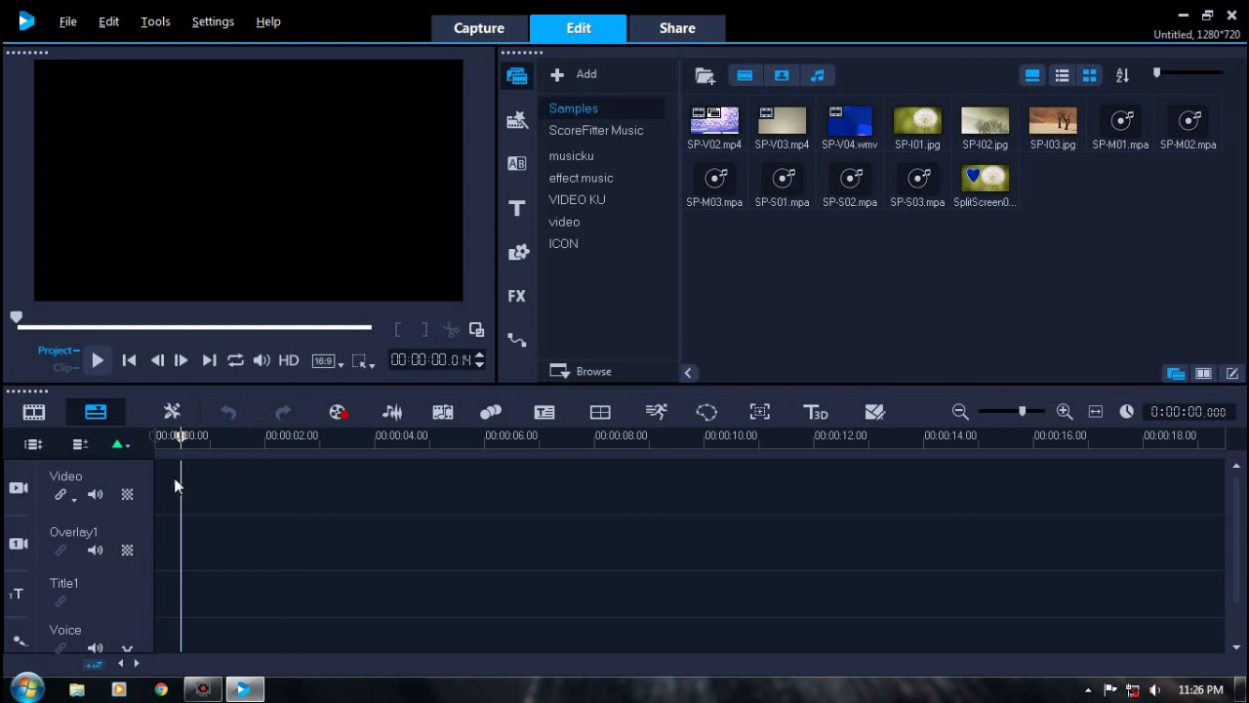
# Place the sample clip SP-V02.mp4 at the start of the Video track.
pyautogui.click(715, 132)
pyautogui.moveTo(717, 137); pyautogui.dragTo(241, 492)
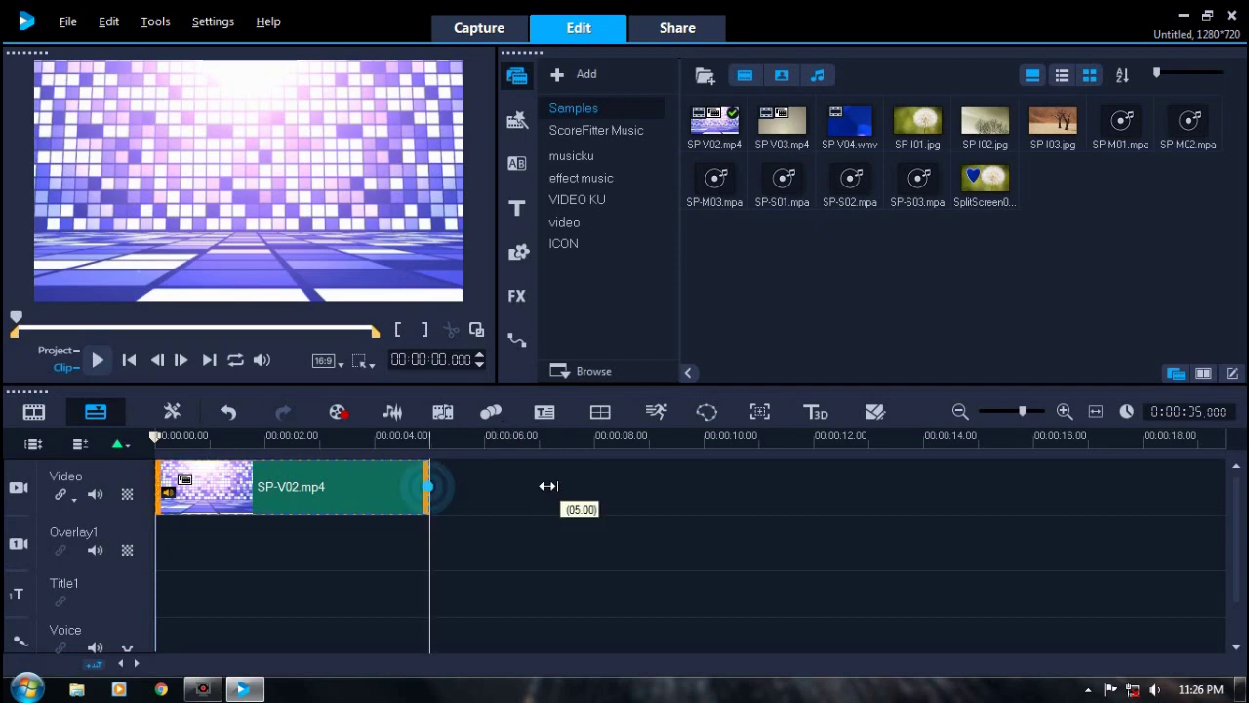
pyautogui.click(355, 538)
pyautogui.click(308, 501)
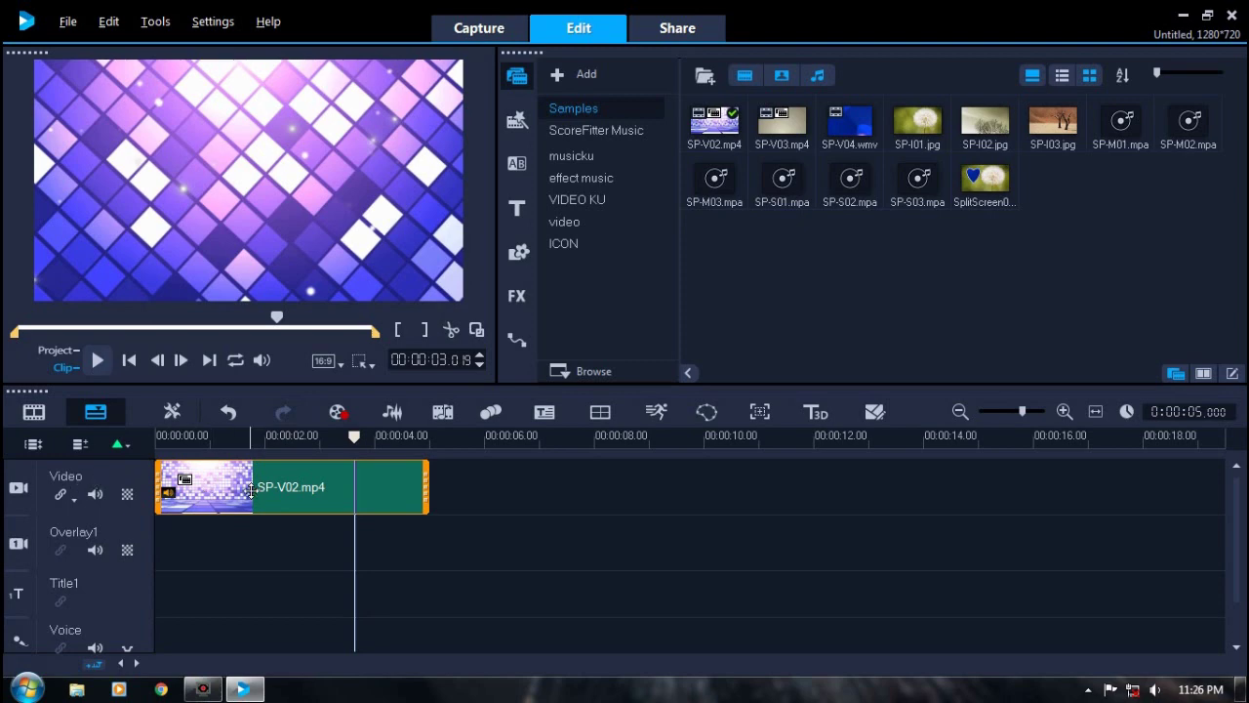
pyautogui.click(251, 539)
pyautogui.click(199, 542)
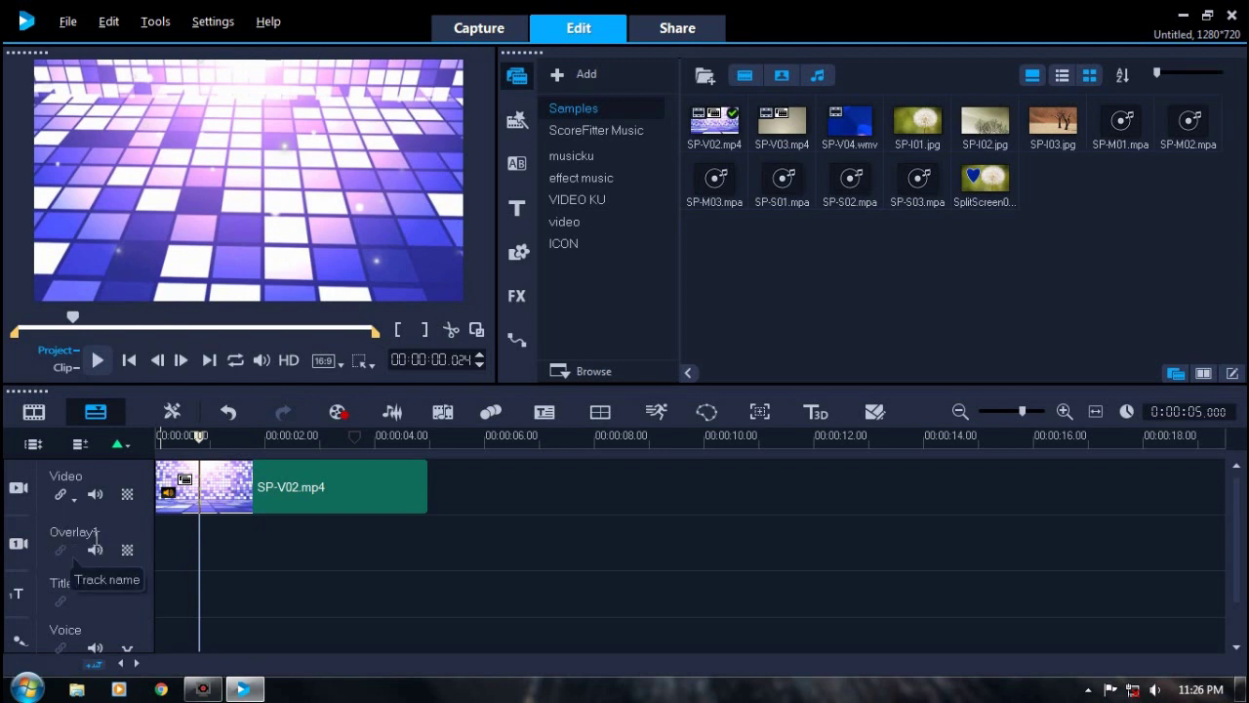
# Place the sample clip SP-V03.mp4 at the start of the Overlay1 track.
pyautogui.moveTo(766, 147); pyautogui.dragTo(224, 546)
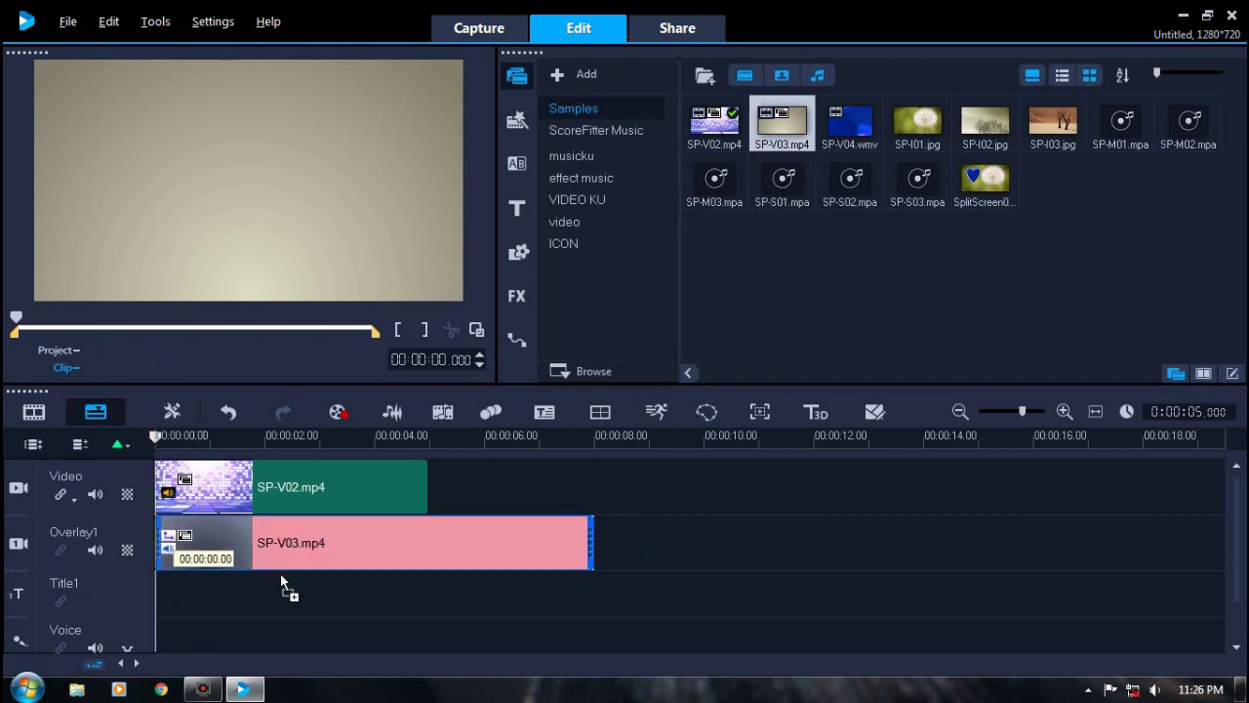
pyautogui.moveTo(283, 589); pyautogui.dragTo(282, 585)
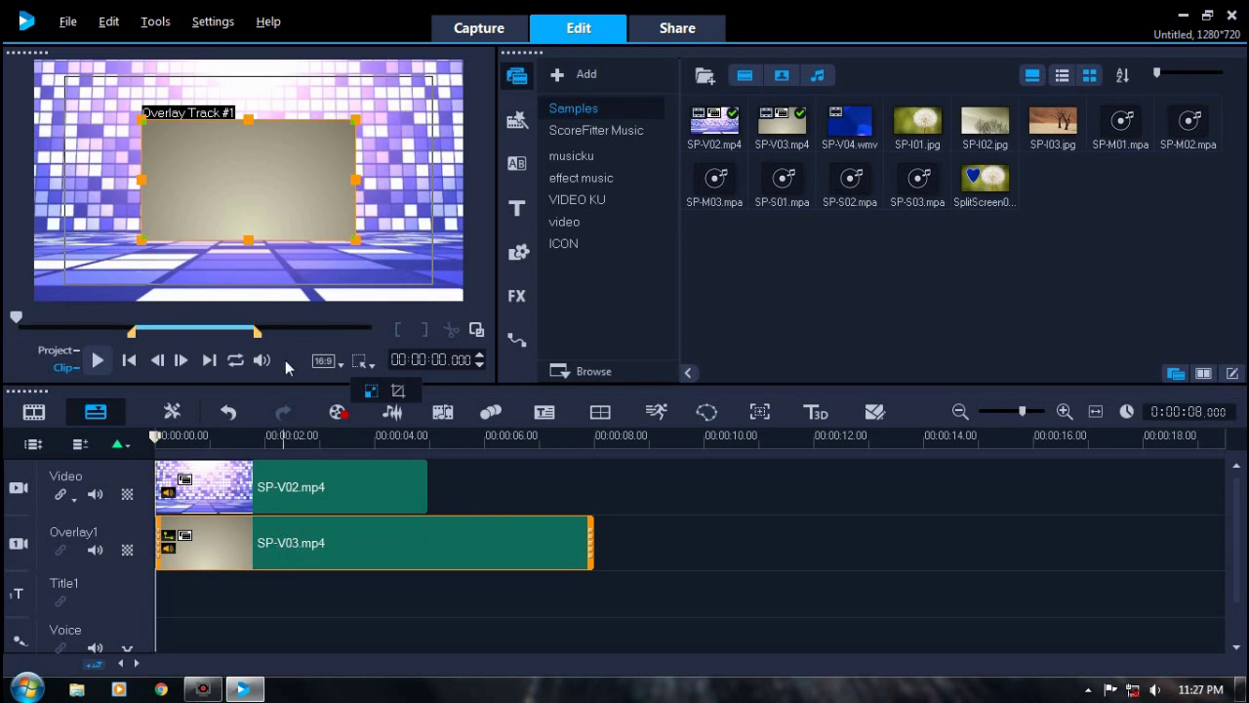
# Move the SP-V03.mp4 overlay to the left half of the video frame and shrink it against the safe-area edge.
pyautogui.moveTo(267, 181); pyautogui.dragTo(191, 179)
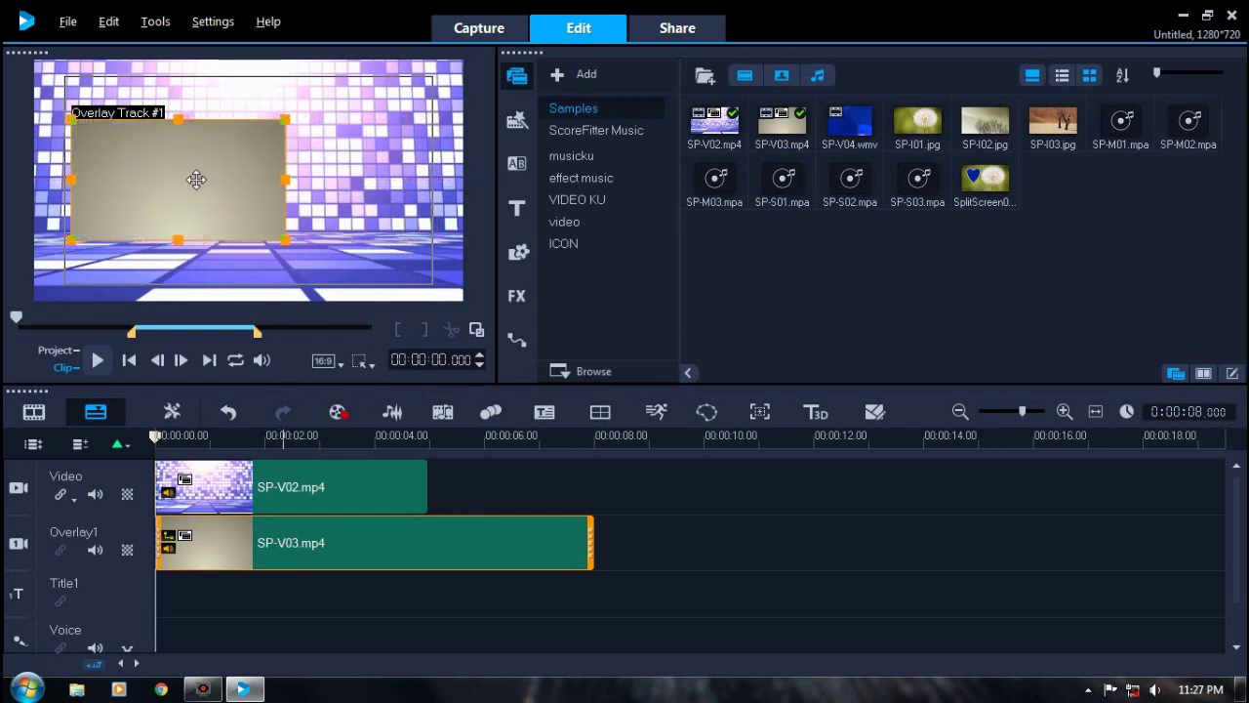
pyautogui.click(321, 488)
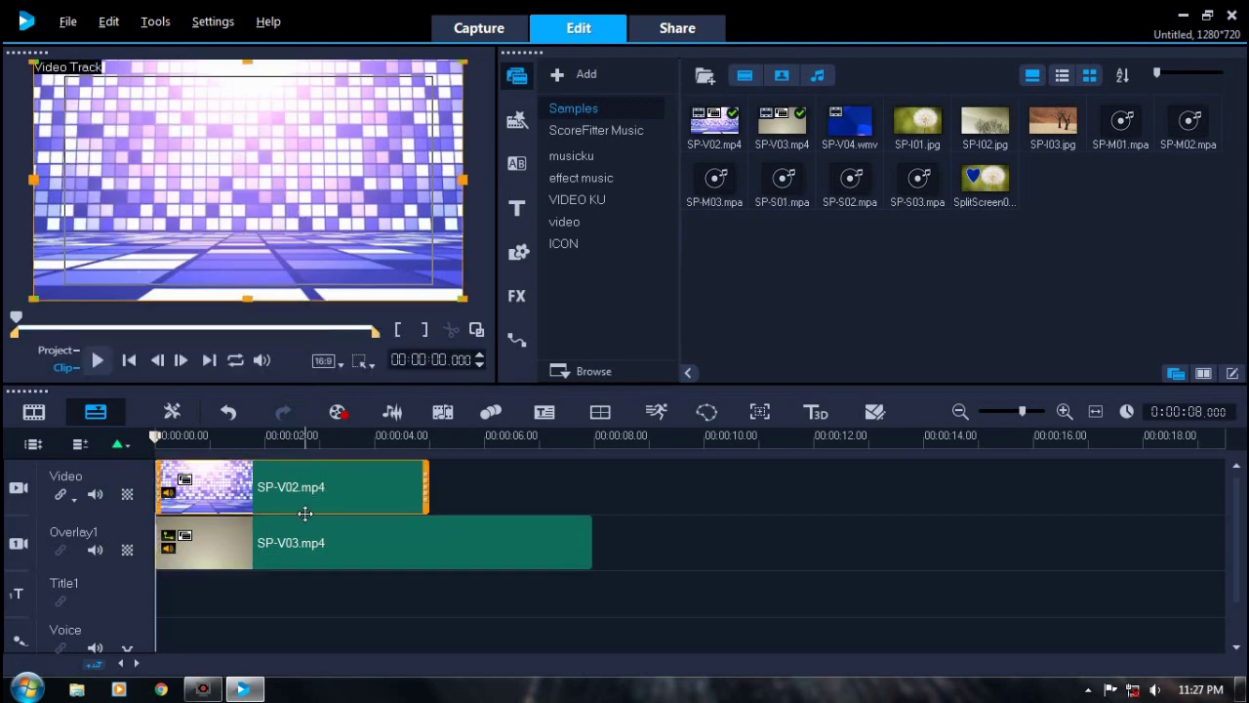
pyautogui.click(306, 528)
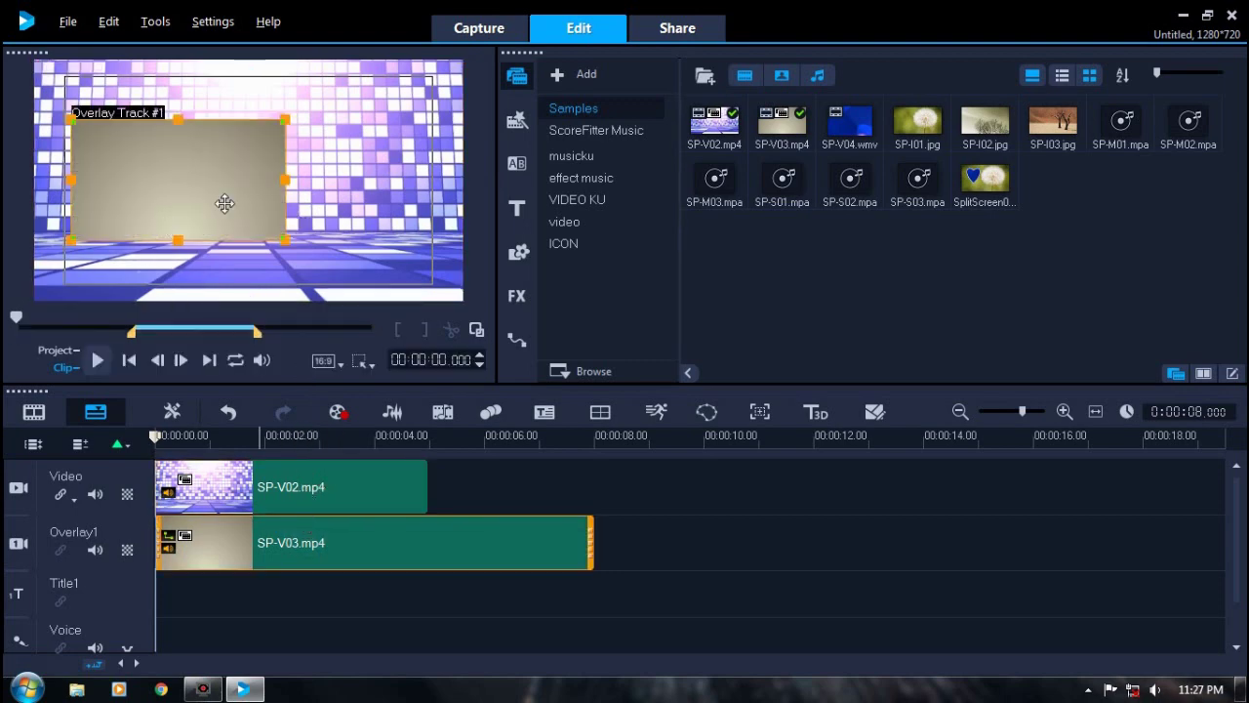
pyautogui.moveTo(293, 242); pyautogui.dragTo(244, 217)
pyautogui.moveTo(167, 189); pyautogui.dragTo(162, 189)
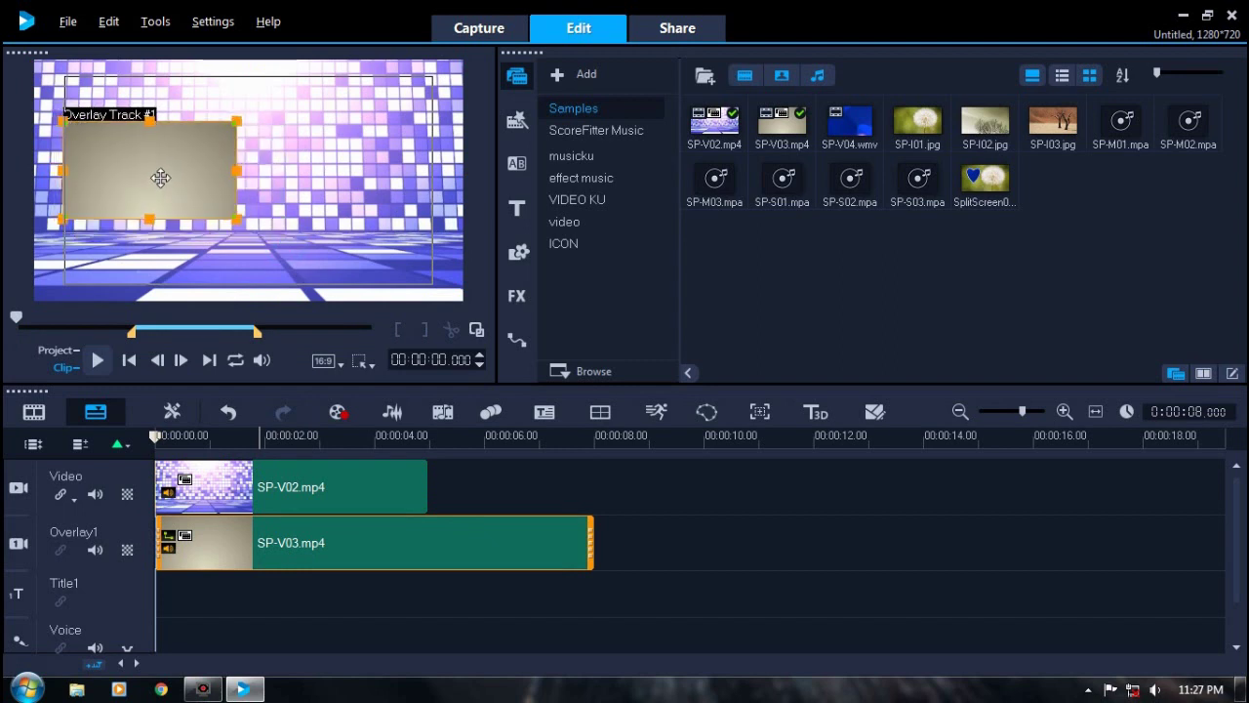
# Trim the end of the SP-V03.mp4 overlay clip to about 00:00:04.018.
pyautogui.moveTo(591, 527); pyautogui.dragTo(407, 516)
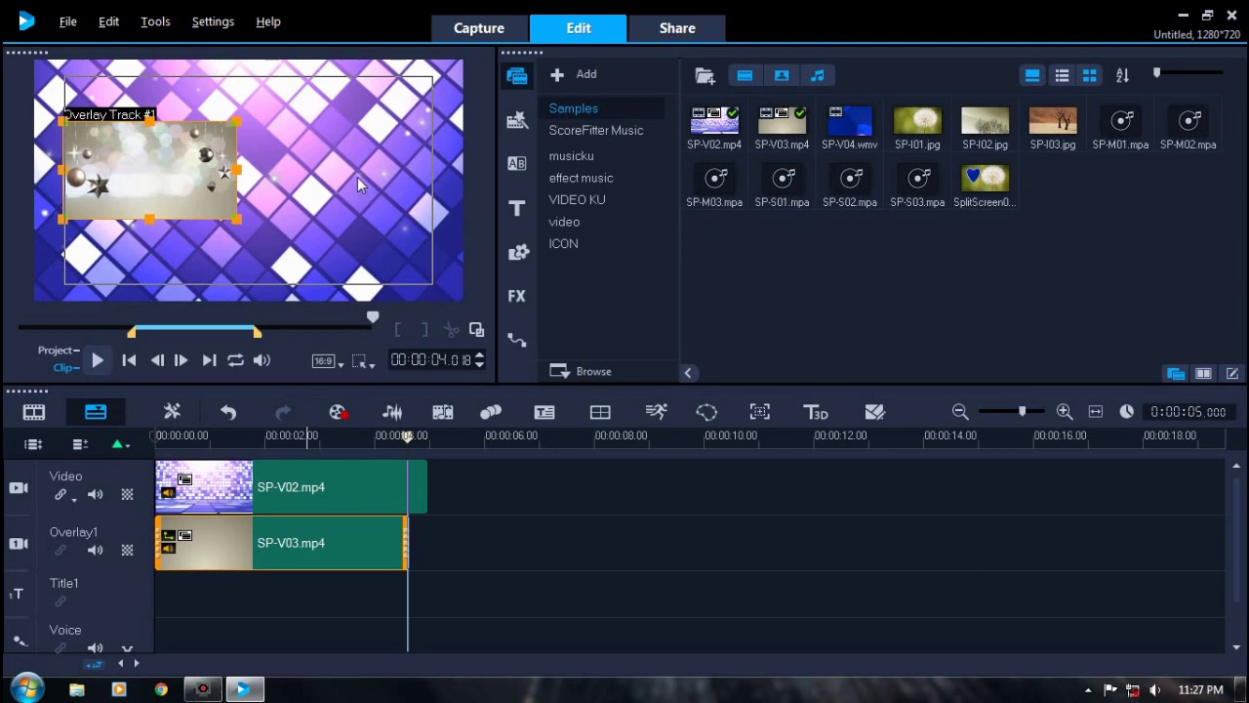
pyautogui.click(322, 602)
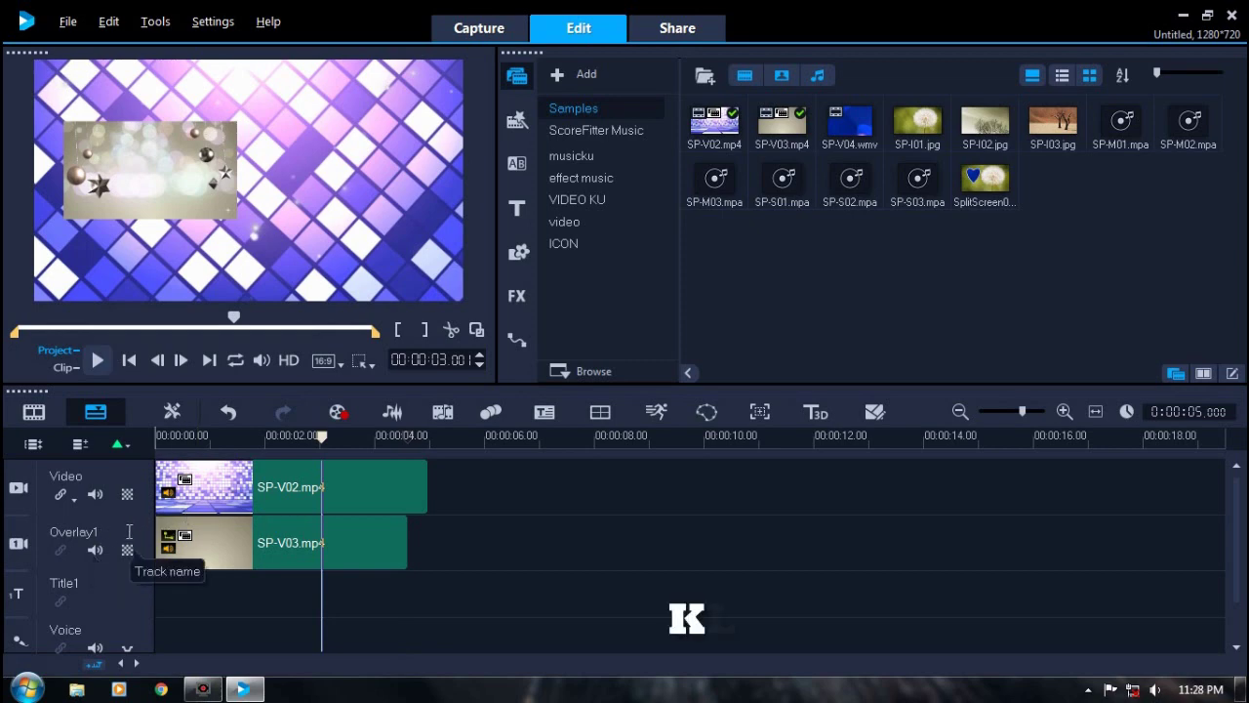
# Set the number of overlay tracks to 2 in the Track Manager.
pyautogui.rightClick(109, 532)
pyautogui.click(515, 537)
pyautogui.rightClick(514, 535)
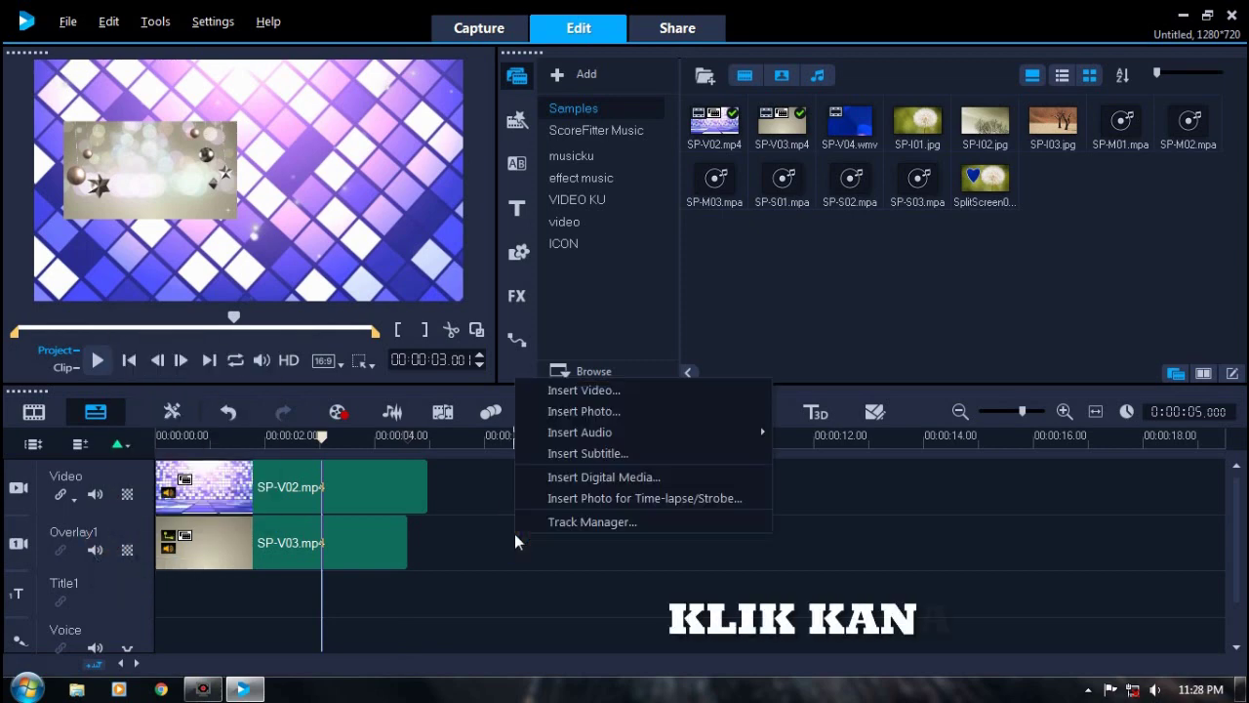
pyautogui.rightClick(114, 535)
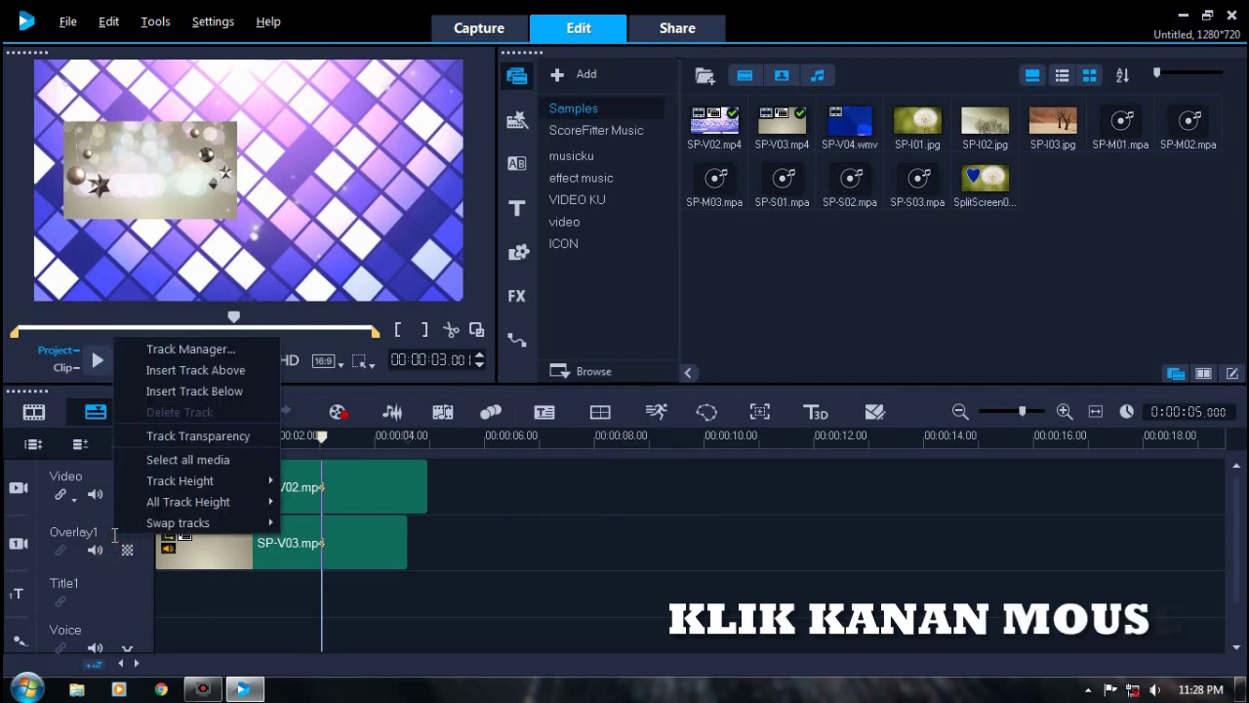
pyautogui.moveTo(123, 531)
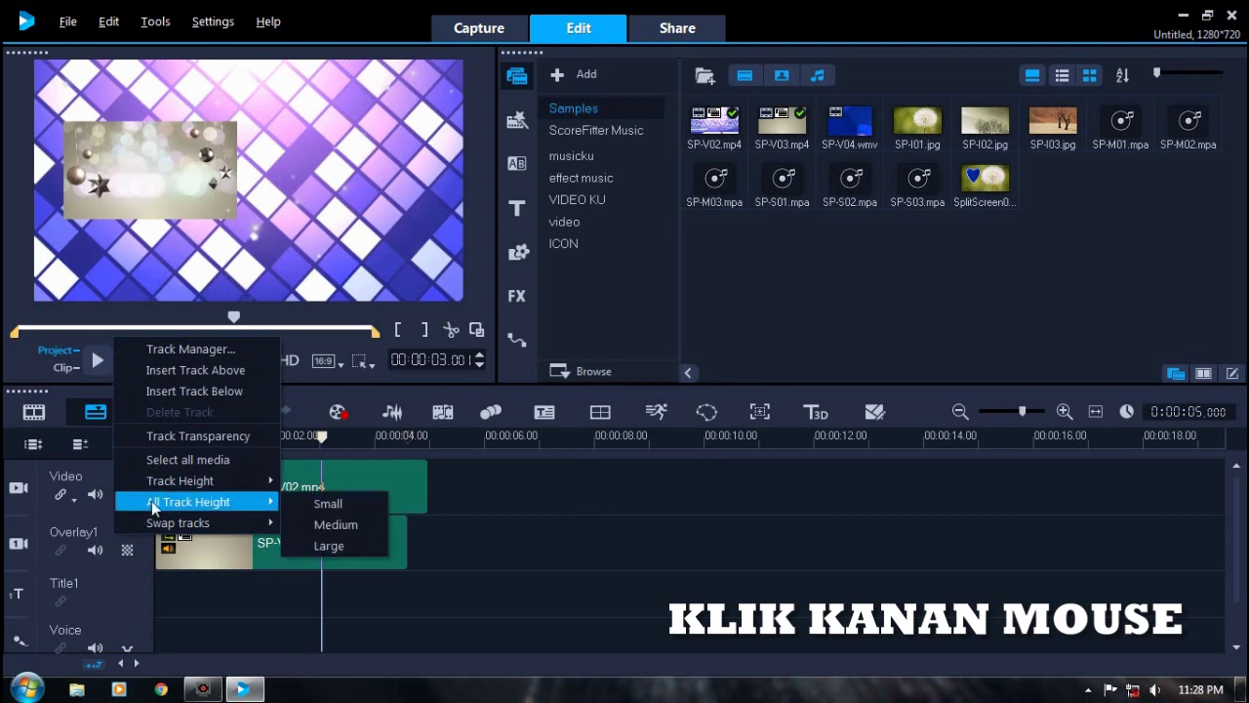
pyautogui.click(190, 351)
pyautogui.moveTo(558, 218); pyautogui.dragTo(561, 346)
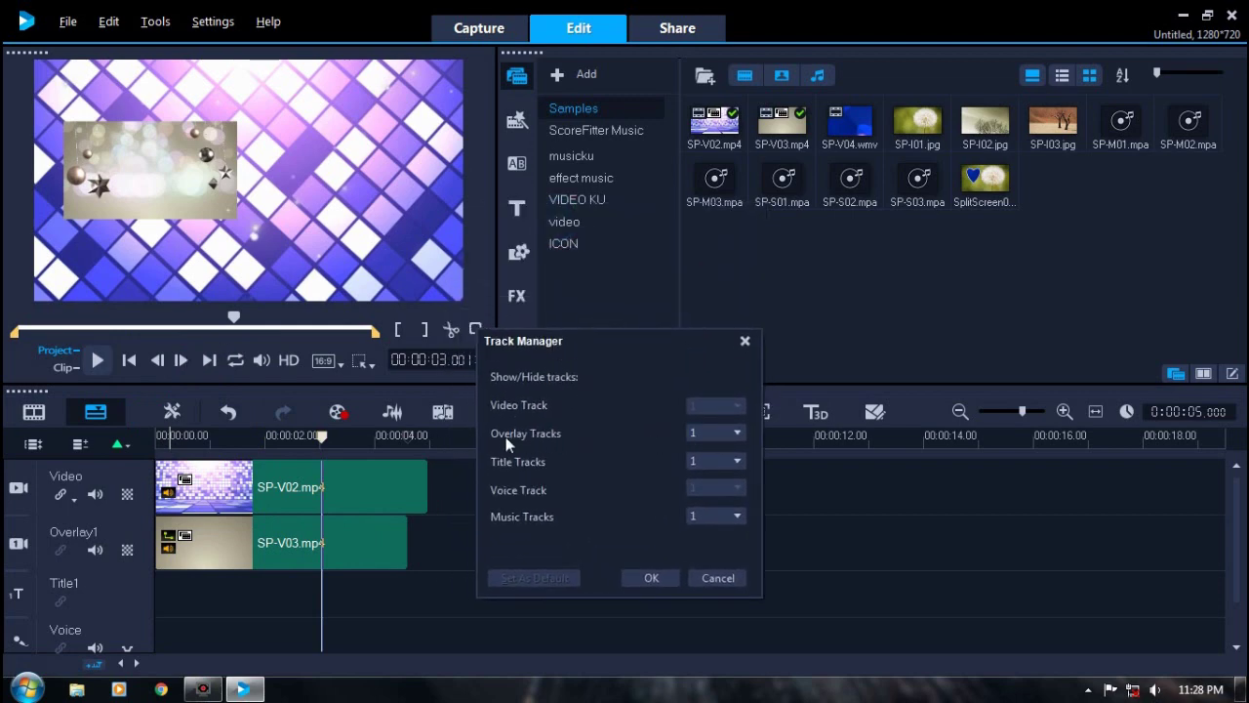
pyautogui.click(732, 437)
pyautogui.moveTo(737, 457); pyautogui.dragTo(739, 529)
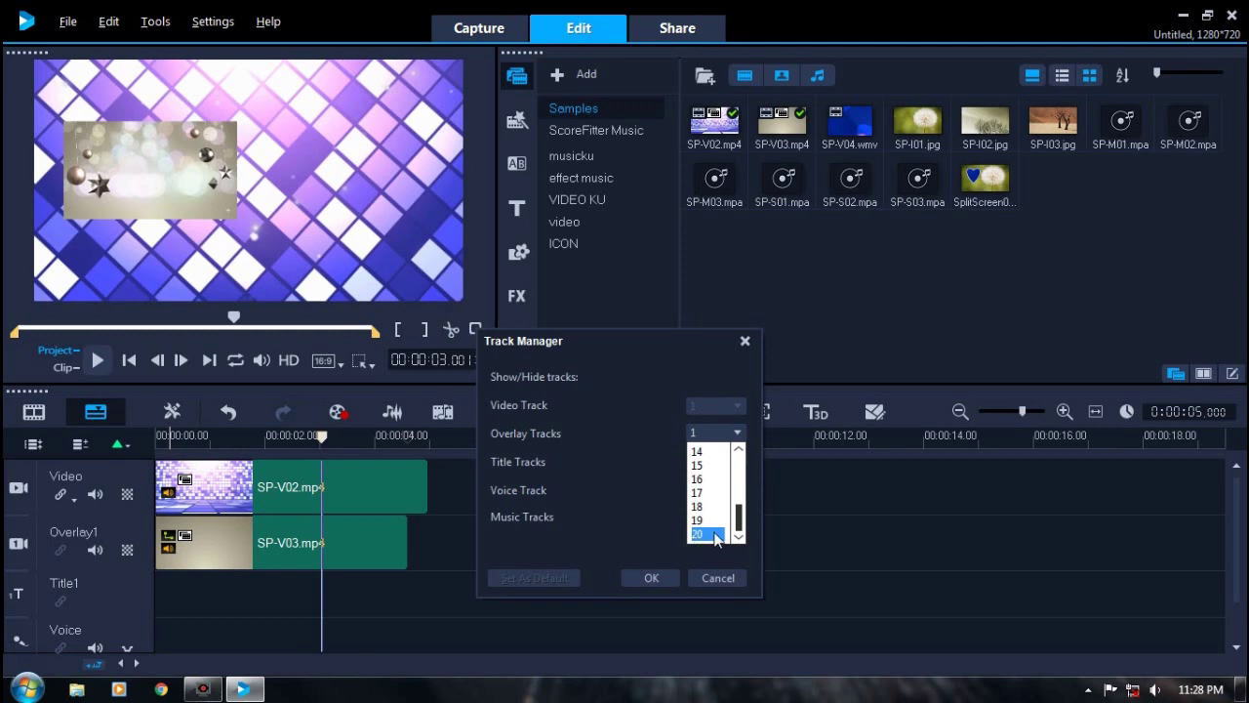
pyautogui.moveTo(742, 524); pyautogui.dragTo(737, 454)
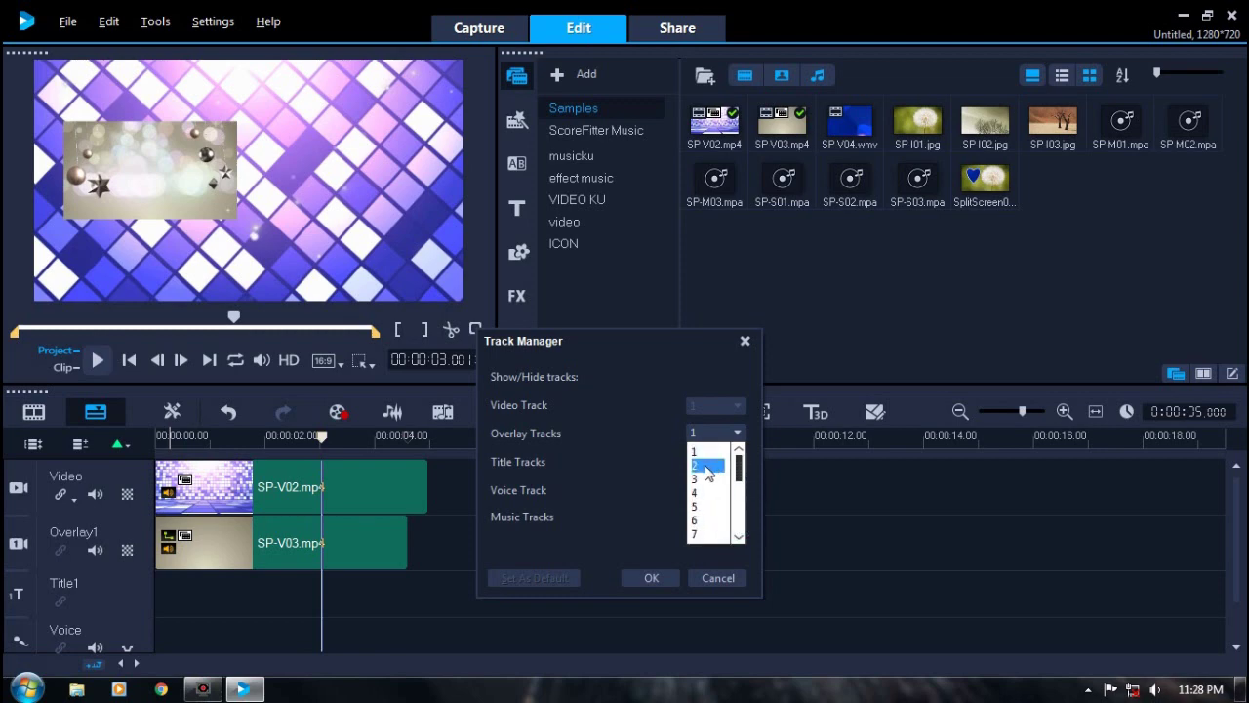
pyautogui.click(707, 466)
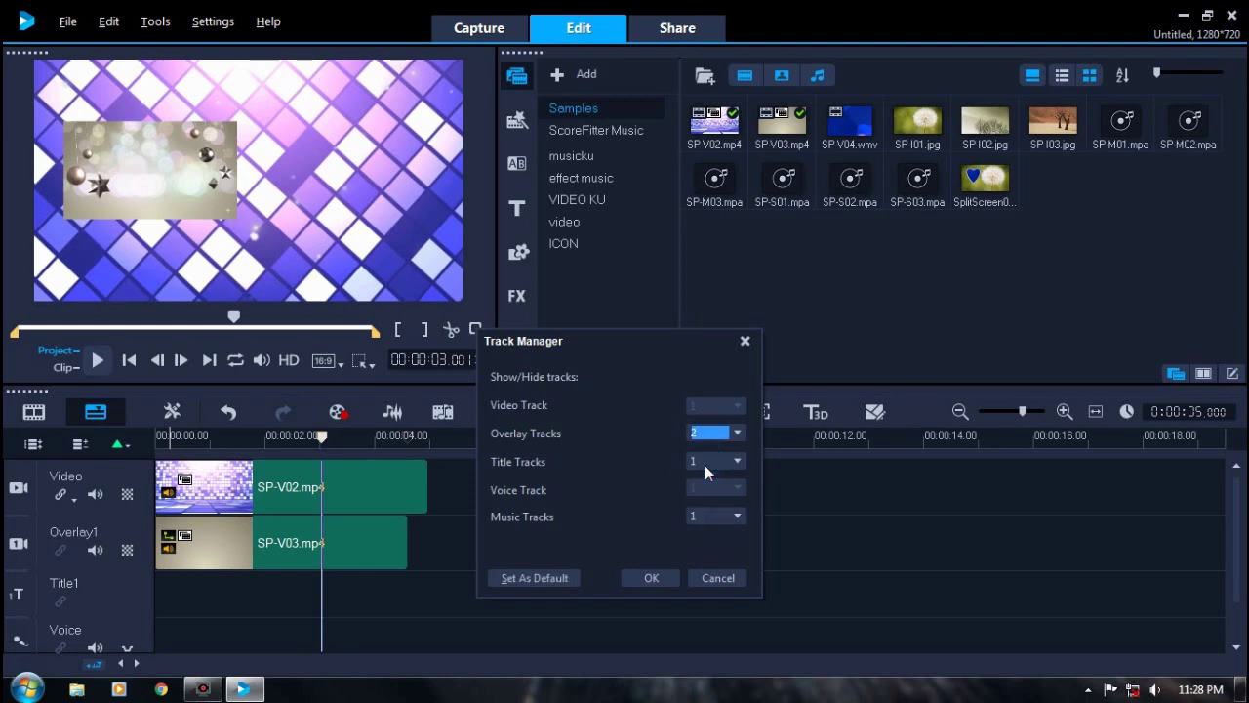
pyautogui.click(652, 577)
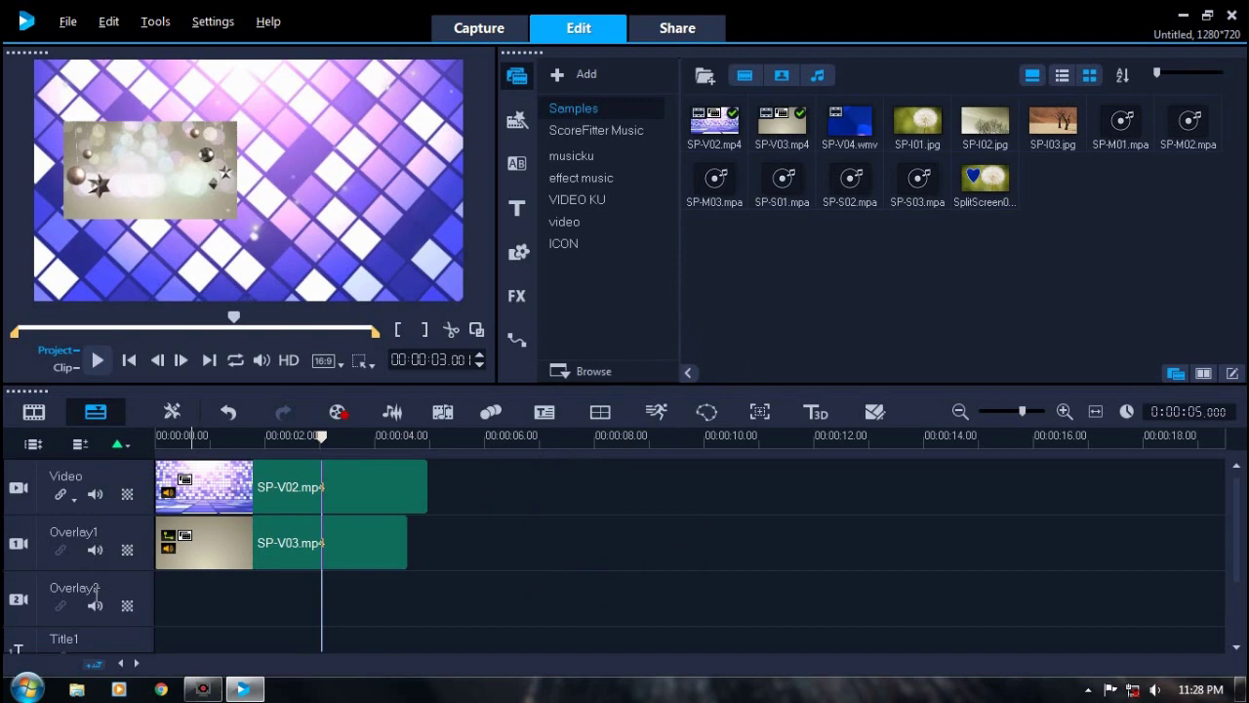
# Place the sample clip SP-V04.wmv at the start of the Overlay2 track.
pyautogui.click(175, 593)
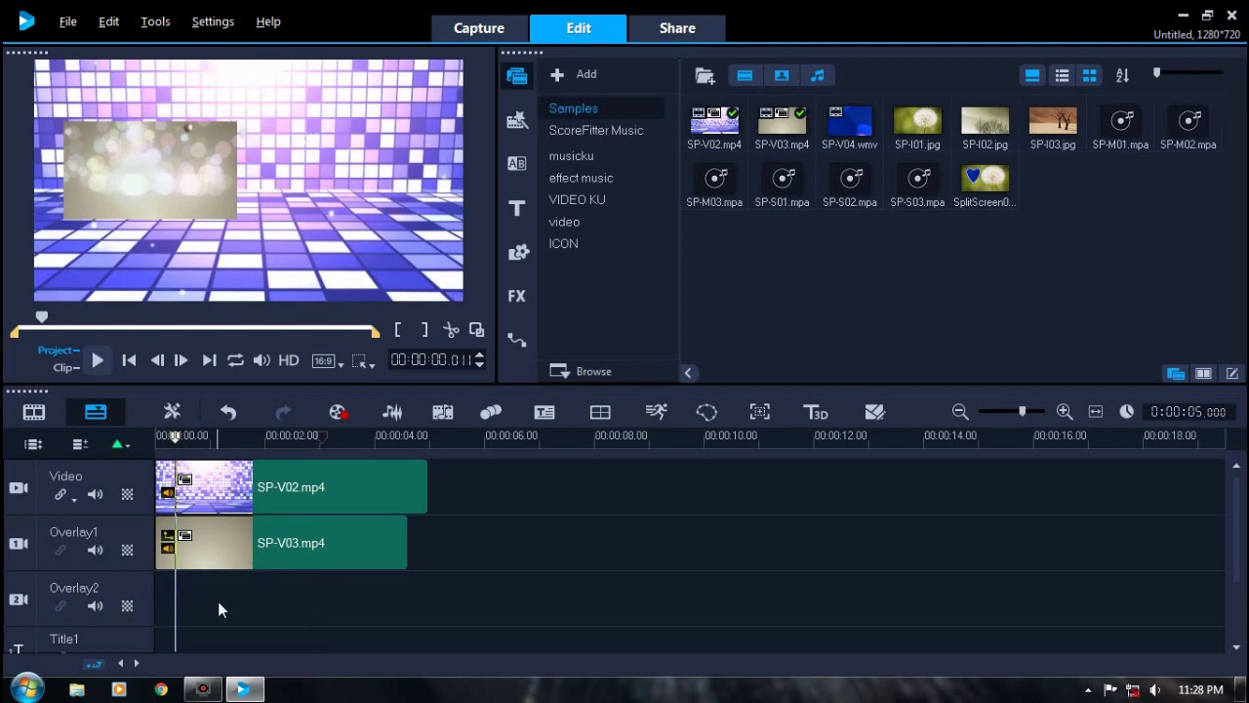
pyautogui.click(848, 124)
pyautogui.moveTo(848, 124); pyautogui.dragTo(330, 576)
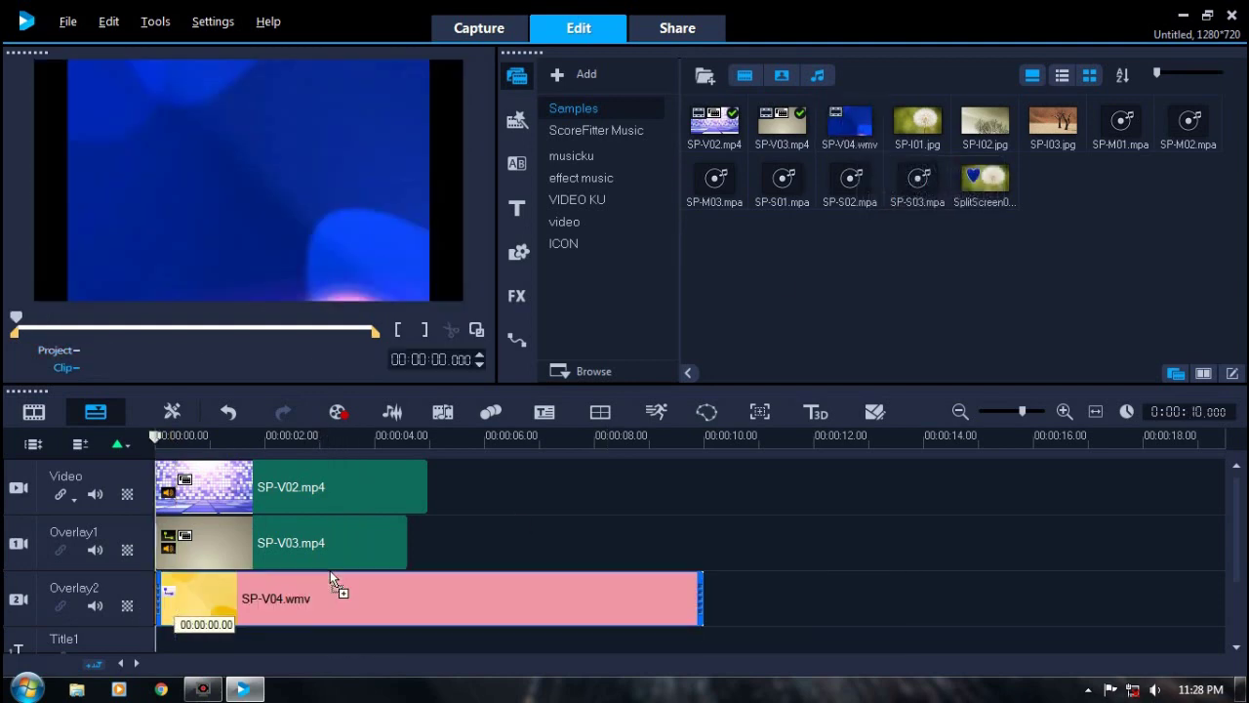
# Move the SP-V04.wmv overlay to the right half of the frame and reduce its height to match the SP-V03.mp4 overlay.
pyautogui.moveTo(248, 187); pyautogui.dragTo(339, 184)
pyautogui.moveTo(341, 240); pyautogui.dragTo(341, 217)
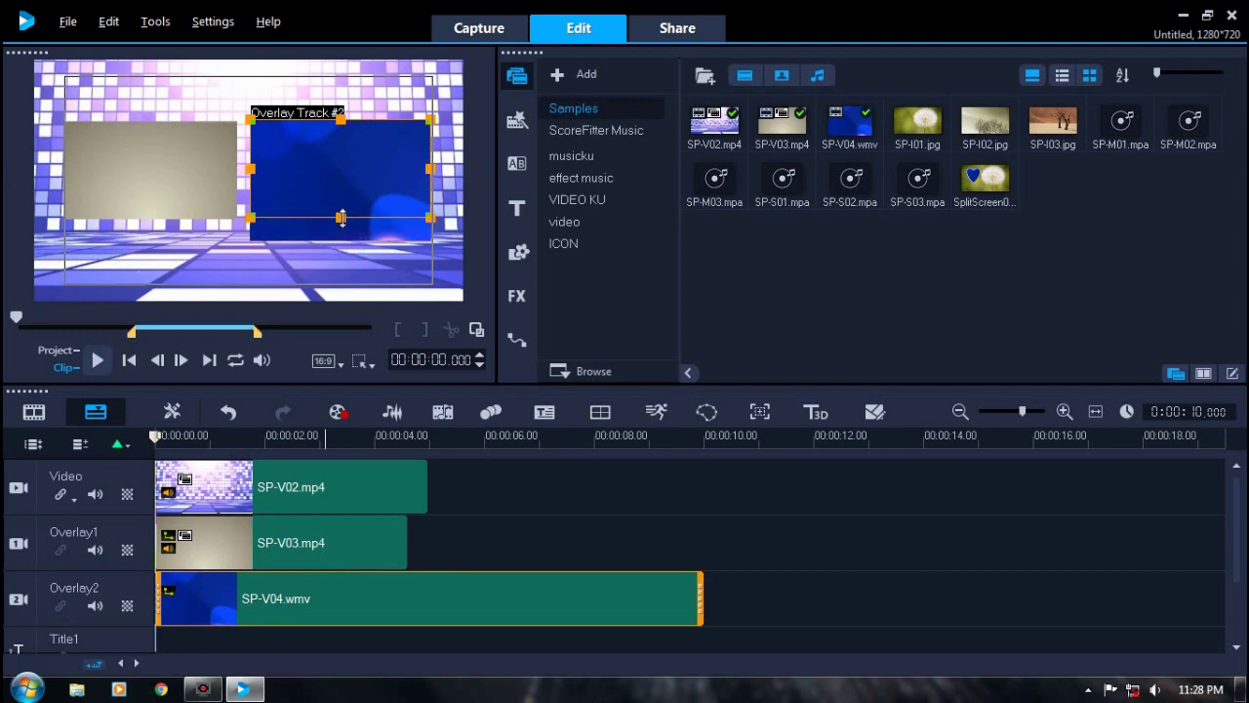
pyautogui.moveTo(354, 167); pyautogui.dragTo(361, 167)
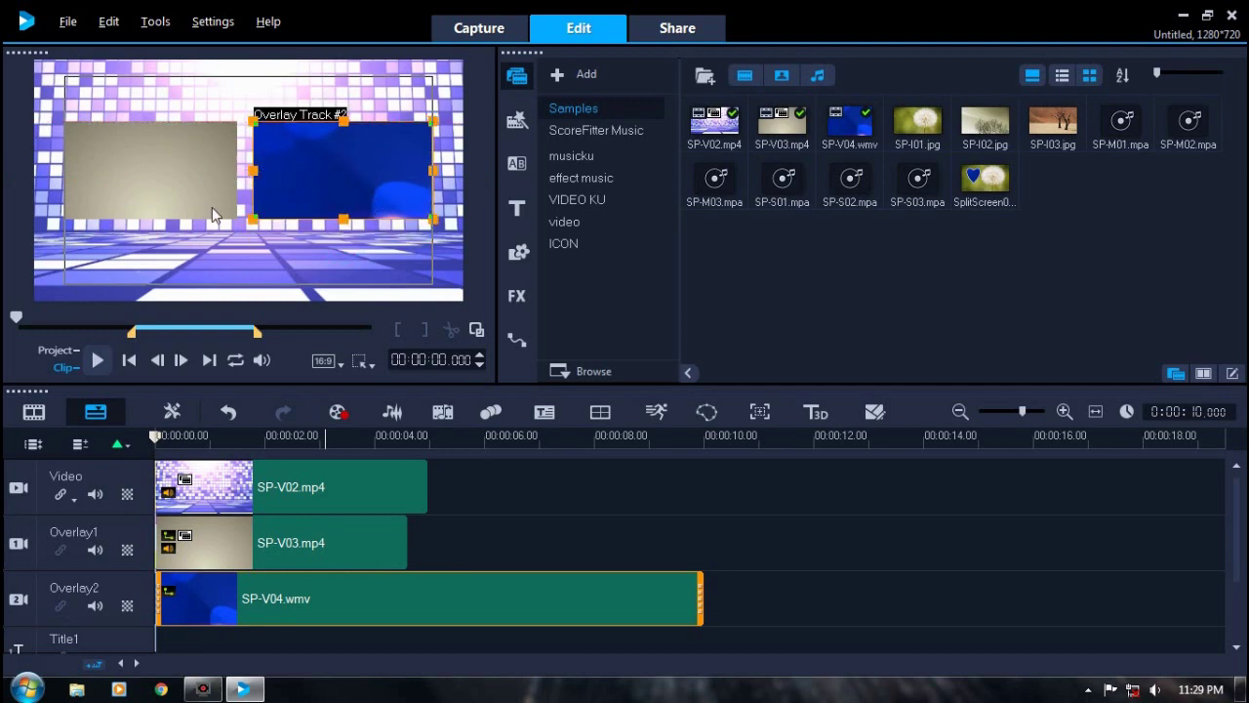
# Adjust the ends of the SP-V03.mp4 and SP-V04.wmv overlay clips to line up with the end of SP-V02.mp4.
pyautogui.click(269, 540)
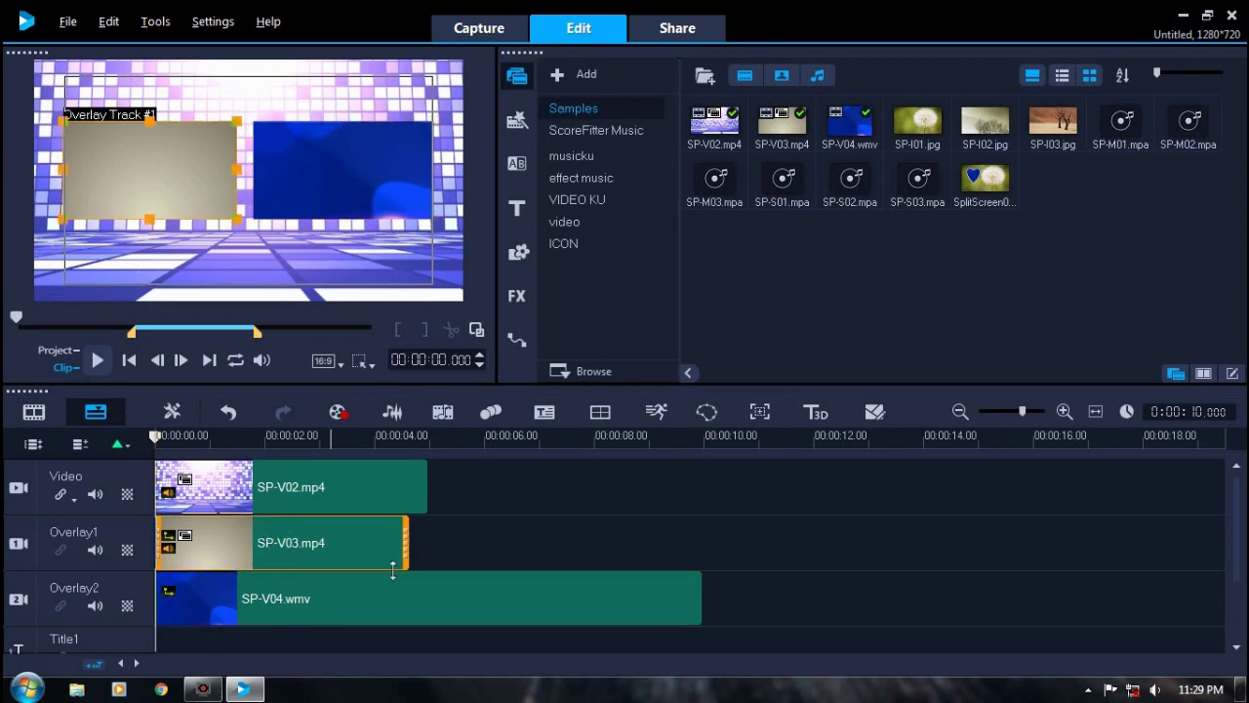
pyautogui.click(479, 592)
pyautogui.moveTo(699, 585); pyautogui.dragTo(447, 554)
pyautogui.click(447, 555)
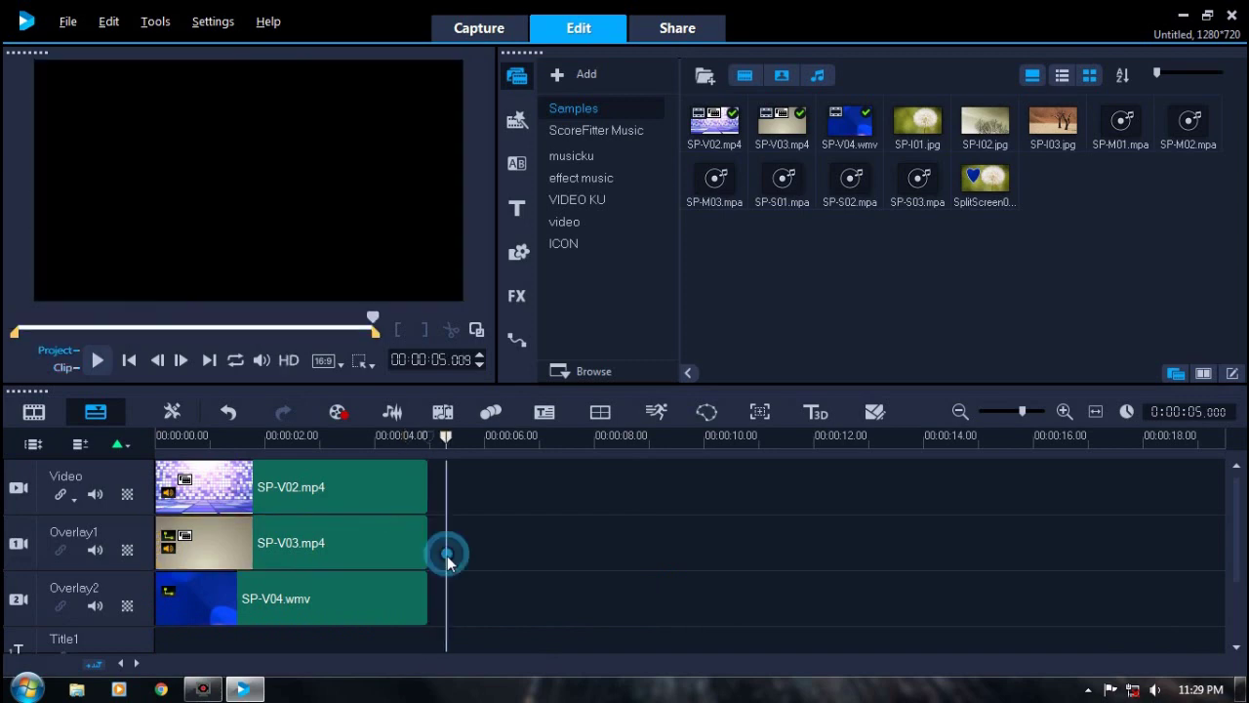
# Move both overlays slightly down in the video frame, keeping them level with each other.
pyautogui.click(365, 641)
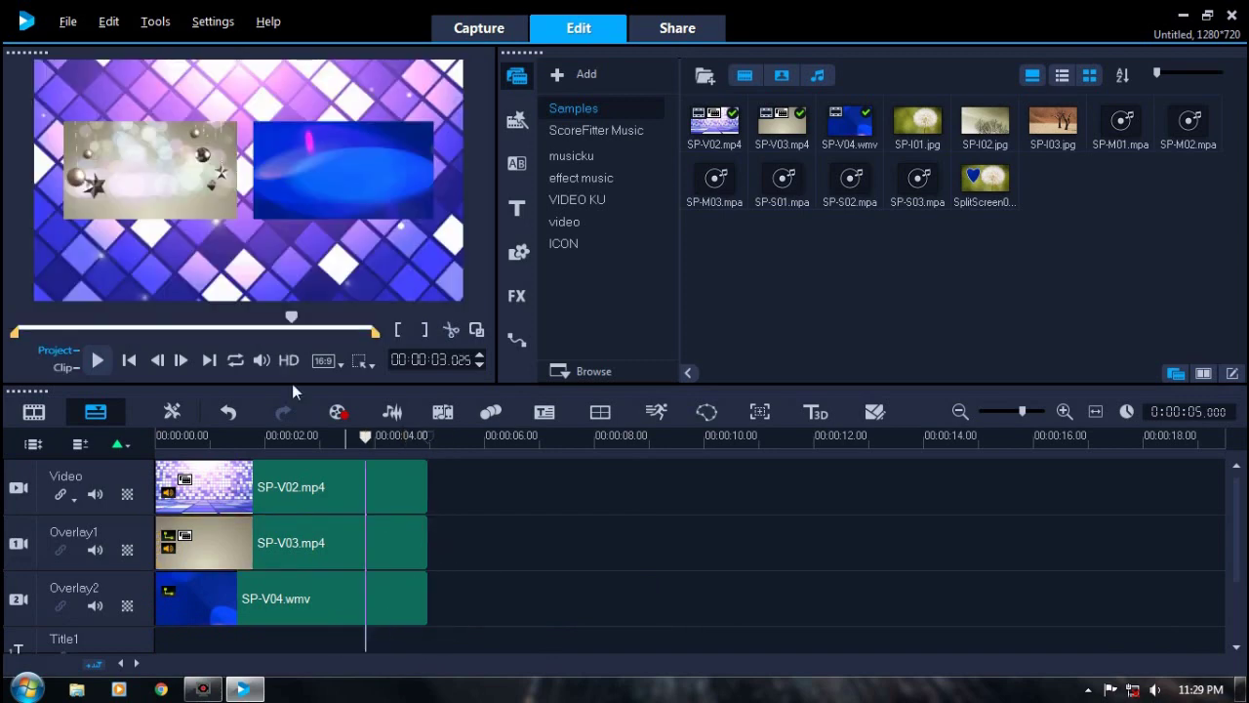
pyautogui.click(291, 550)
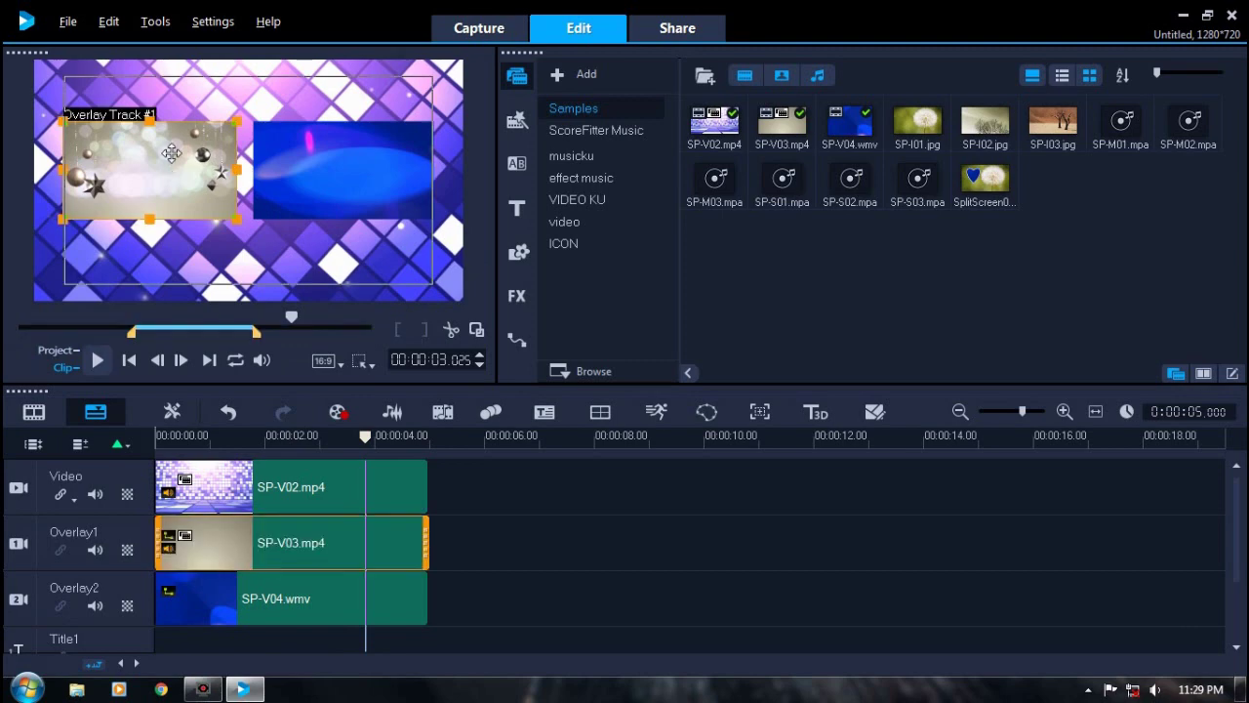
pyautogui.moveTo(169, 160); pyautogui.dragTo(174, 164)
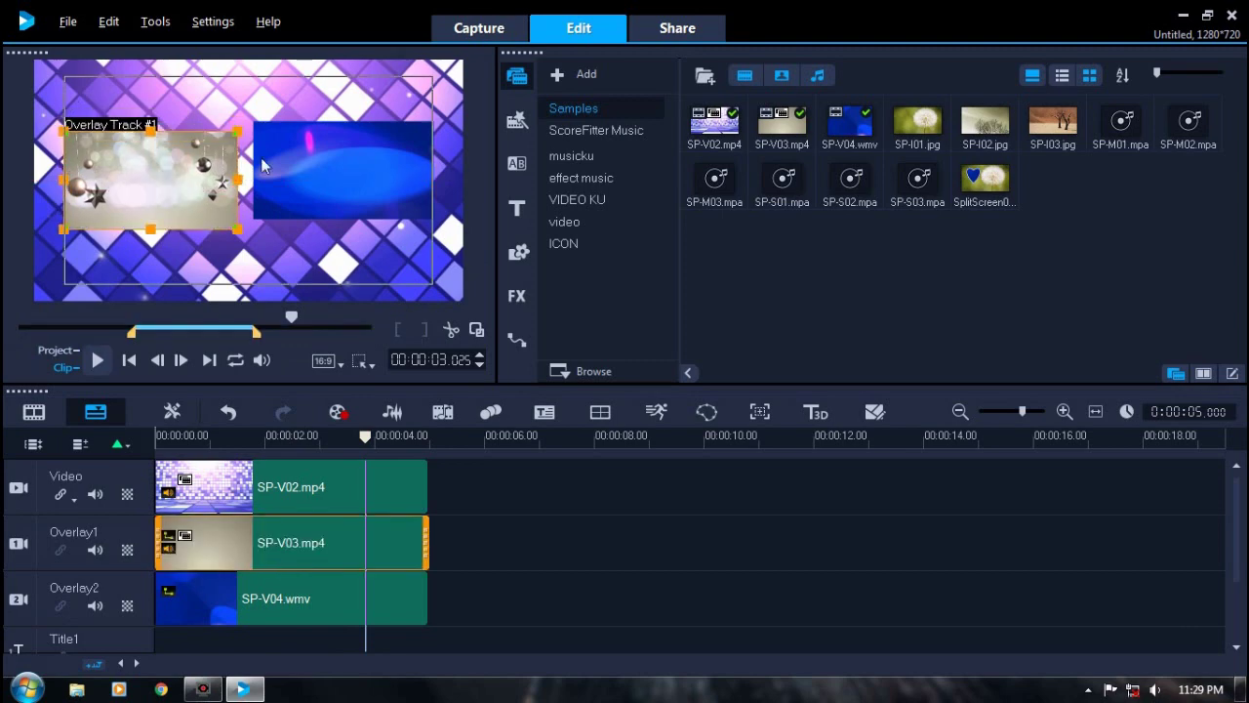
pyautogui.click(321, 578)
pyautogui.moveTo(357, 186); pyautogui.dragTo(354, 193)
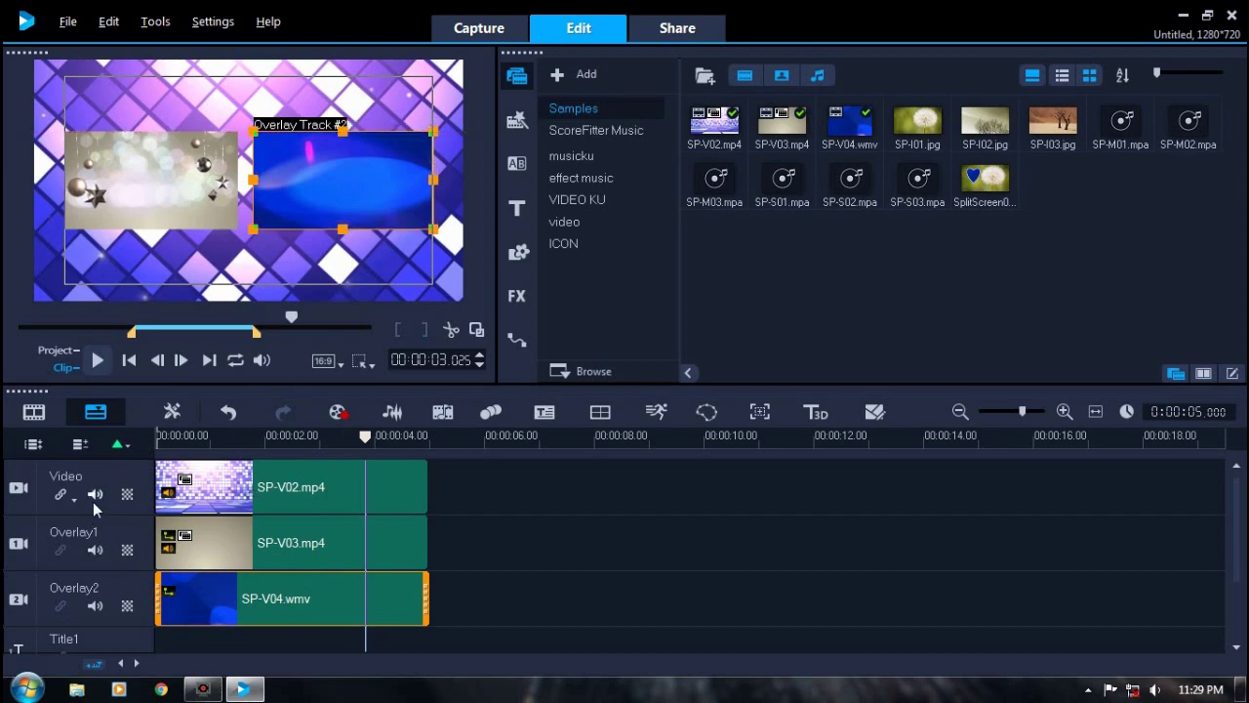
# Play the project from the beginning and check each overlay clip's placement over the background video.
pyautogui.click(298, 482)
pyautogui.click(312, 633)
pyautogui.click(131, 361)
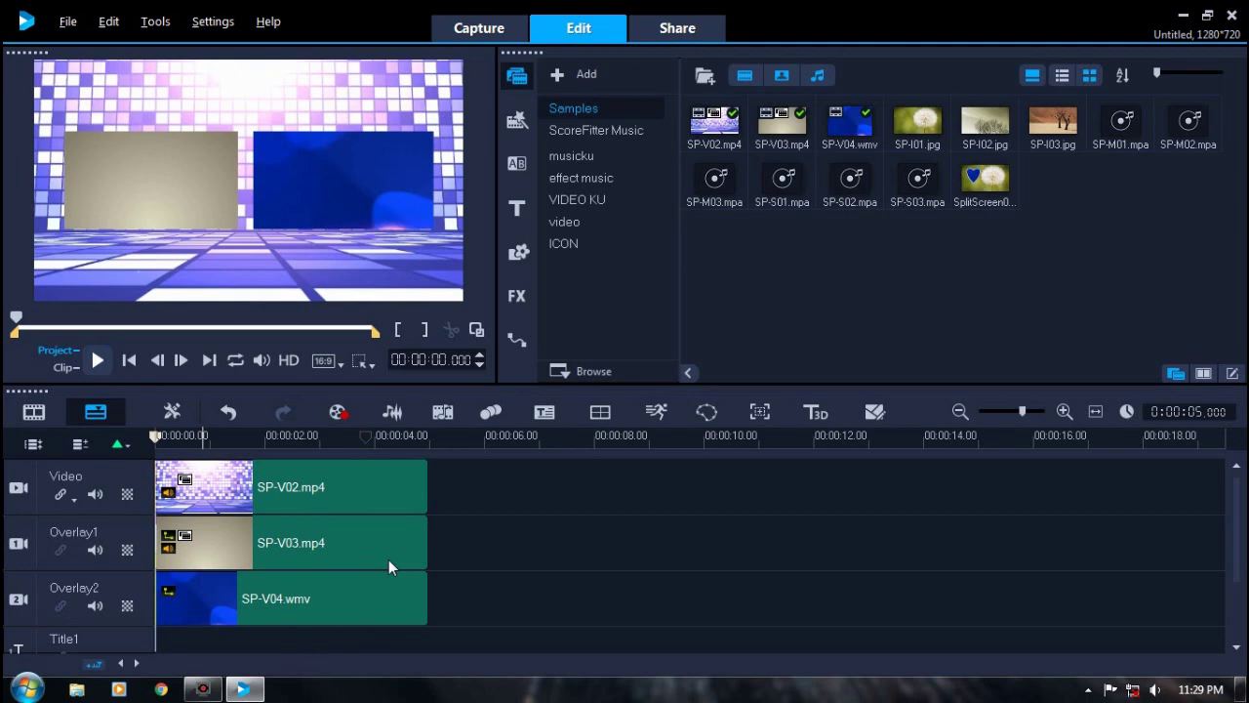
pyautogui.press('space')
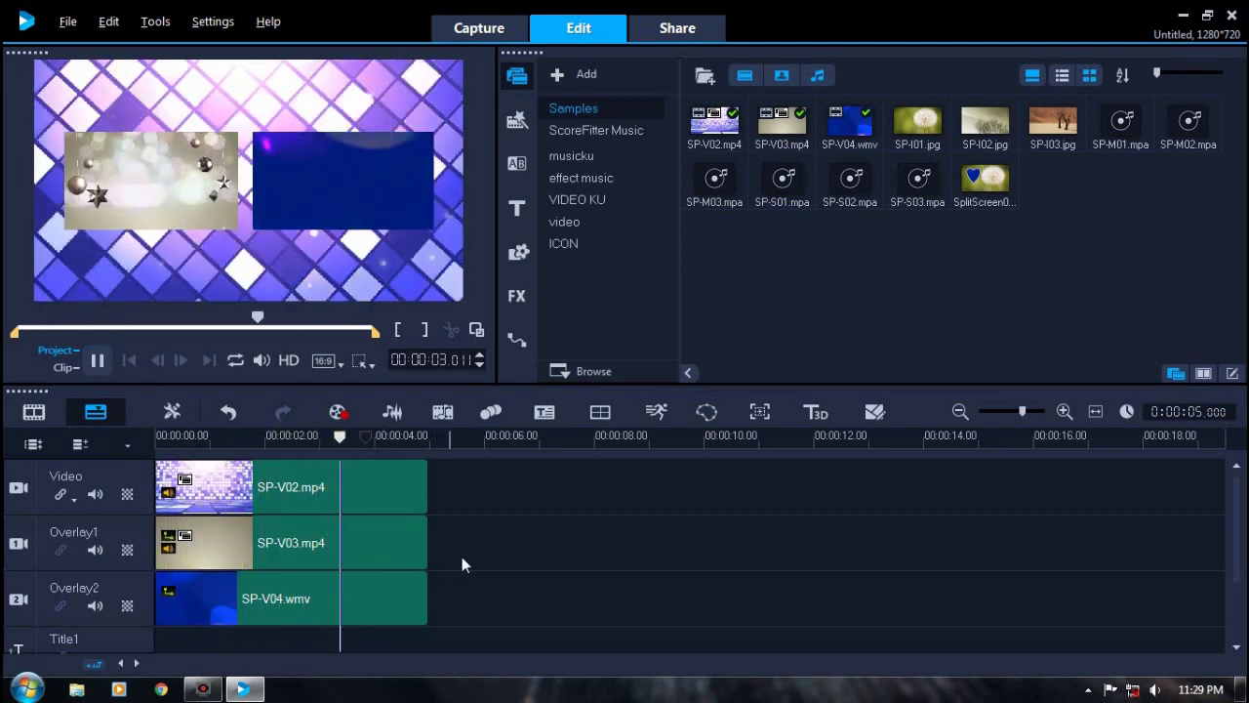
pyautogui.click(382, 540)
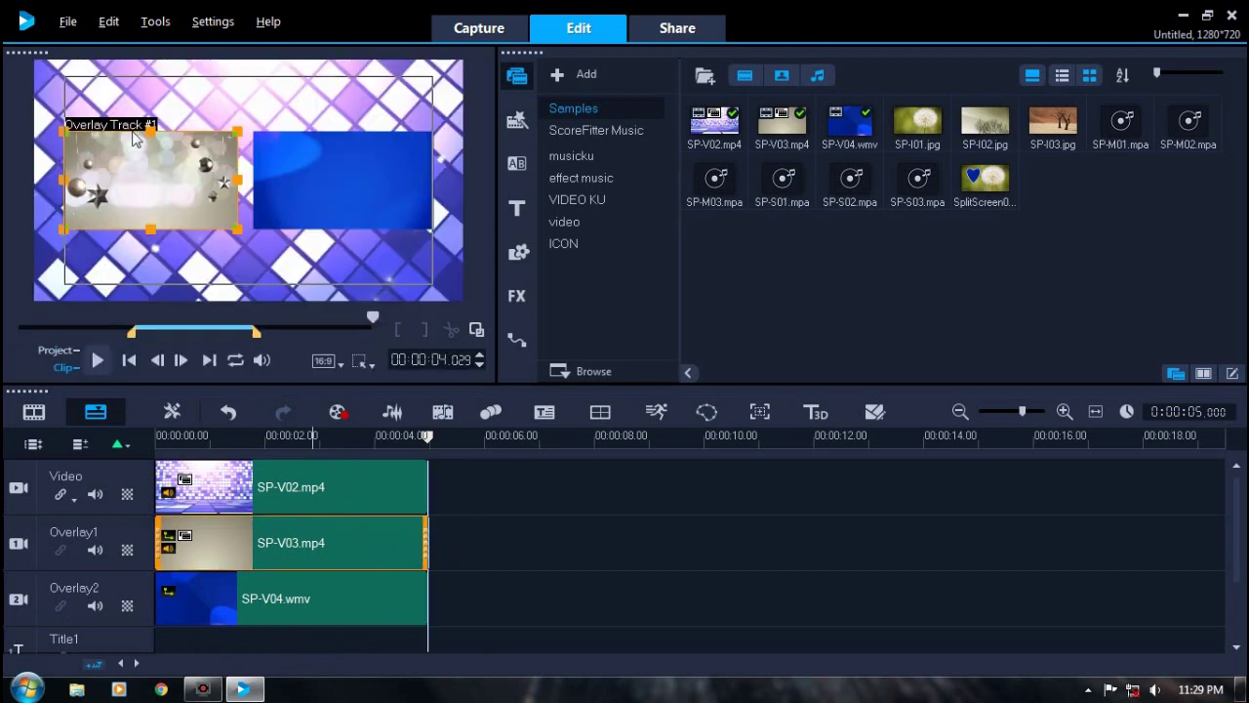
pyautogui.click(284, 597)
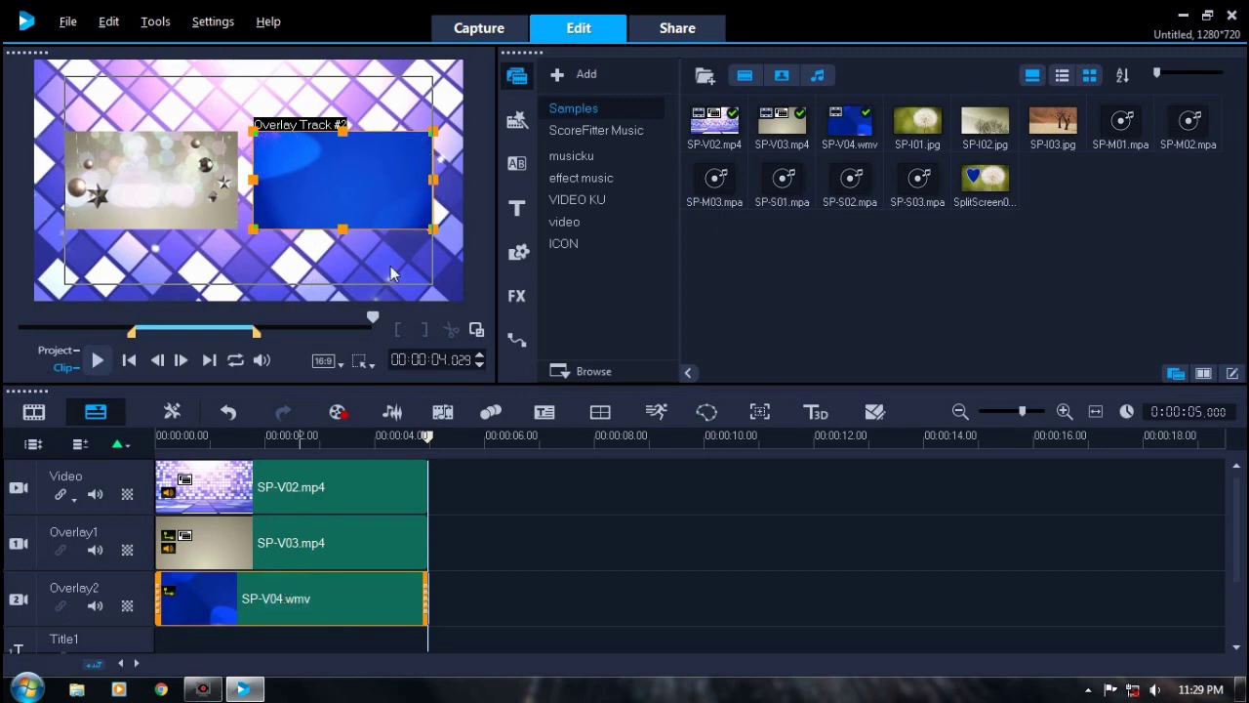
# Give the SP-V03.mp4 overlay on Overlay1 a white border with a width of 2.
pyautogui.click(289, 549)
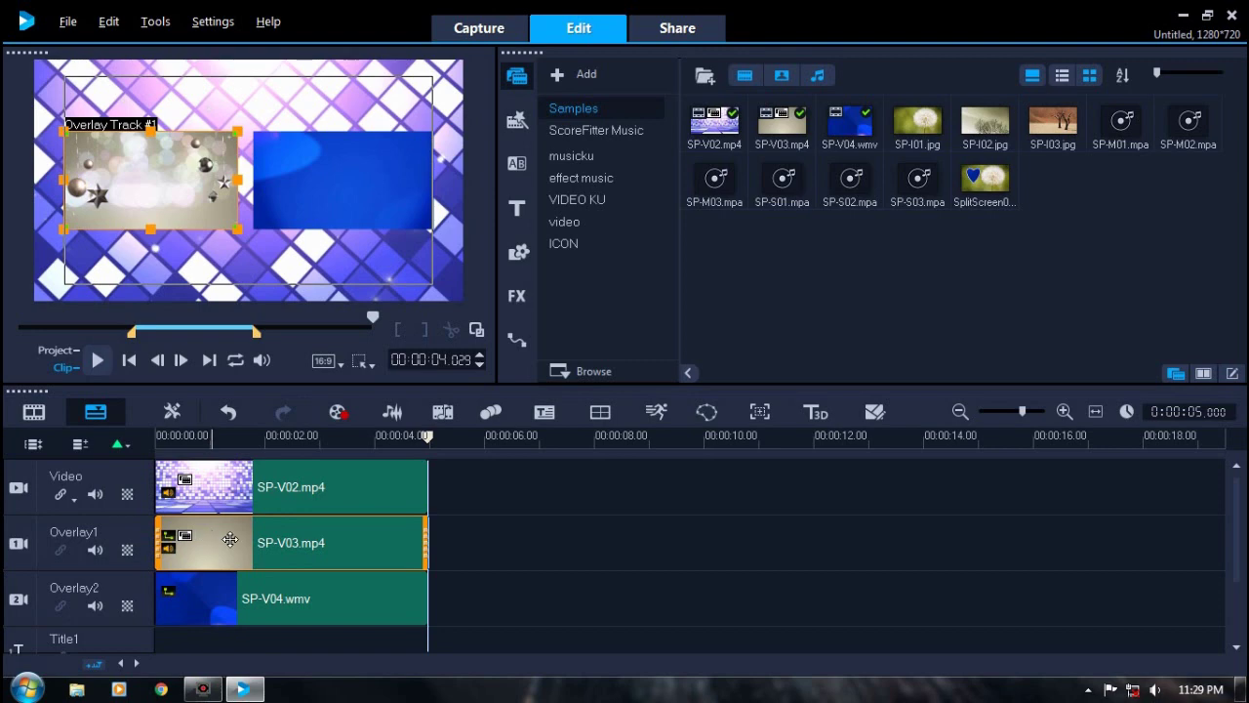
pyautogui.click(1203, 375)
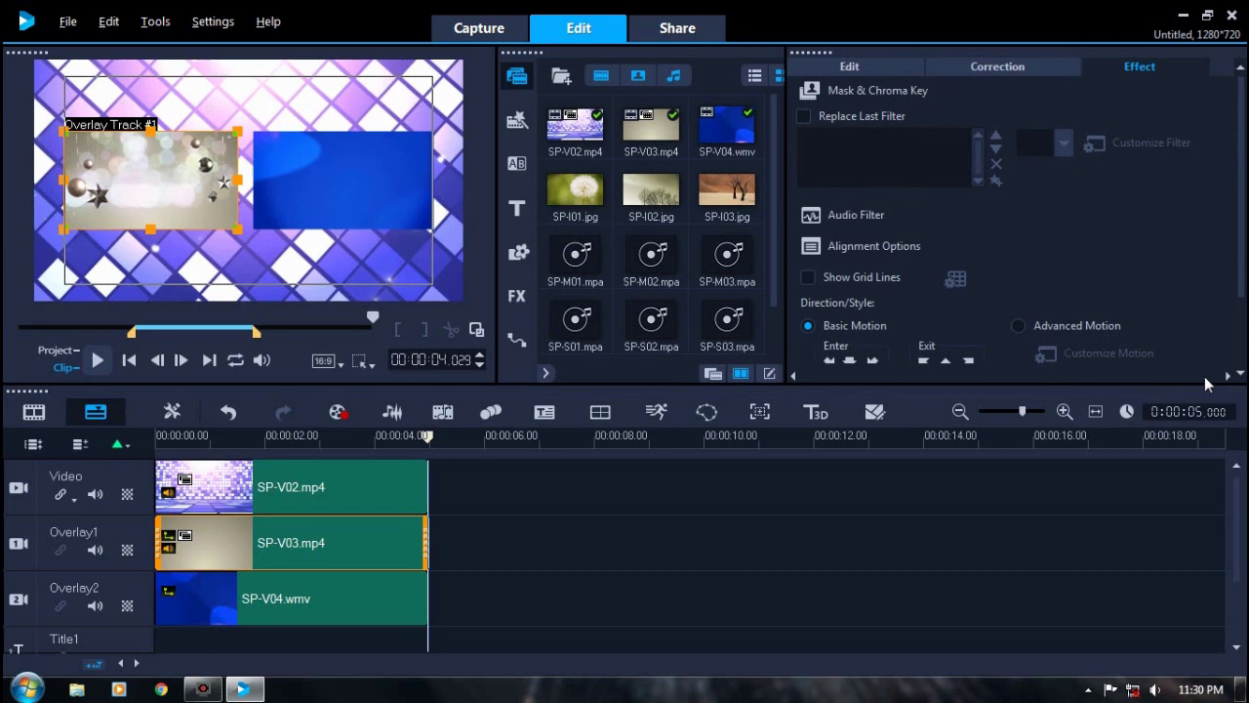
pyautogui.click(877, 91)
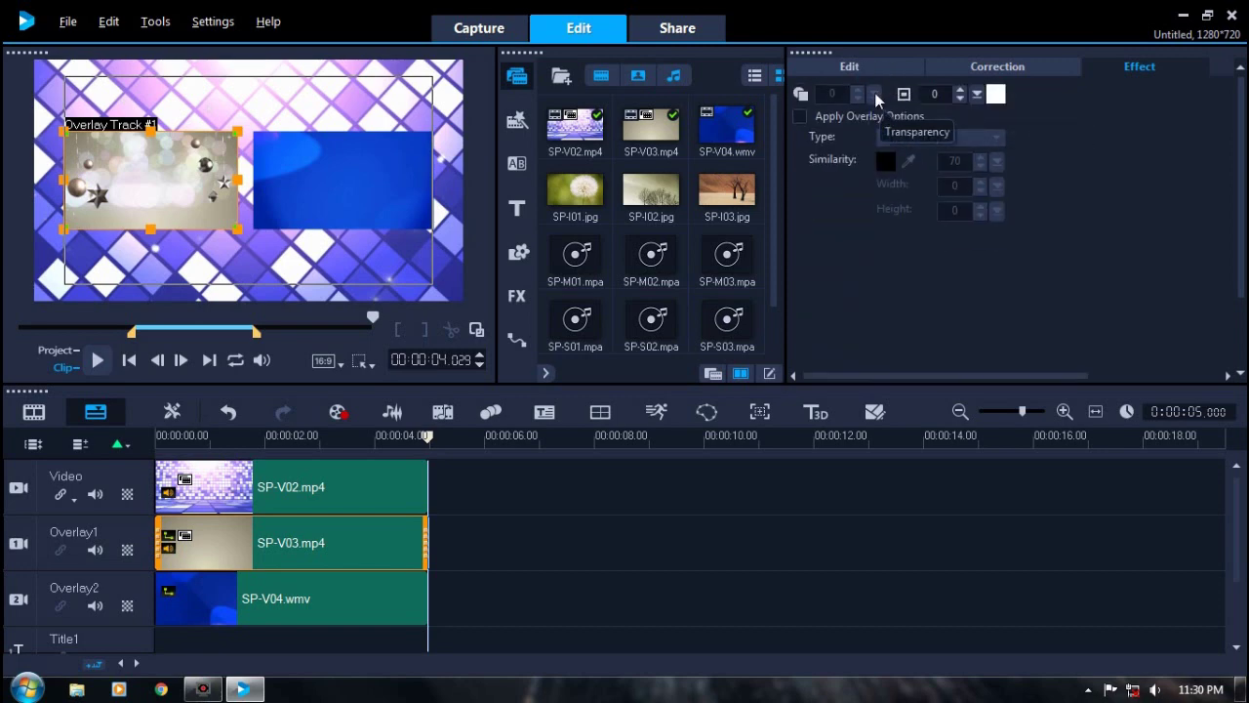
pyautogui.click(994, 94)
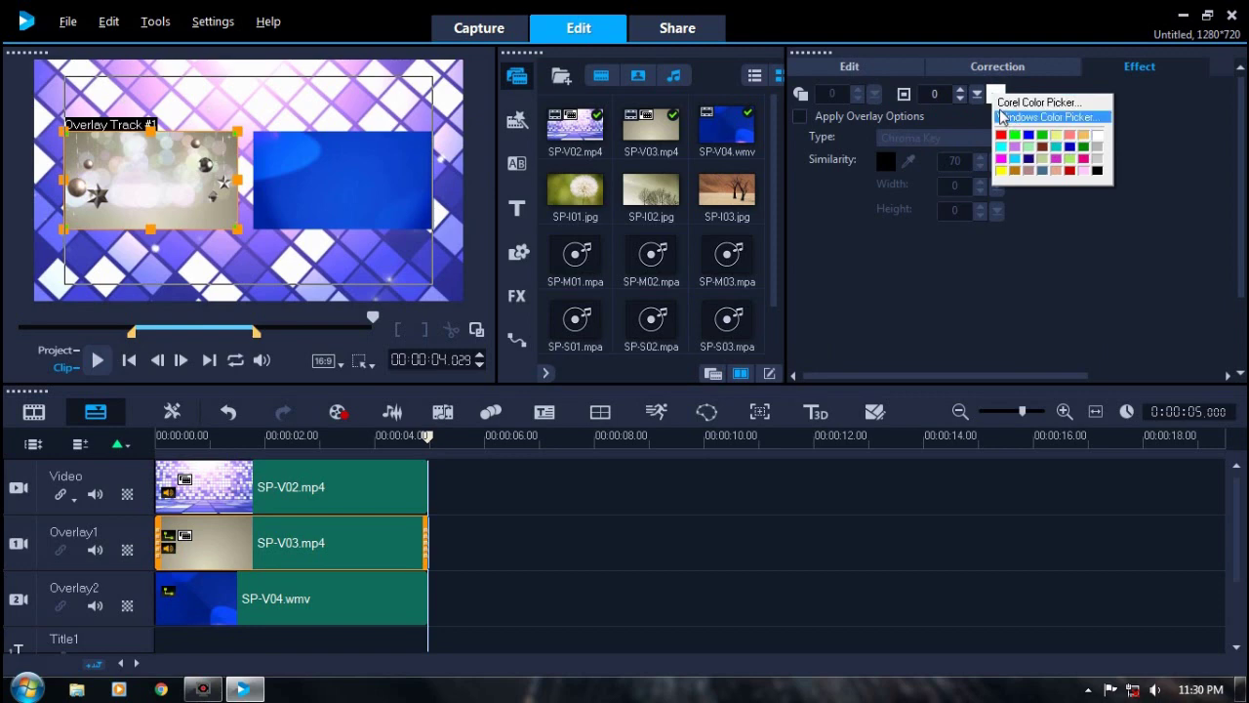
pyautogui.click(995, 96)
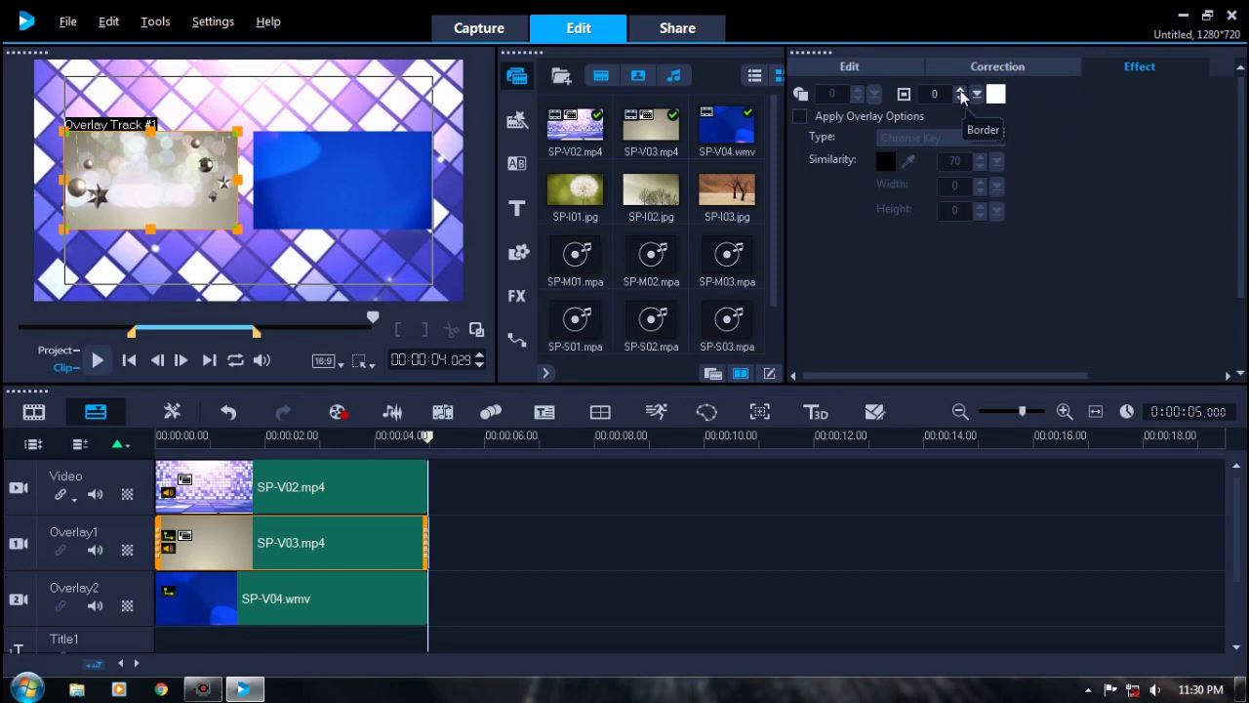
pyautogui.click(960, 90)
pyautogui.click(960, 90)
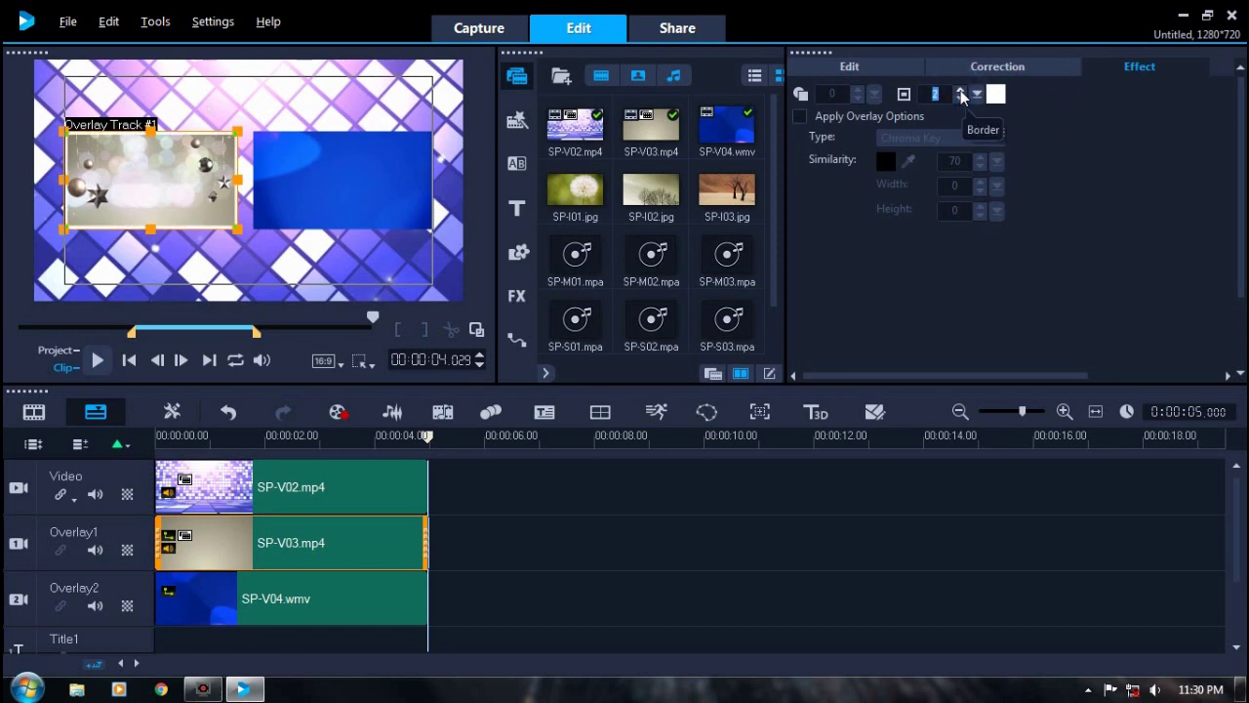
pyautogui.click(960, 91)
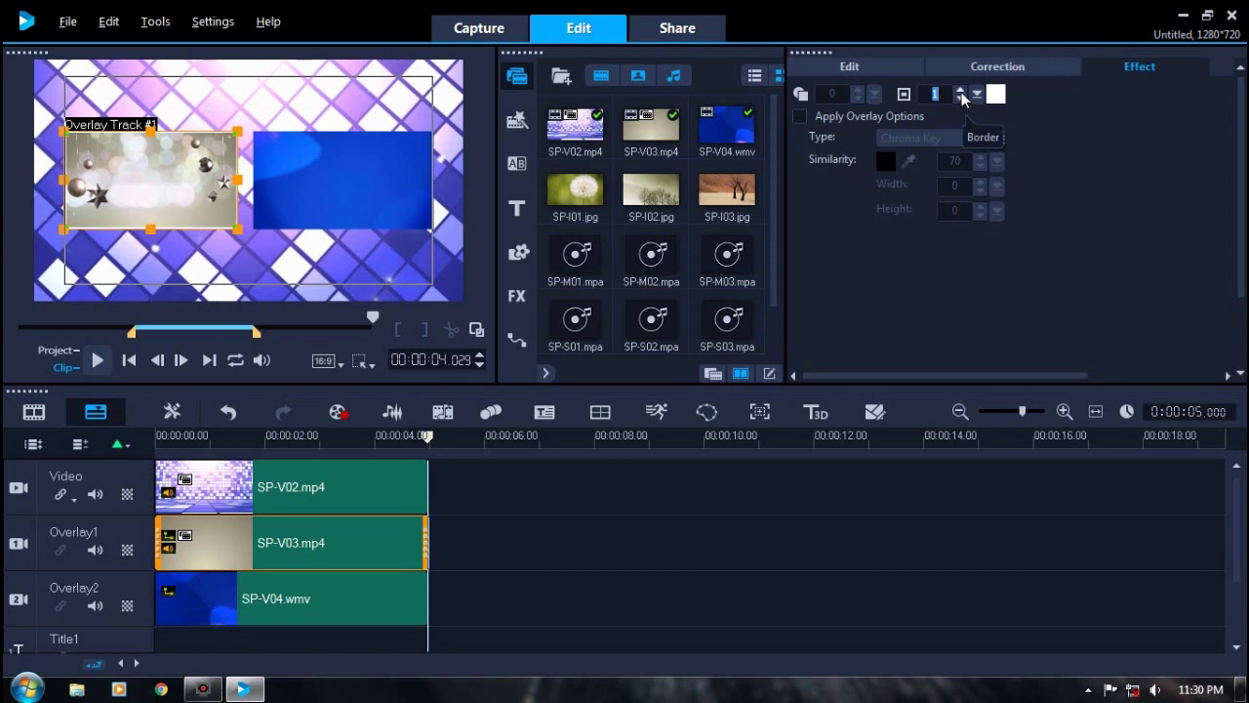
pyautogui.click(960, 90)
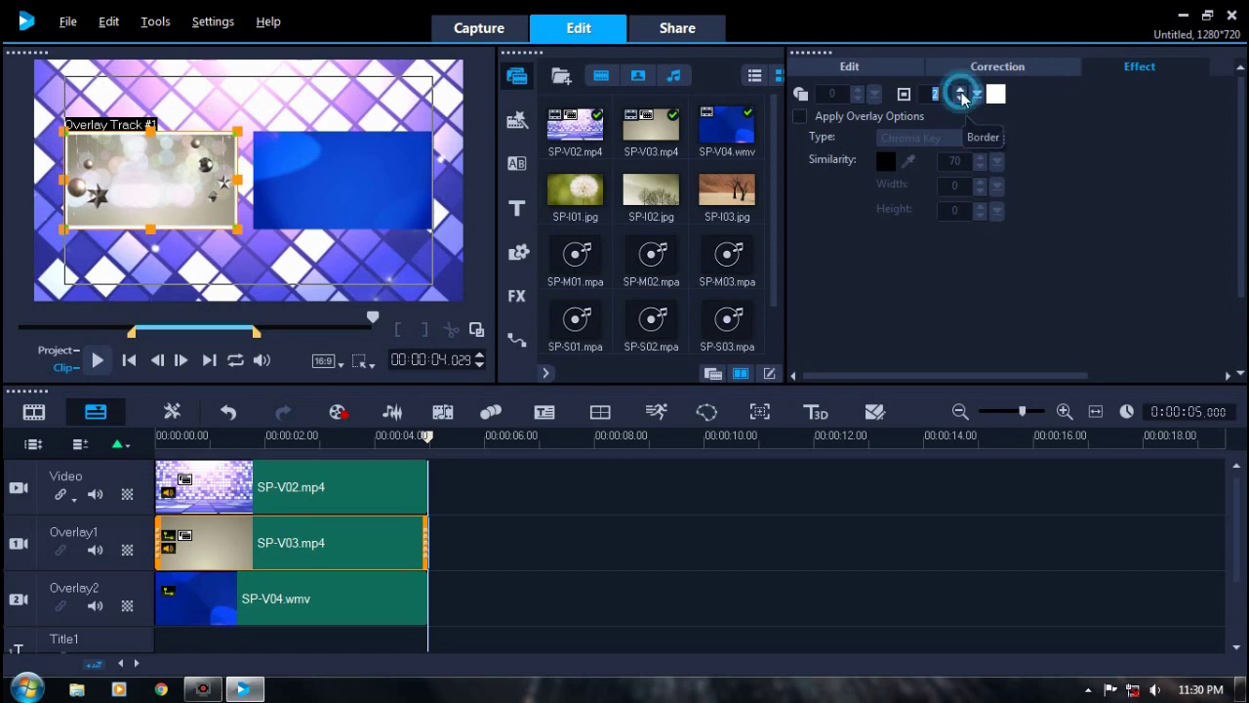
# Give the SP-V04.wmv overlay on Overlay2 a matching white border with a width of 2.
pyautogui.click(390, 587)
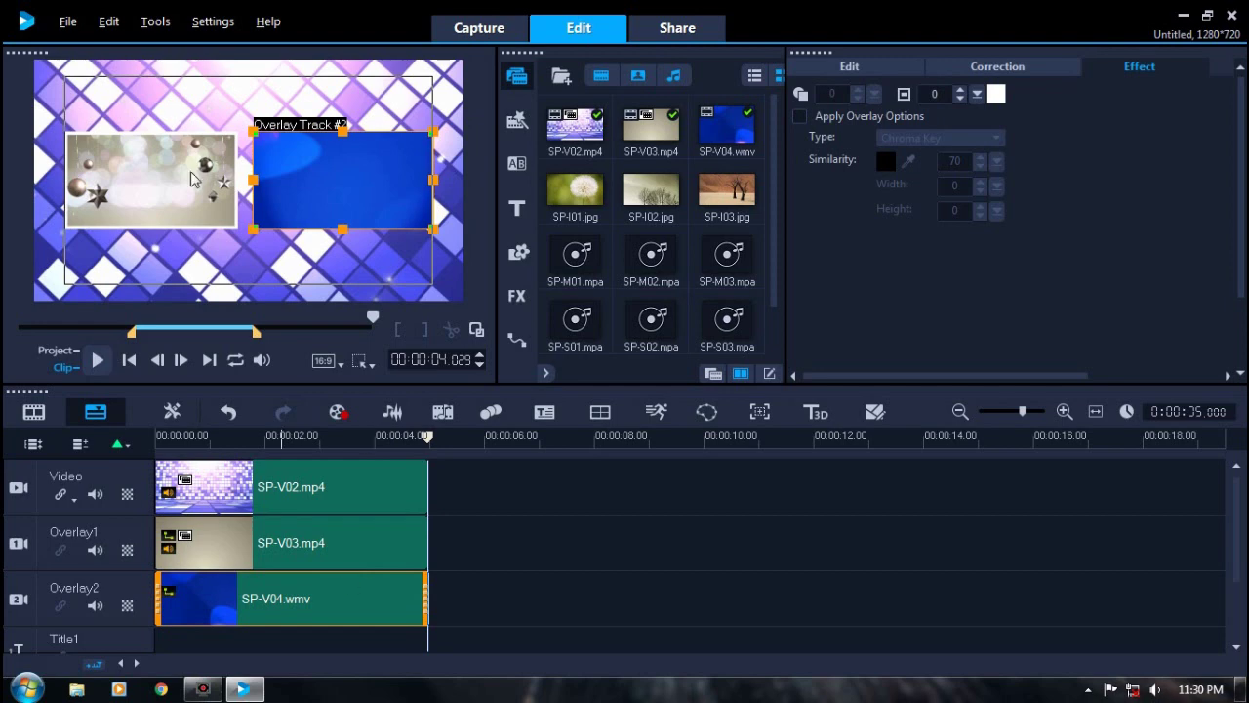
pyautogui.click(328, 605)
pyautogui.click(959, 90)
pyautogui.click(959, 90)
pyautogui.click(453, 553)
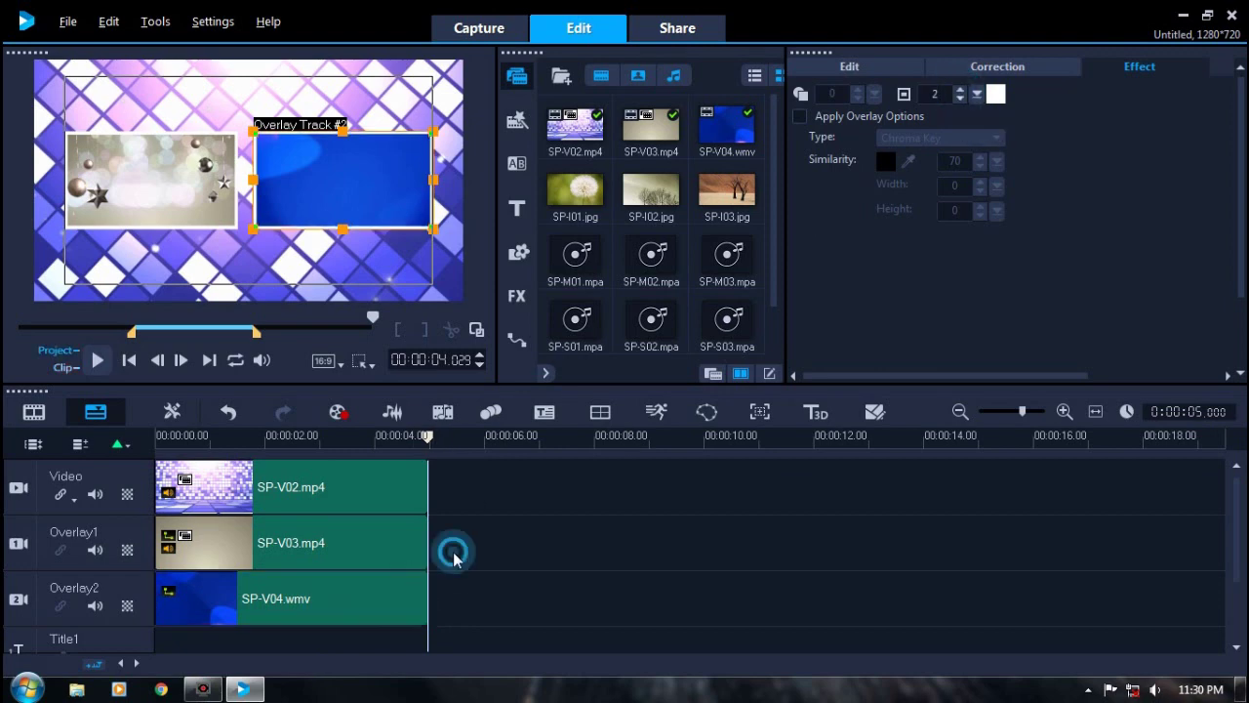
# Play the project from the beginning to check both bordered overlays over the background video.
pyautogui.click(352, 650)
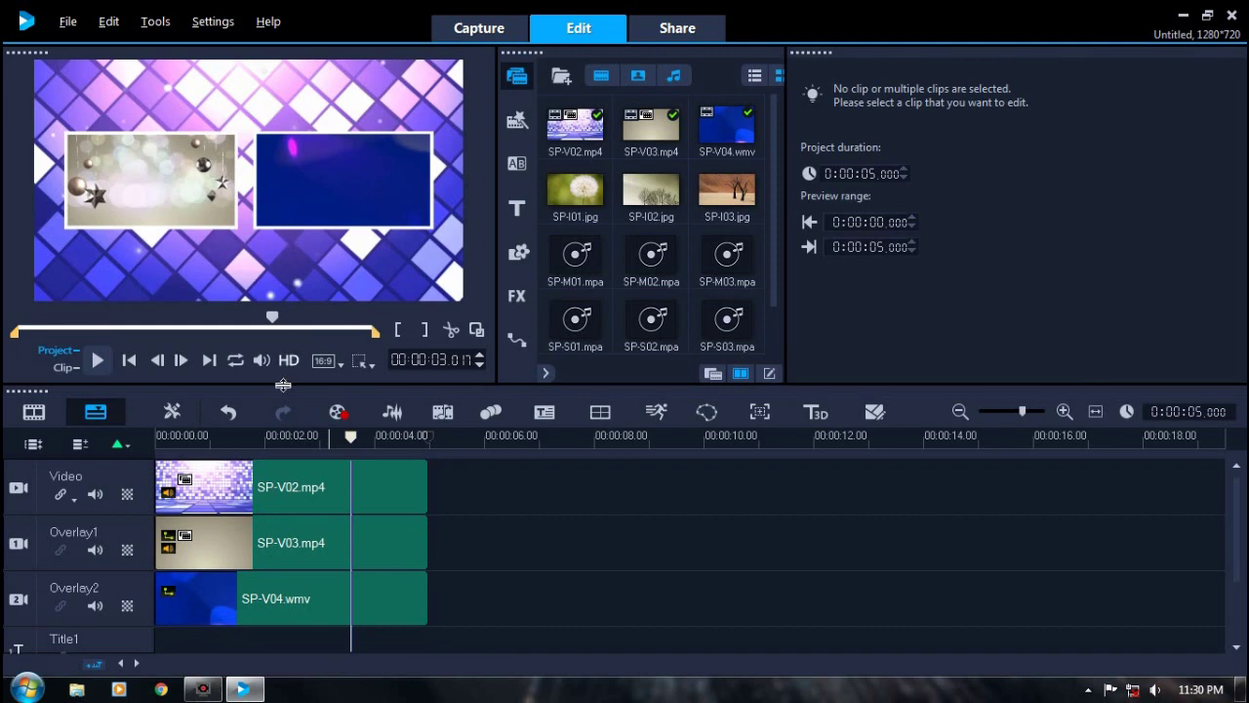
pyautogui.click(128, 361)
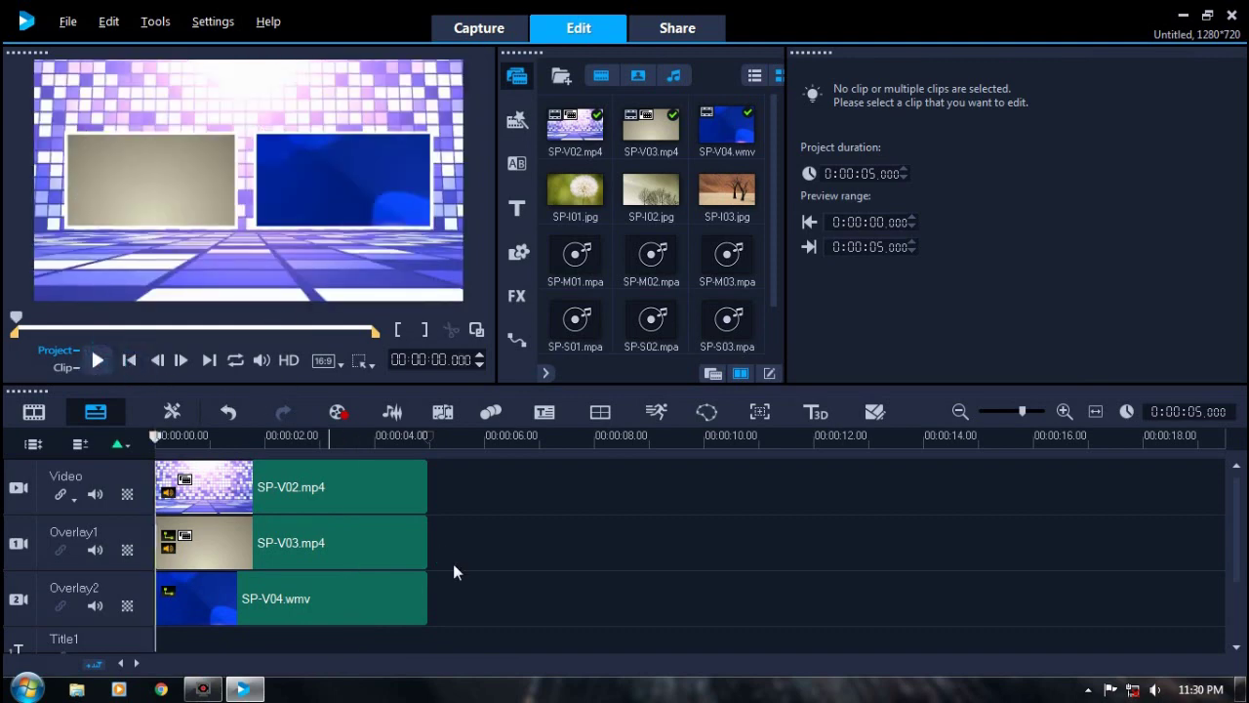
pyautogui.press('space')
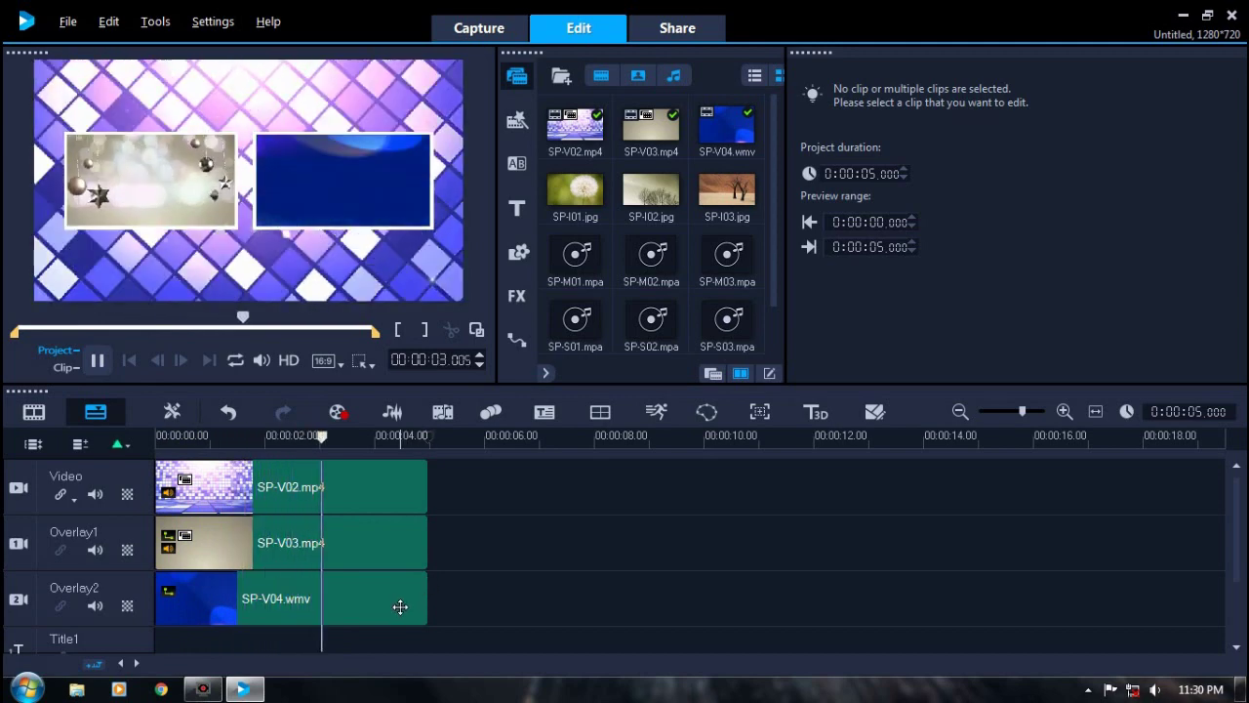
pyautogui.click(348, 606)
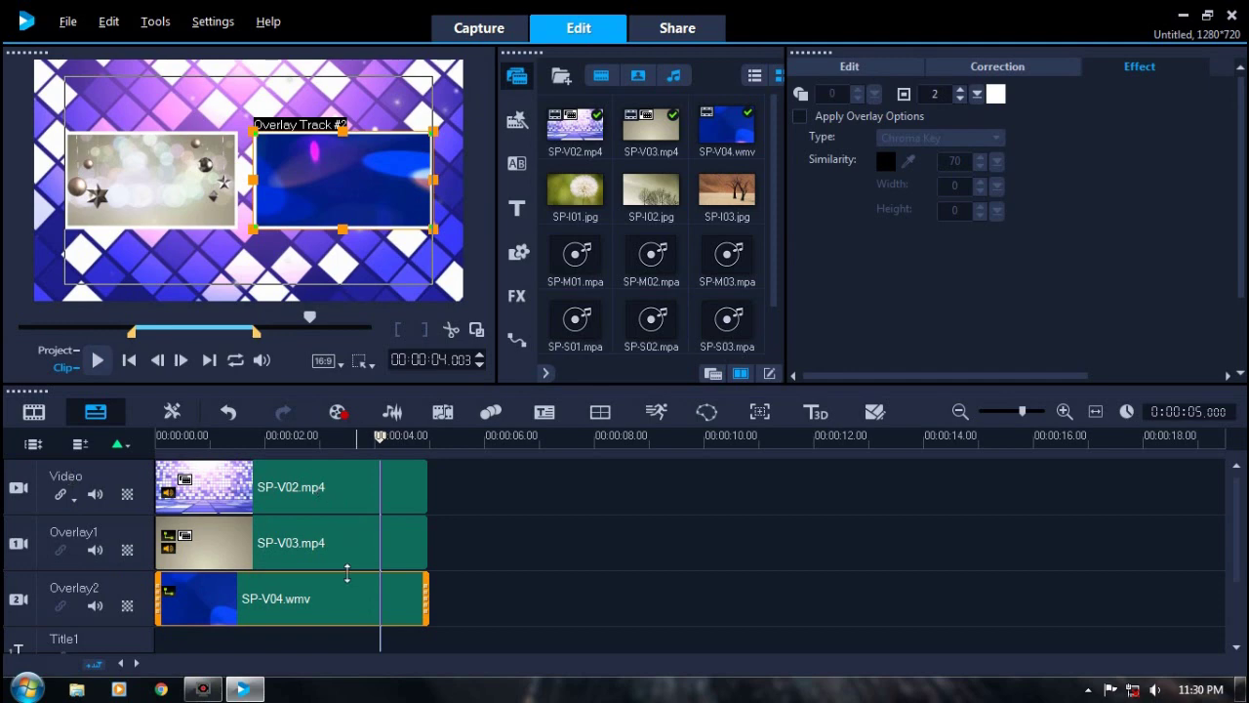
pyautogui.click(338, 655)
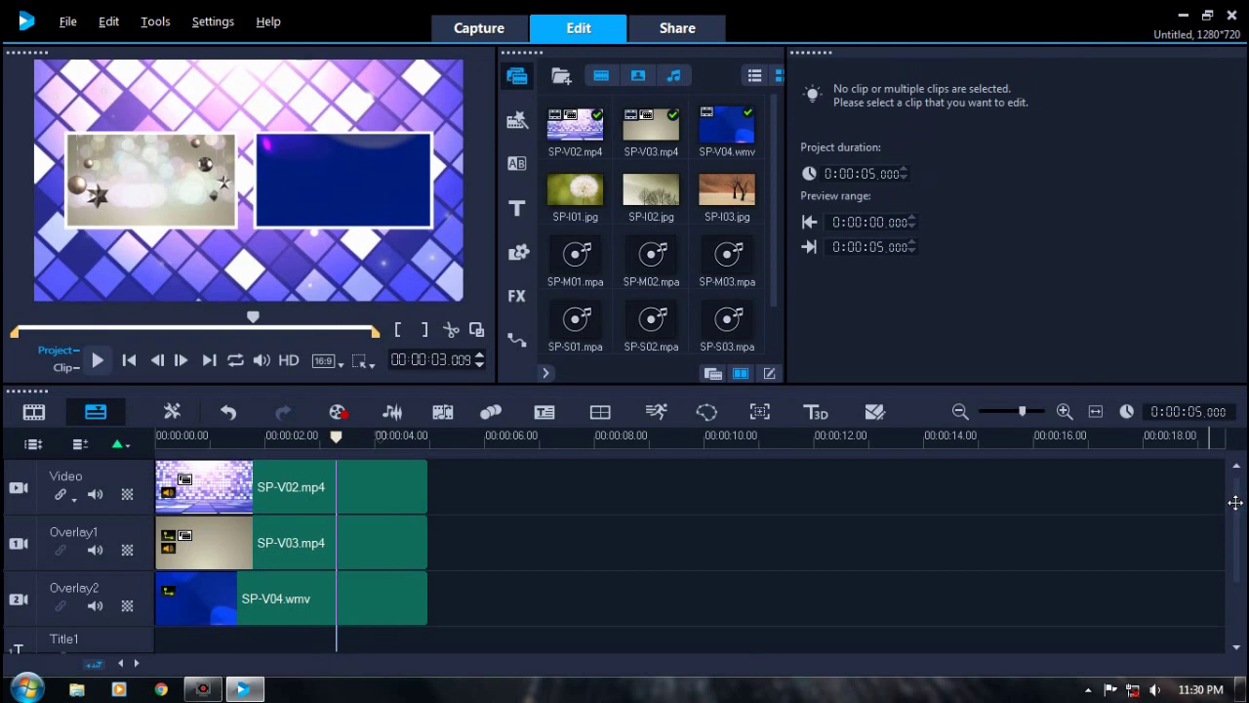
# Add the Lorem ipsum title preset with the grey backdrop bar to the start of the Title1 track.
pyautogui.moveTo(1235, 510); pyautogui.dragTo(1235, 540)
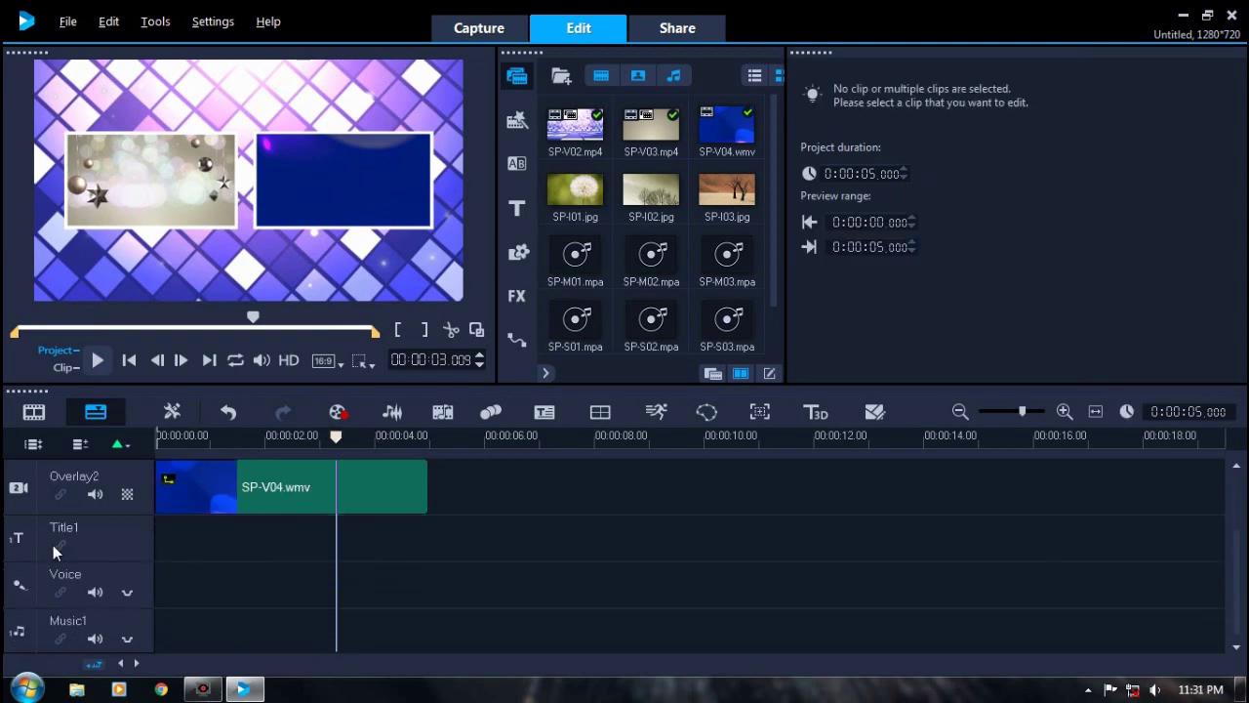
pyautogui.click(100, 536)
pyautogui.click(518, 212)
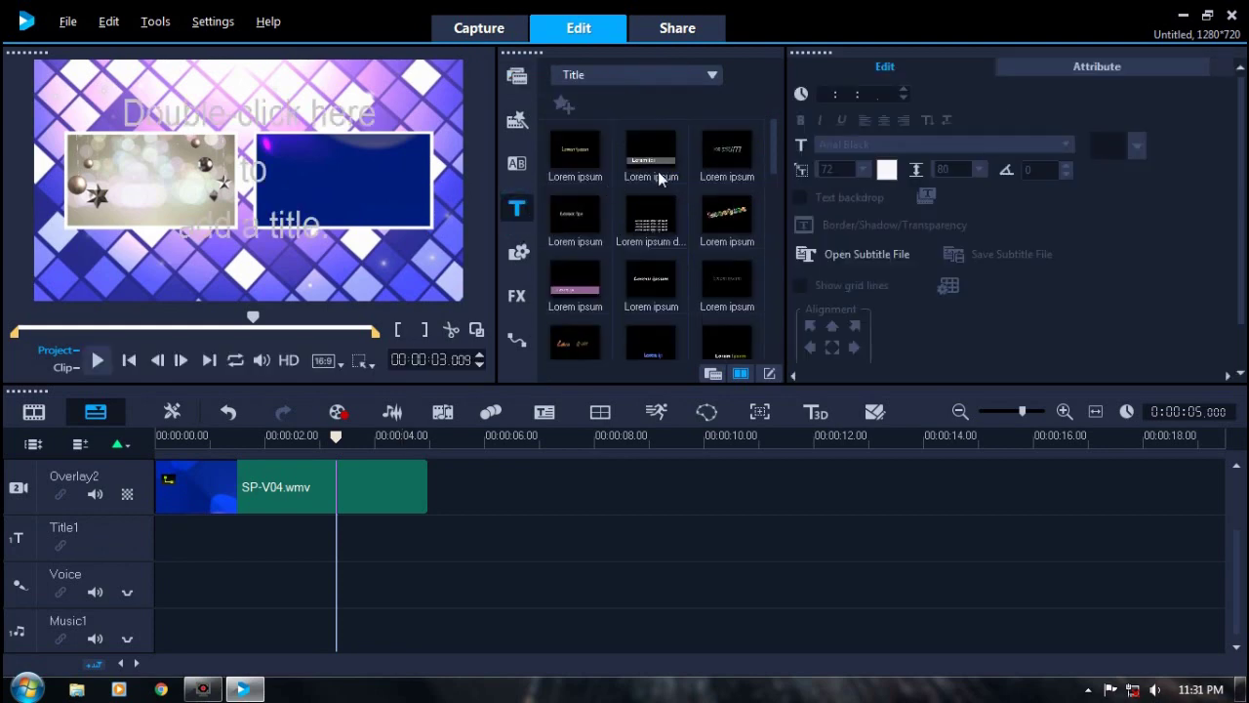
pyautogui.click(714, 374)
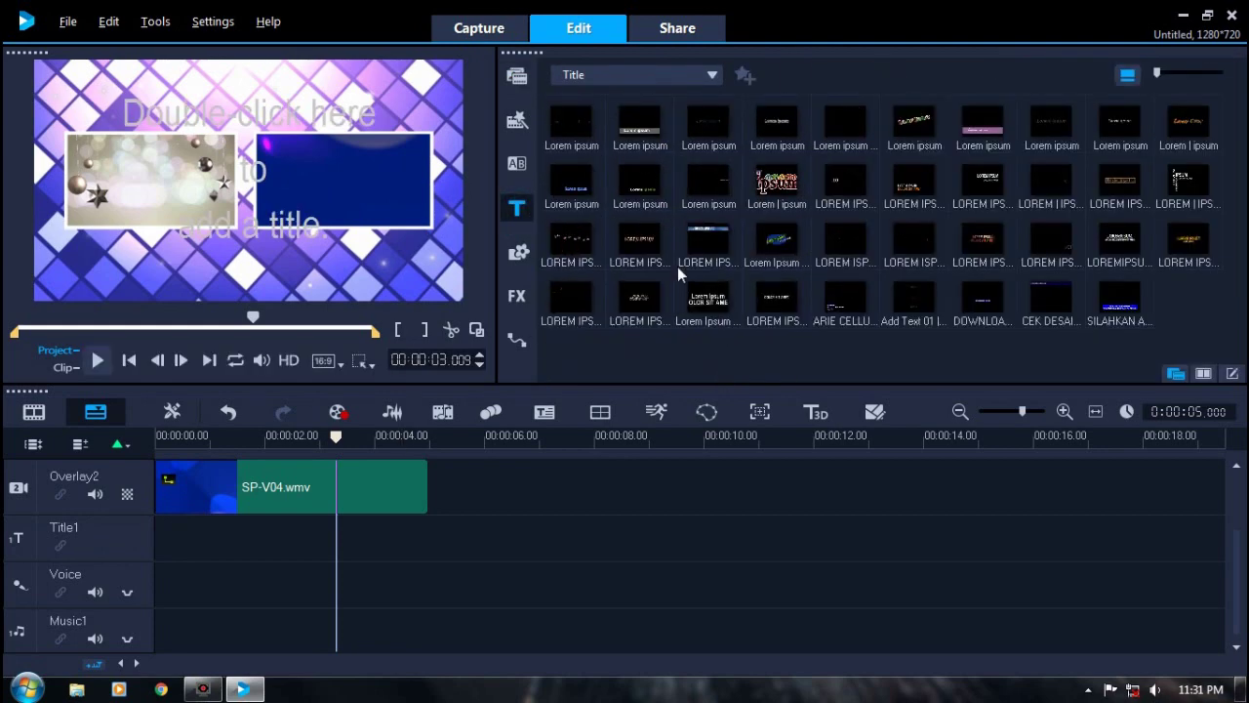
pyautogui.click(641, 133)
pyautogui.moveTo(644, 143); pyautogui.dragTo(160, 539)
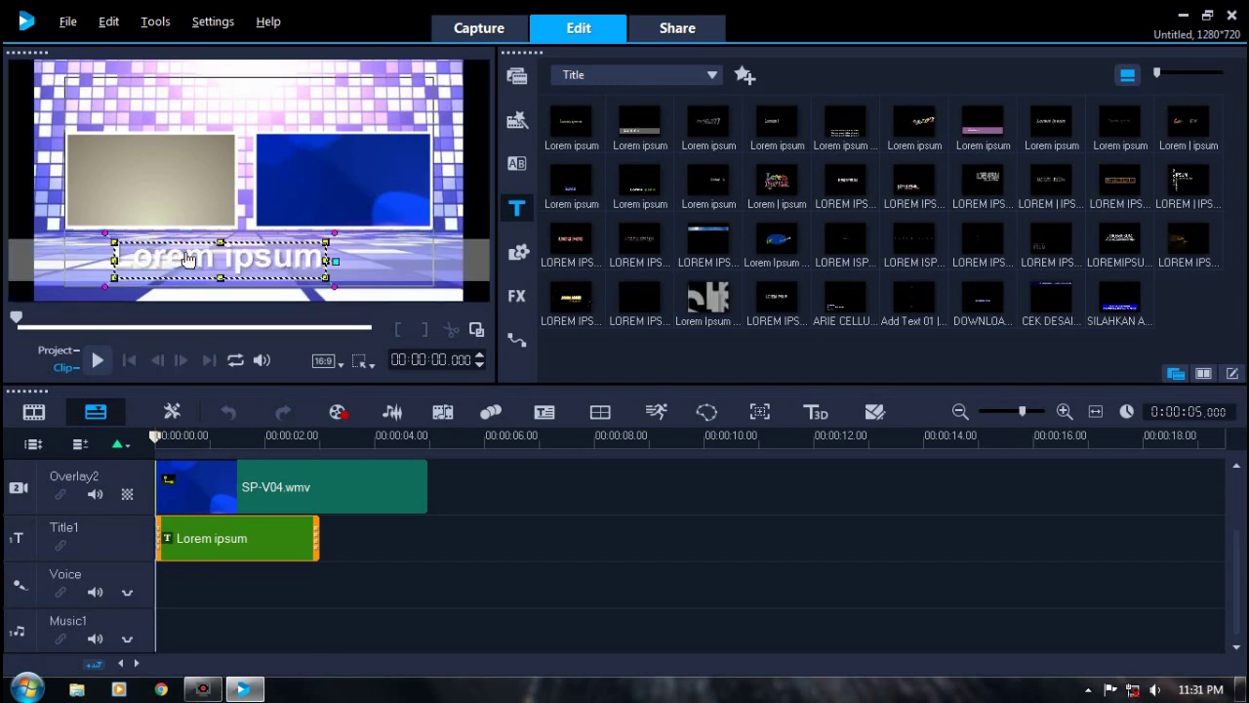
# Move the Lorem ipsum title below the left overlay and shrink it to about that overlay's width.
pyautogui.click(146, 251)
pyautogui.click(145, 252)
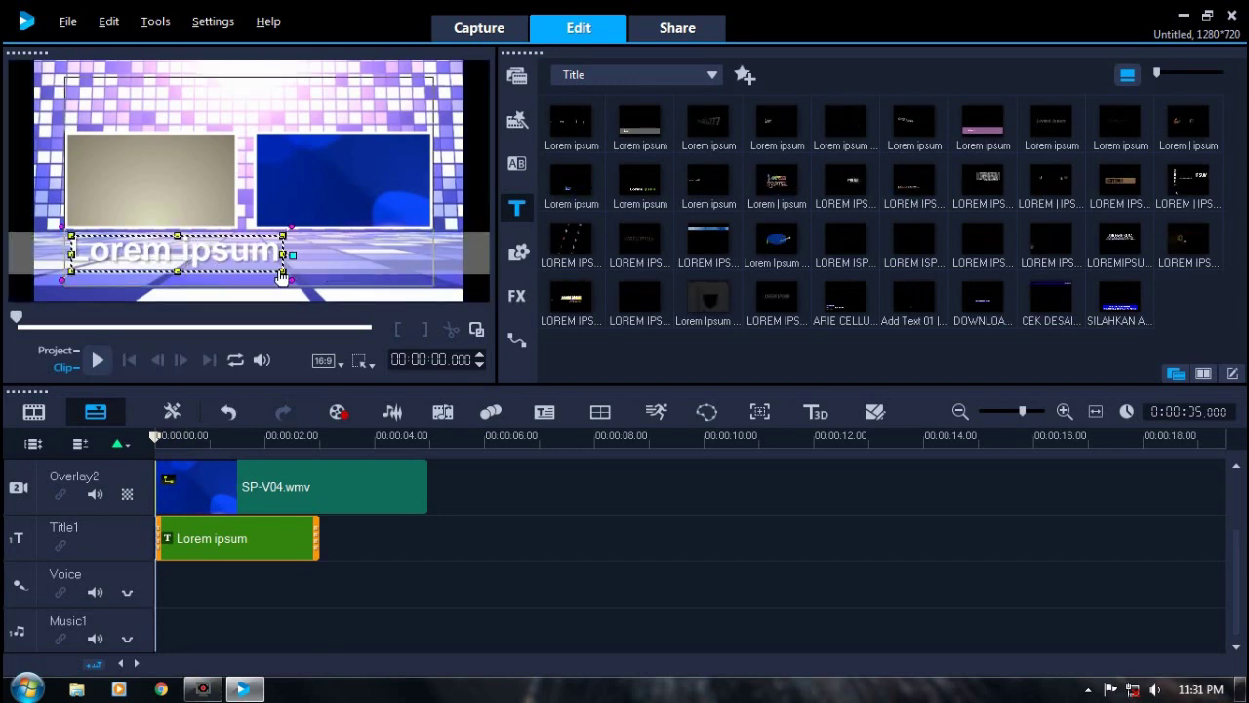
pyautogui.moveTo(237, 258); pyautogui.dragTo(214, 265)
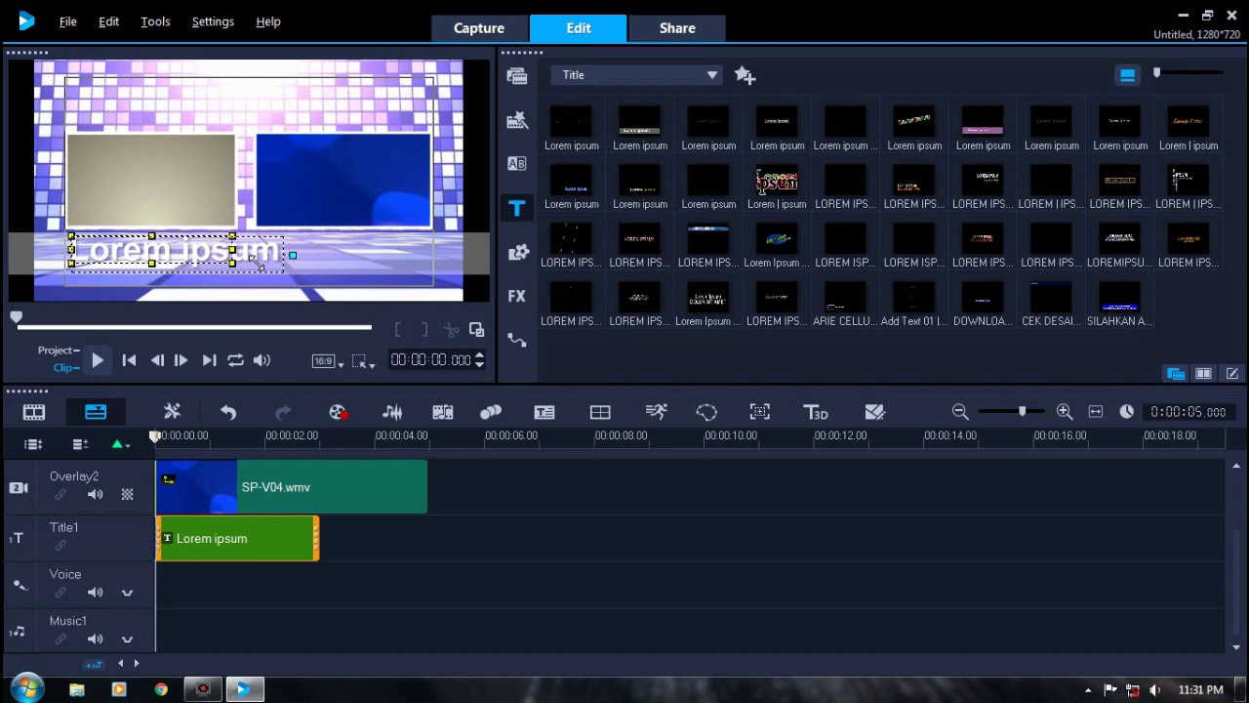
# Replace the title text with "VIDEO 01" and centre it below the left overlay.
pyautogui.doubleClick(215, 265)
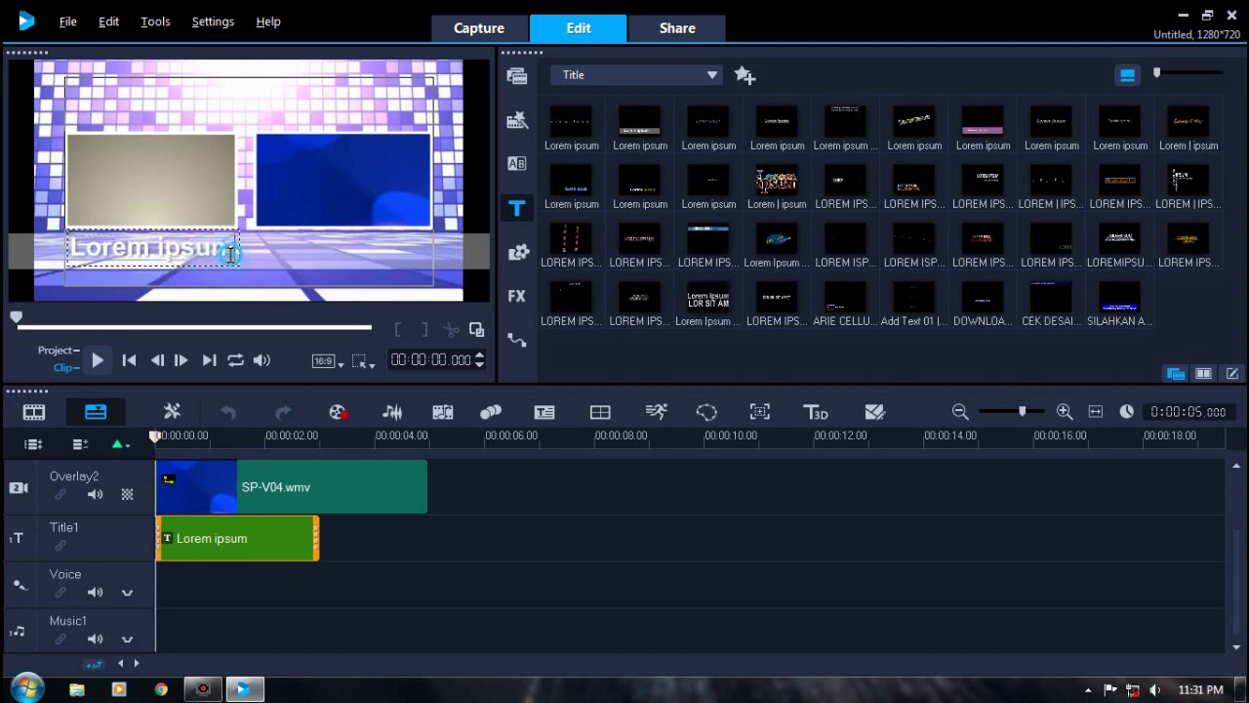
pyautogui.moveTo(215, 266); pyautogui.dragTo(27, 262)
pyautogui.write('V')
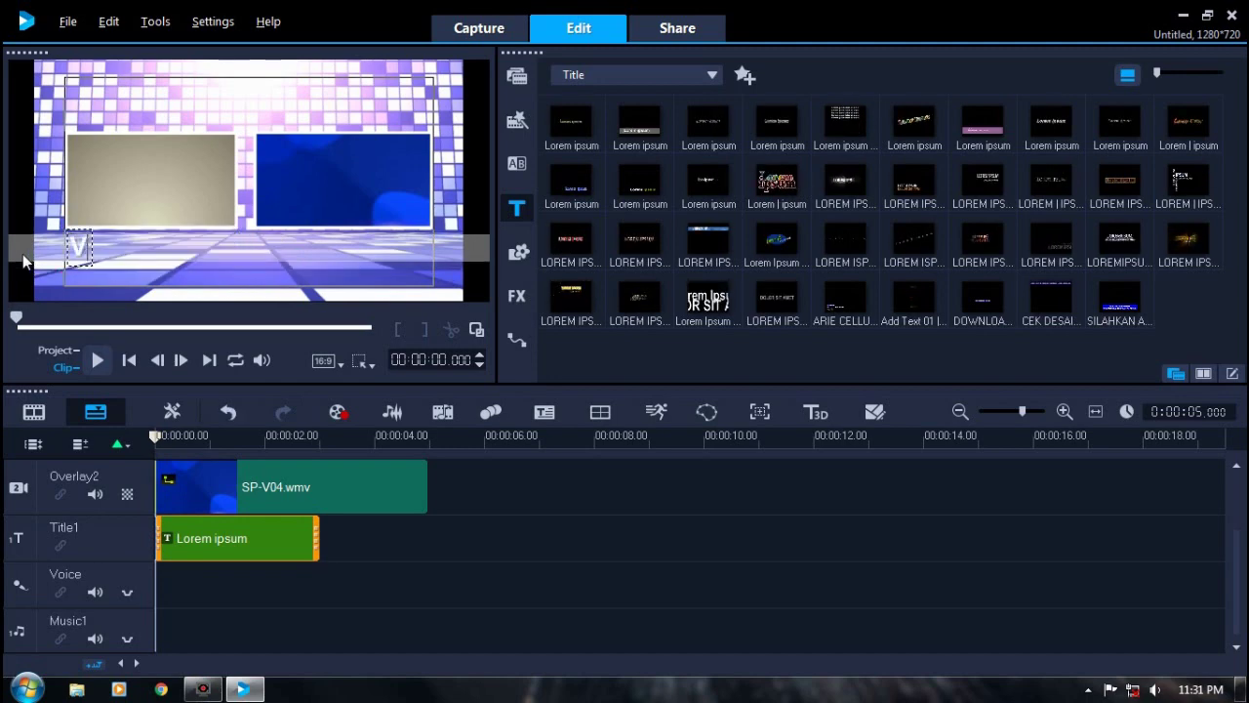
pyautogui.write('IDEO 01')
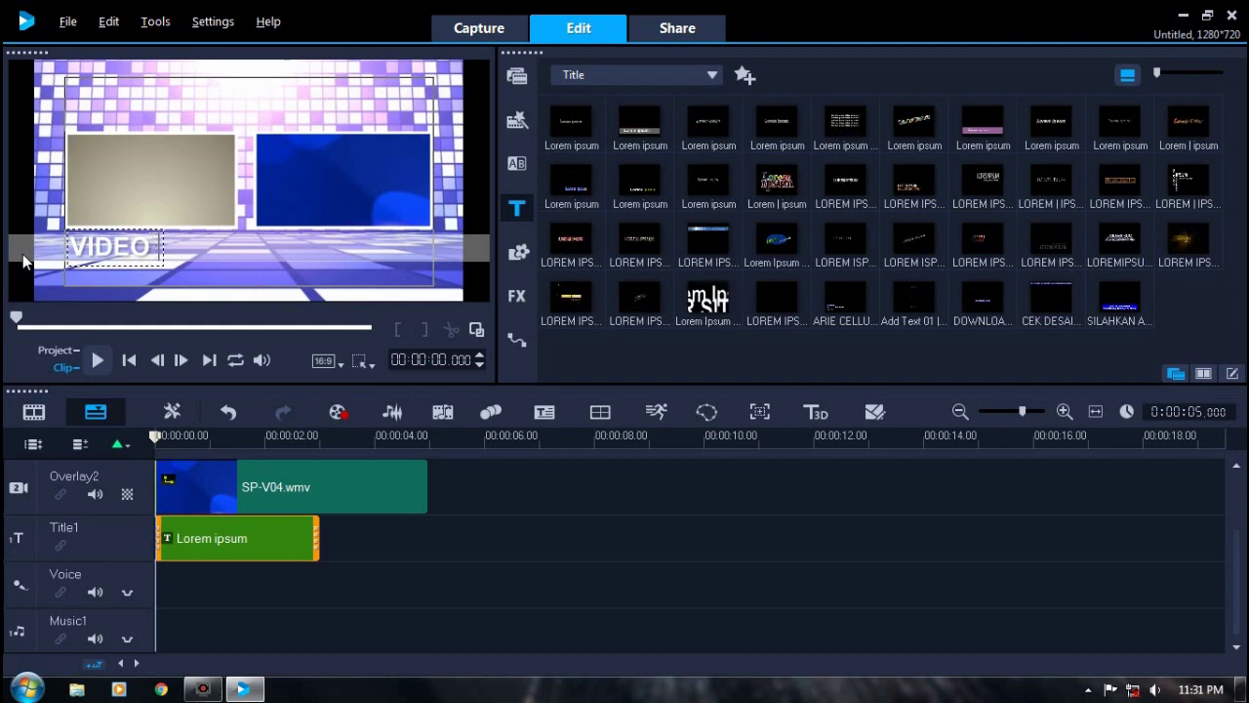
pyautogui.click(219, 265)
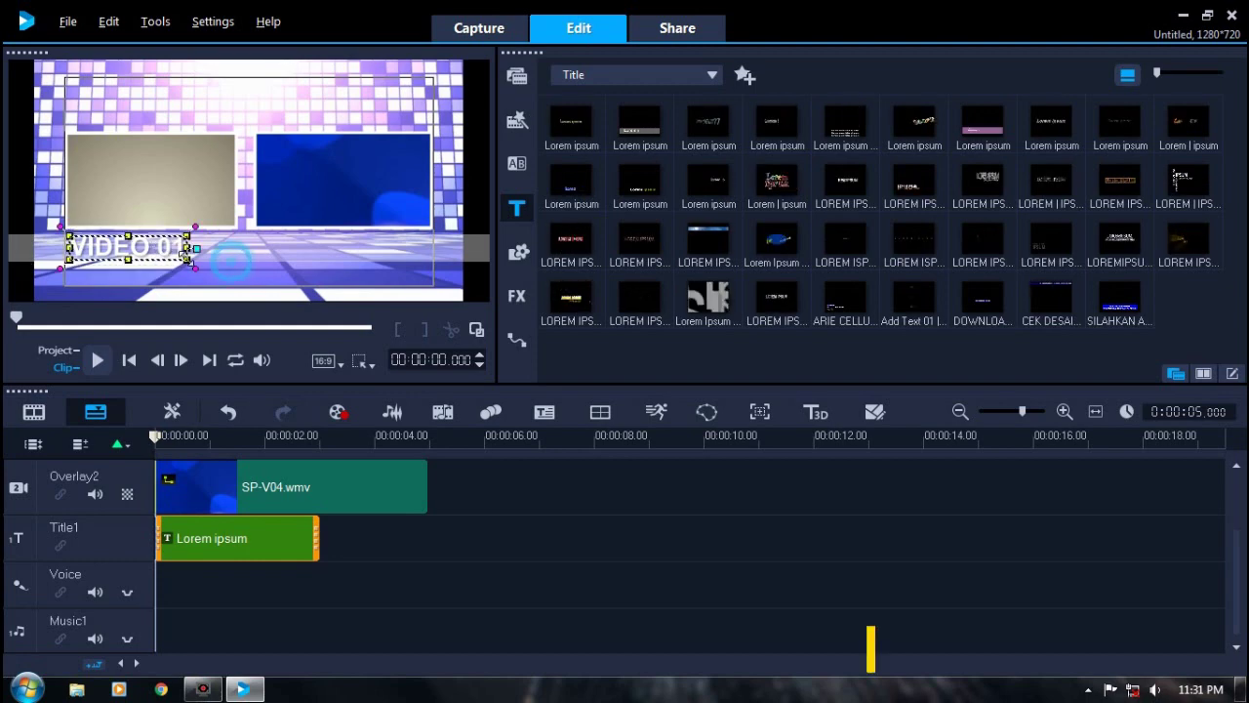
pyautogui.click(194, 251)
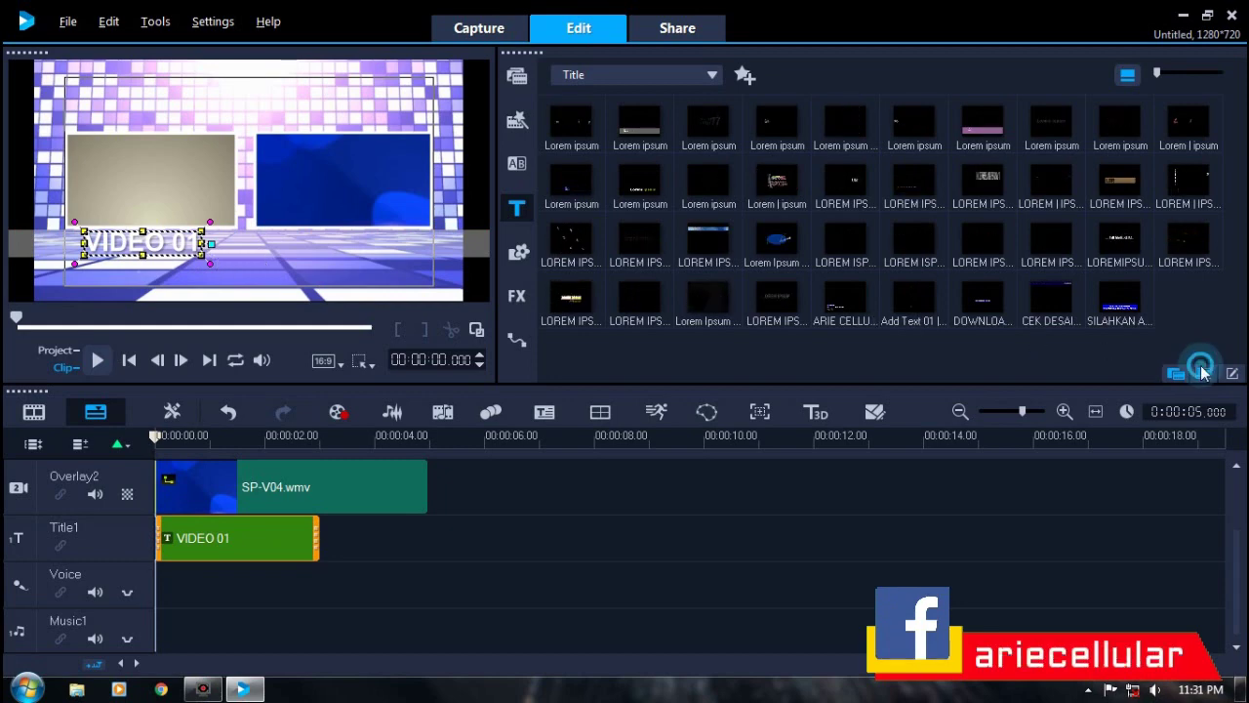
# Turn off the VIDEO 01 title's text backdrop and extend its clip to the end of SP-V04.wmv.
pyautogui.click(1233, 373)
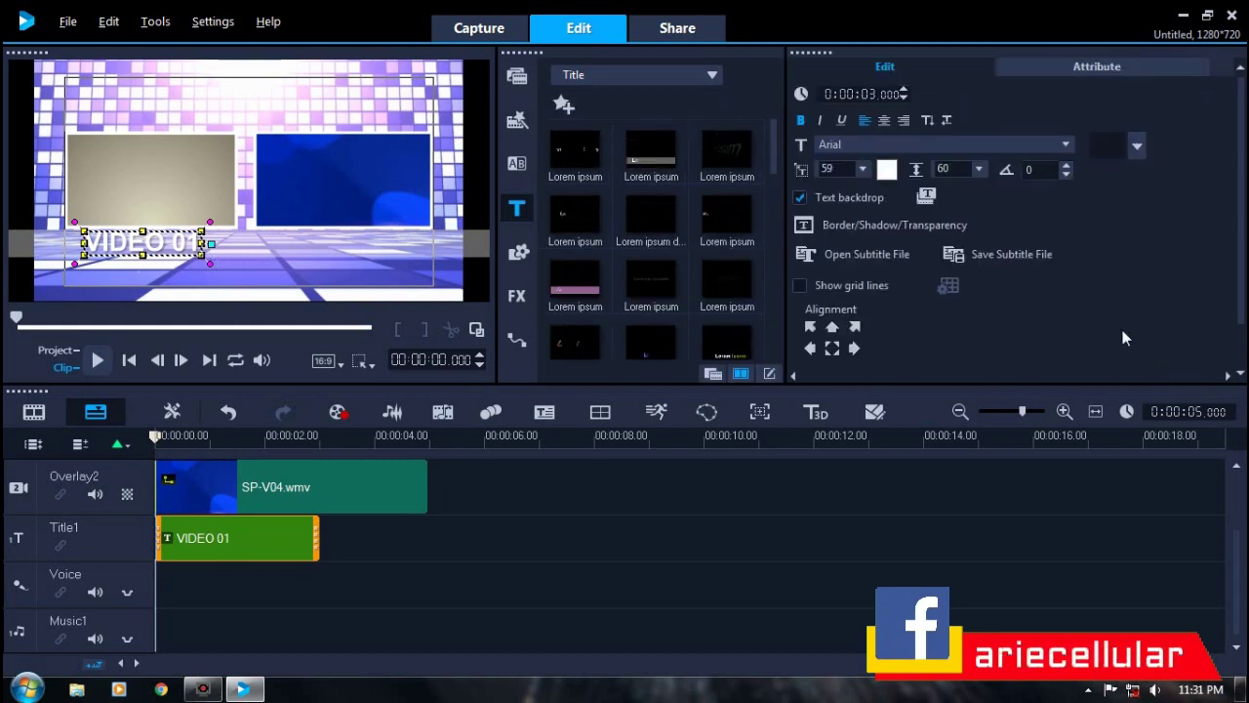
pyautogui.click(834, 196)
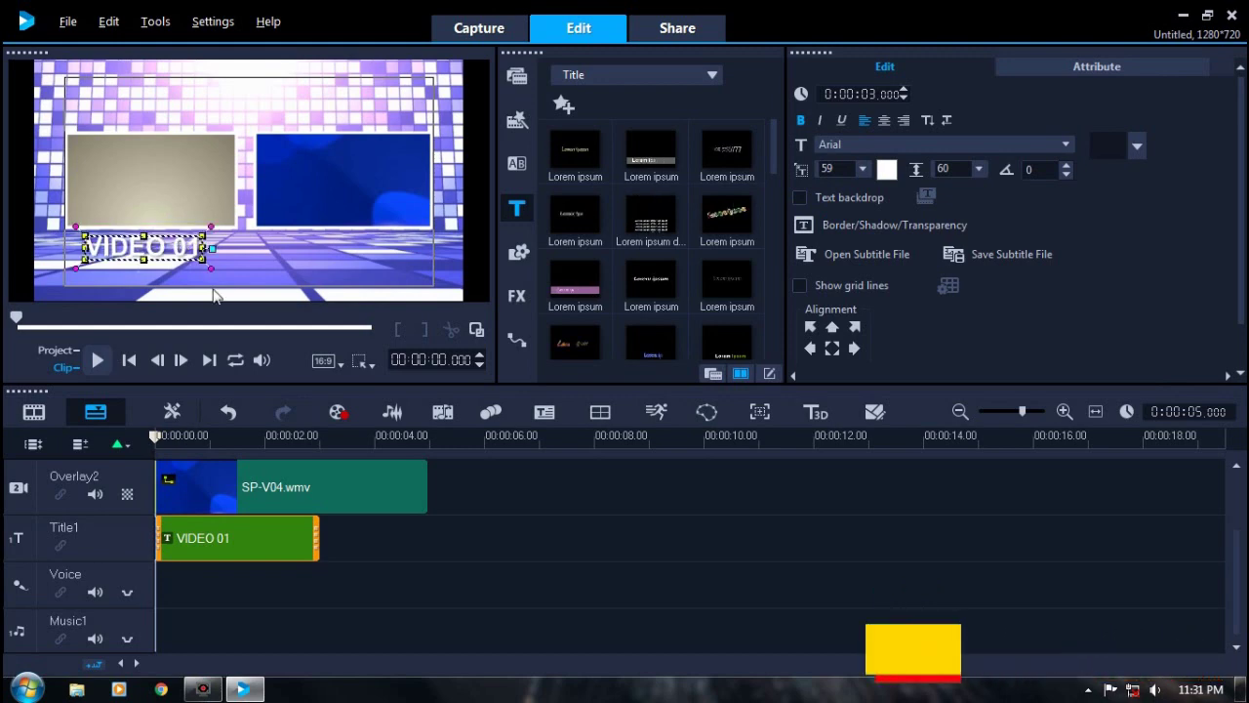
pyautogui.click(315, 549)
pyautogui.moveTo(350, 550); pyautogui.dragTo(426, 550)
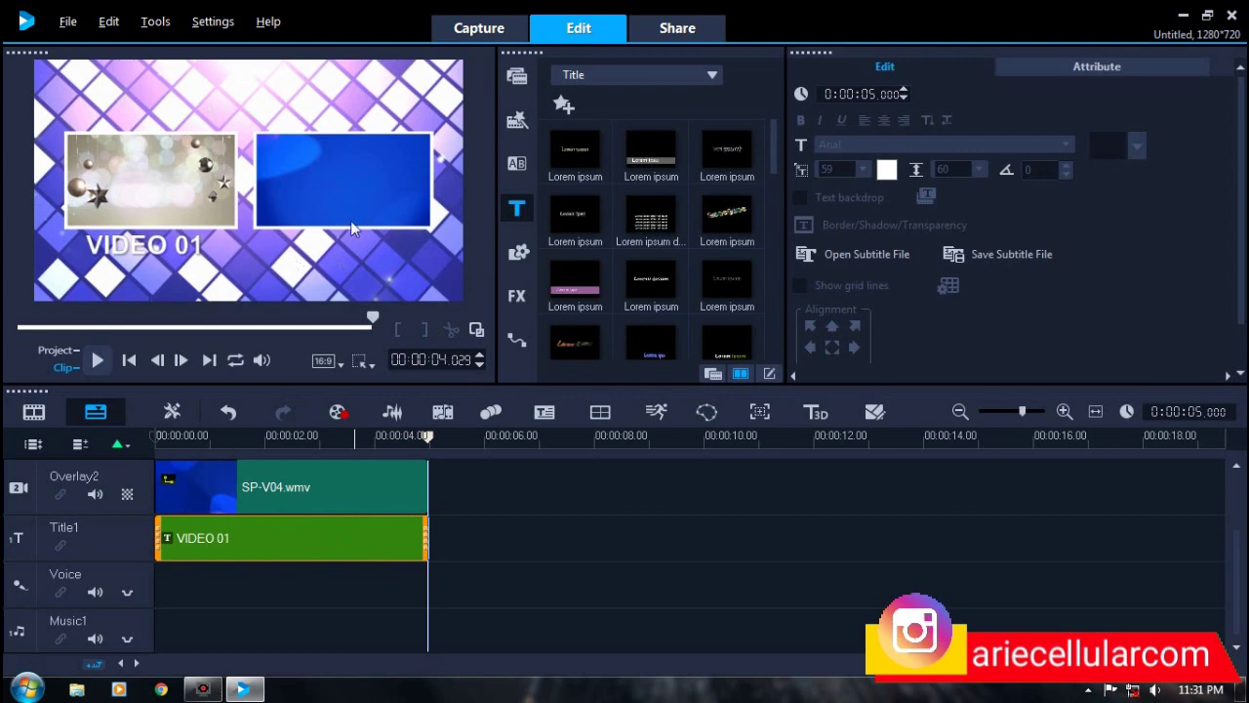
pyautogui.click(263, 250)
pyautogui.write('HHH')
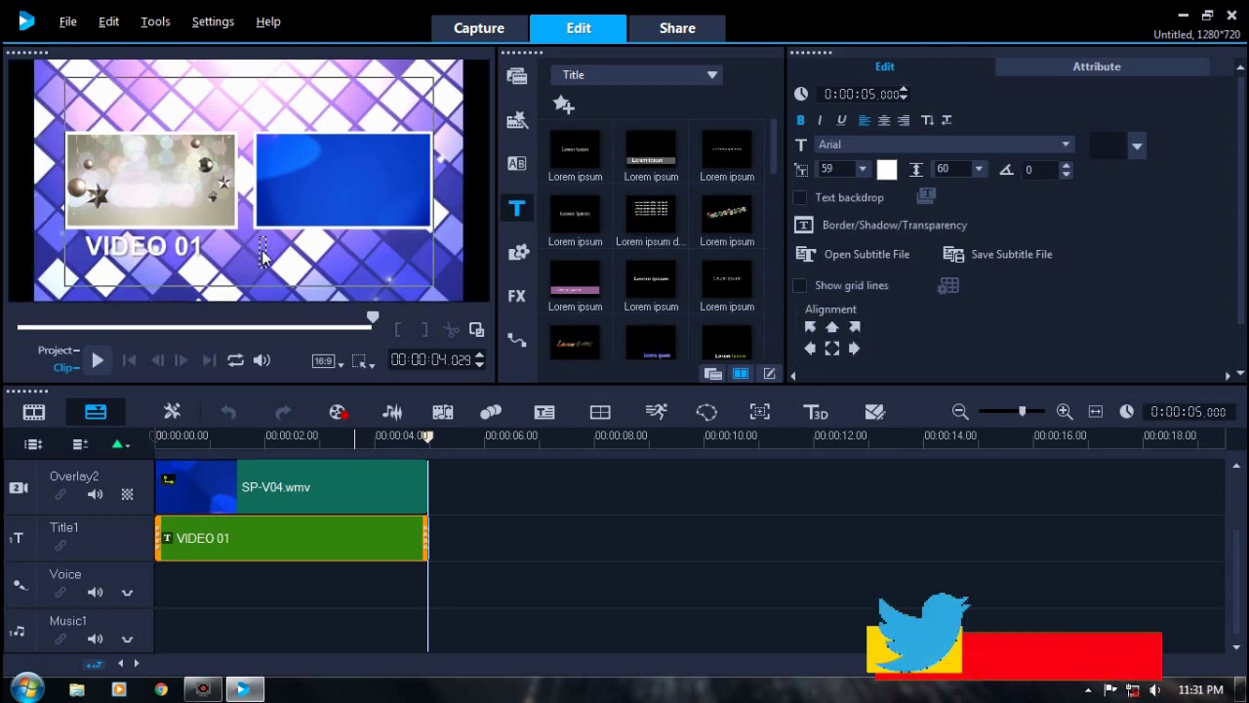
pyautogui.press('BackSpace')
pyautogui.press('BackSpace')
pyautogui.press('BackSpace')
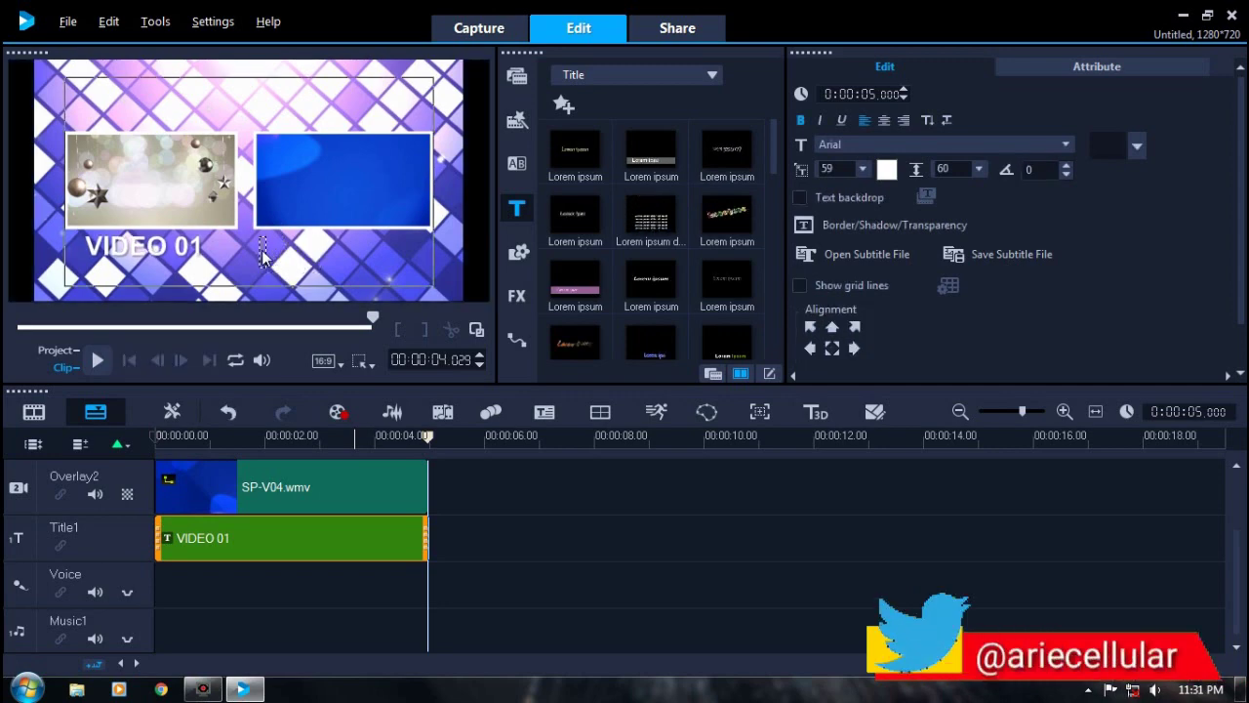
pyautogui.click(297, 249)
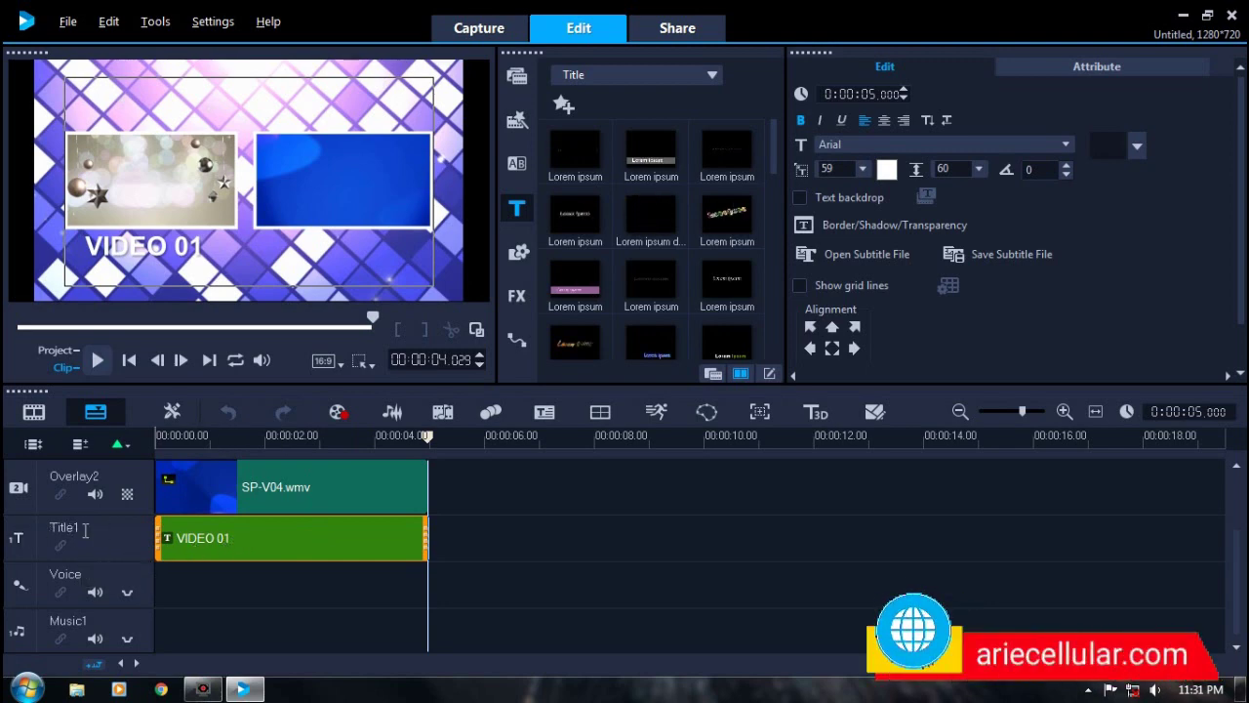
# Set the number of title tracks to 2 in the Track Manager.
pyautogui.rightClick(120, 536)
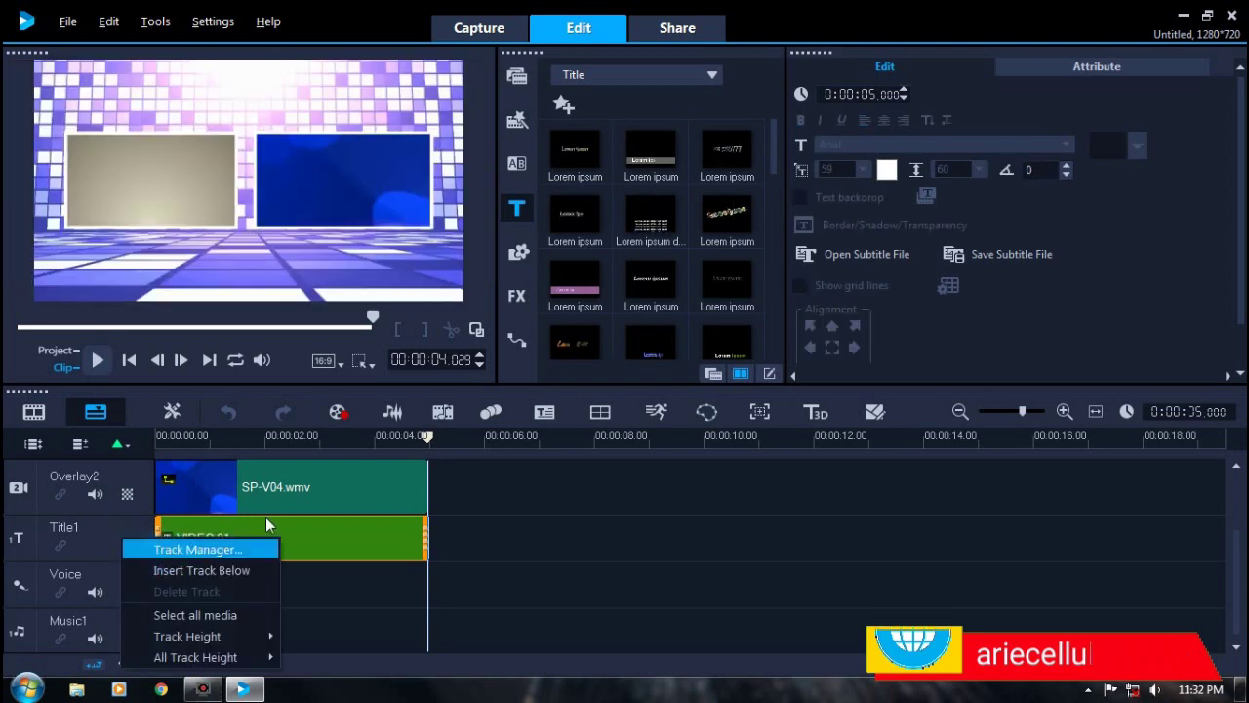
pyautogui.click(168, 552)
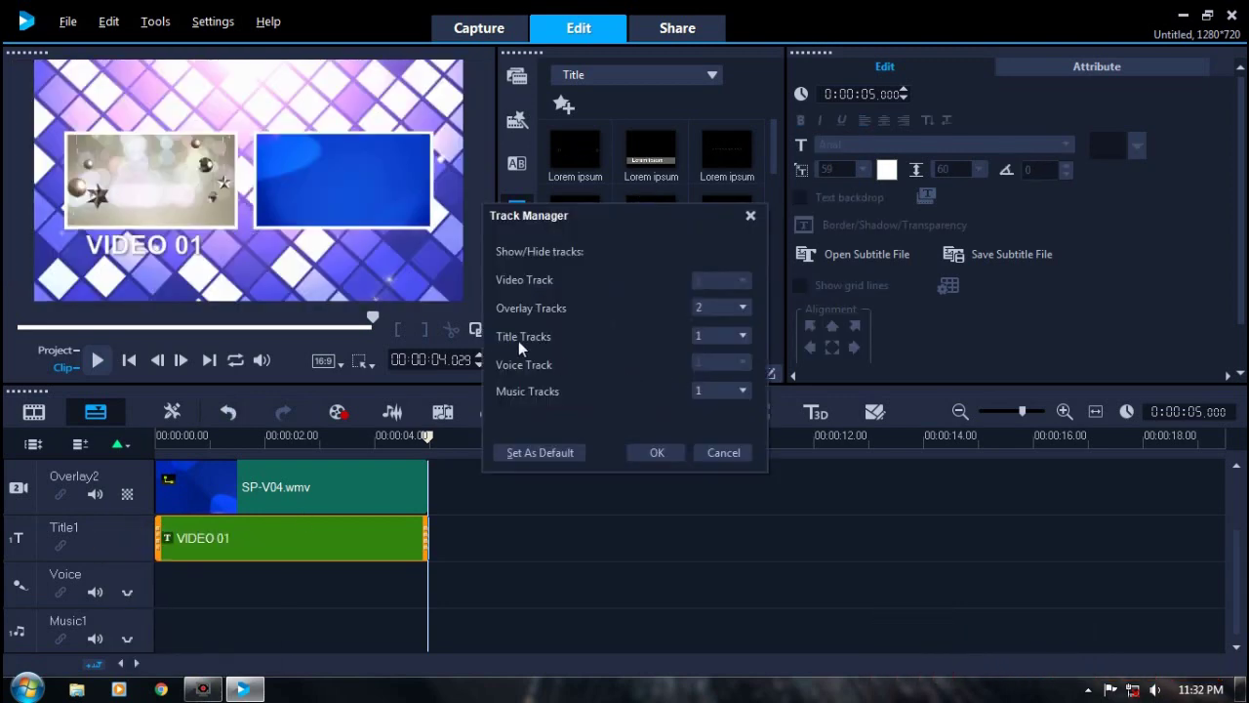
pyautogui.click(744, 336)
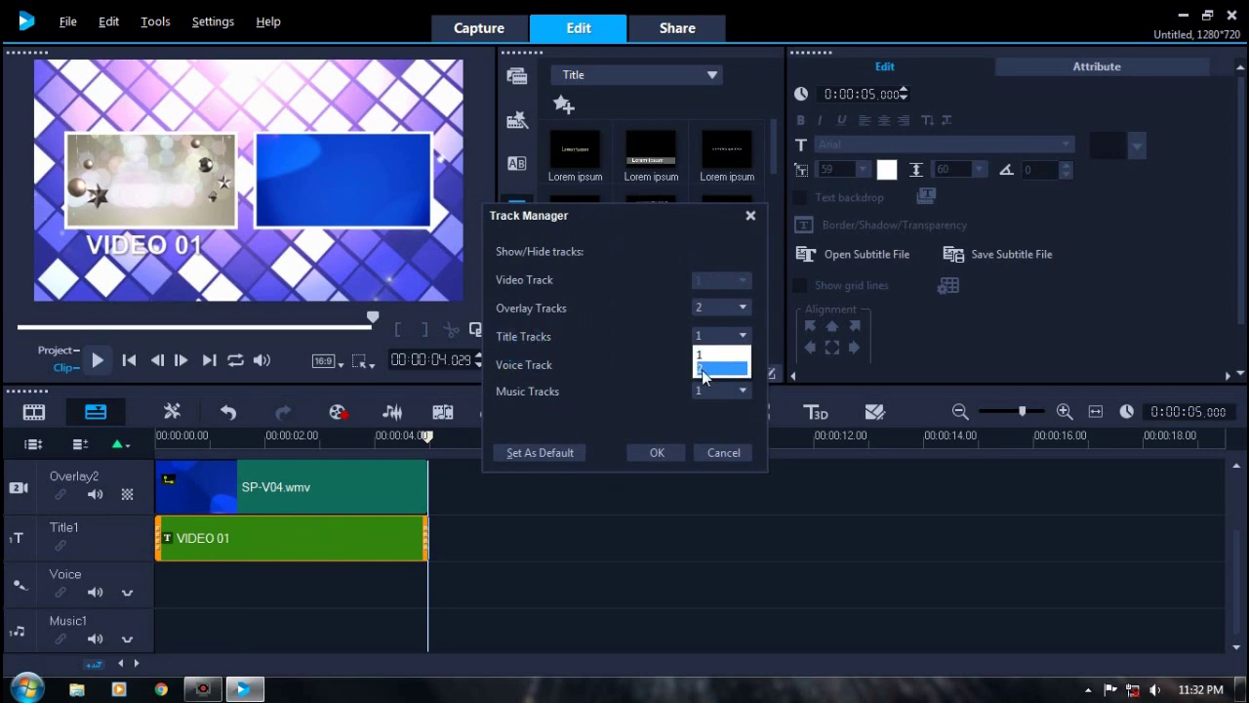
pyautogui.click(702, 368)
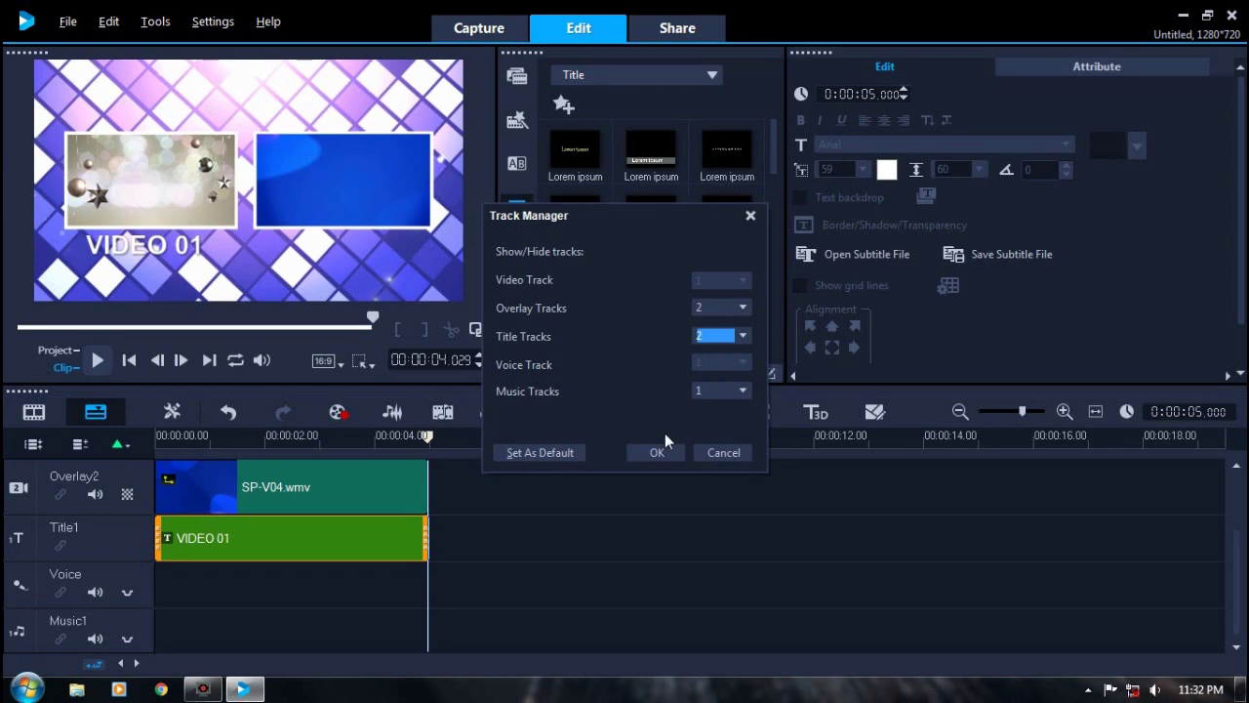
pyautogui.click(657, 452)
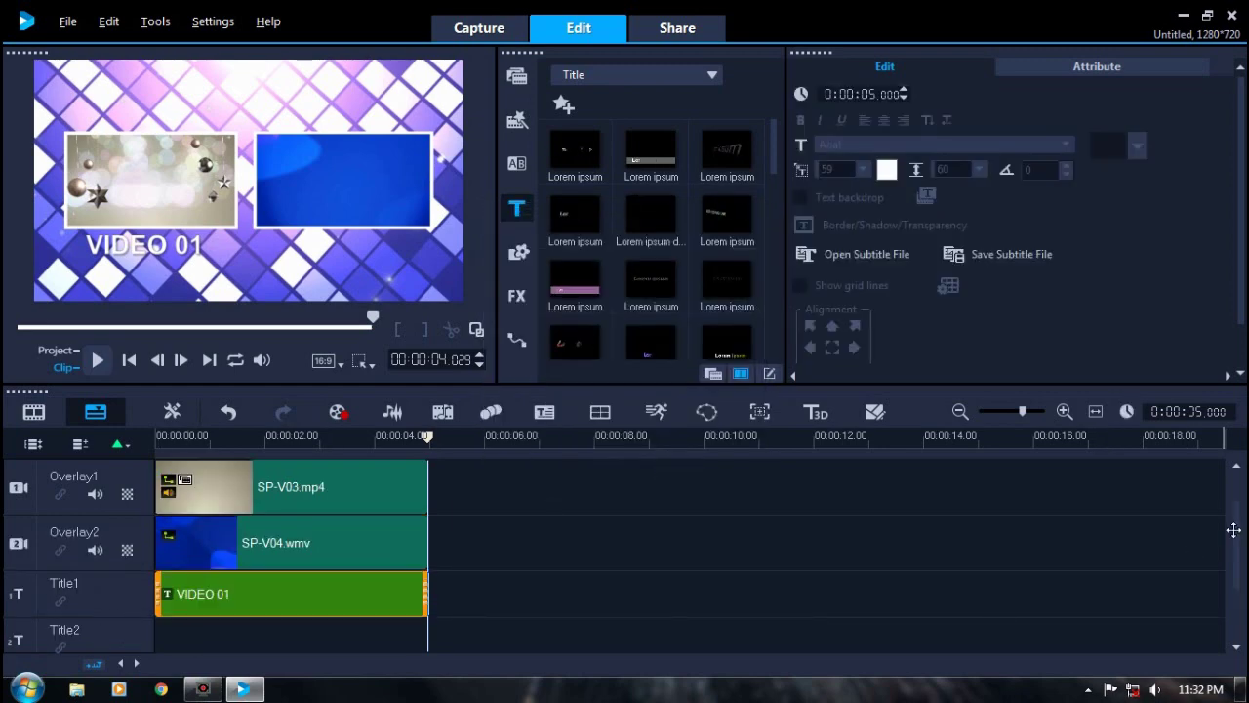
pyautogui.scroll(-1, 1229, 530)
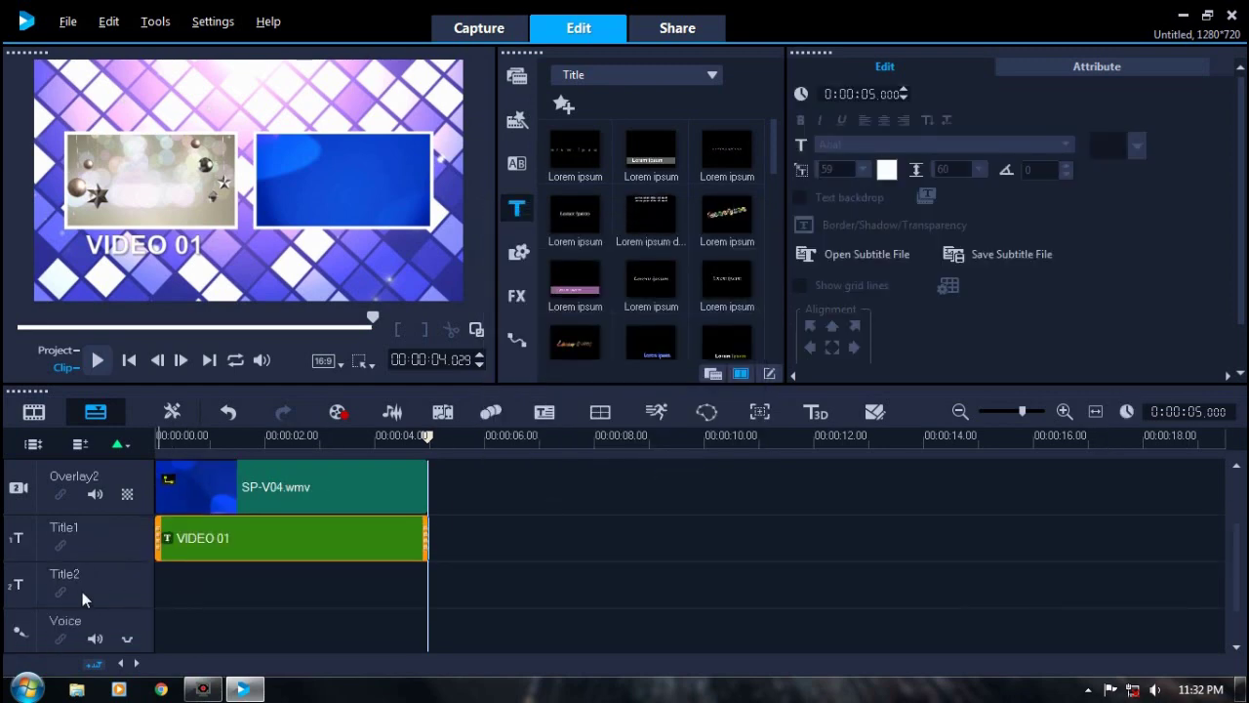
# Add the Lorem ipsum preset with the purple backdrop bar to the start of Title2 and extend it to the end of the VIDEO 01 clip.
pyautogui.click(218, 585)
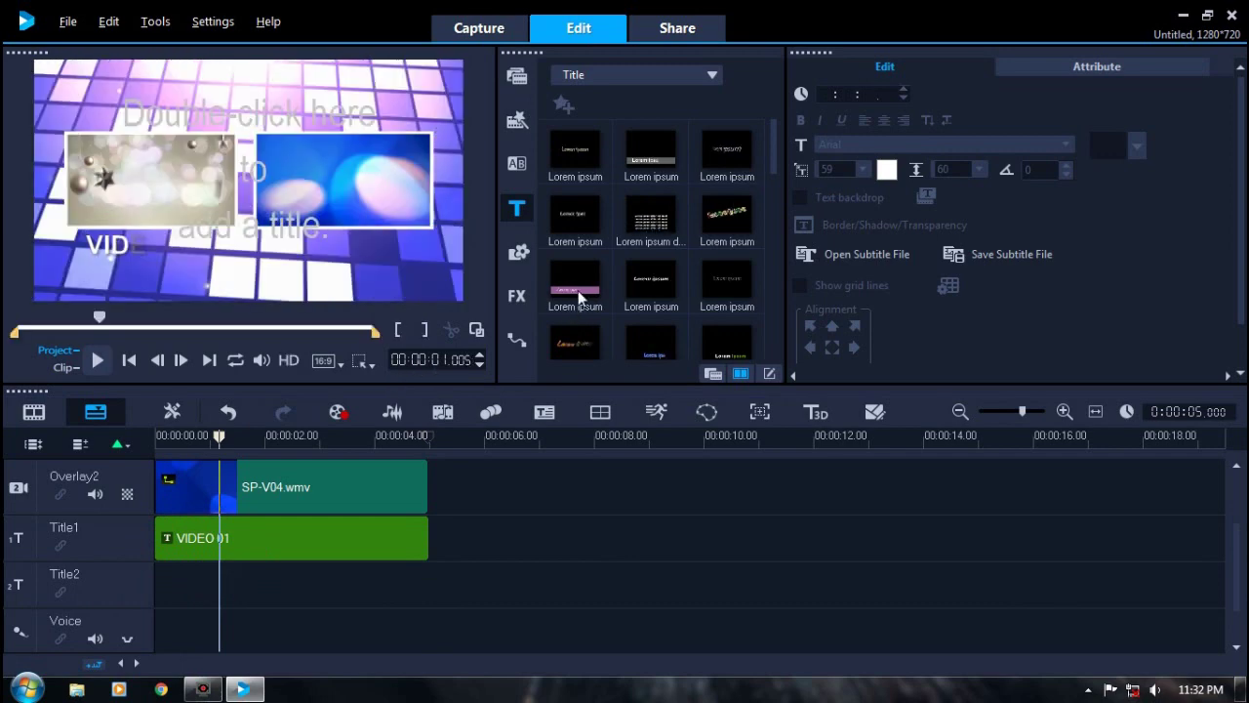
pyautogui.moveTo(574, 288); pyautogui.dragTo(91, 637)
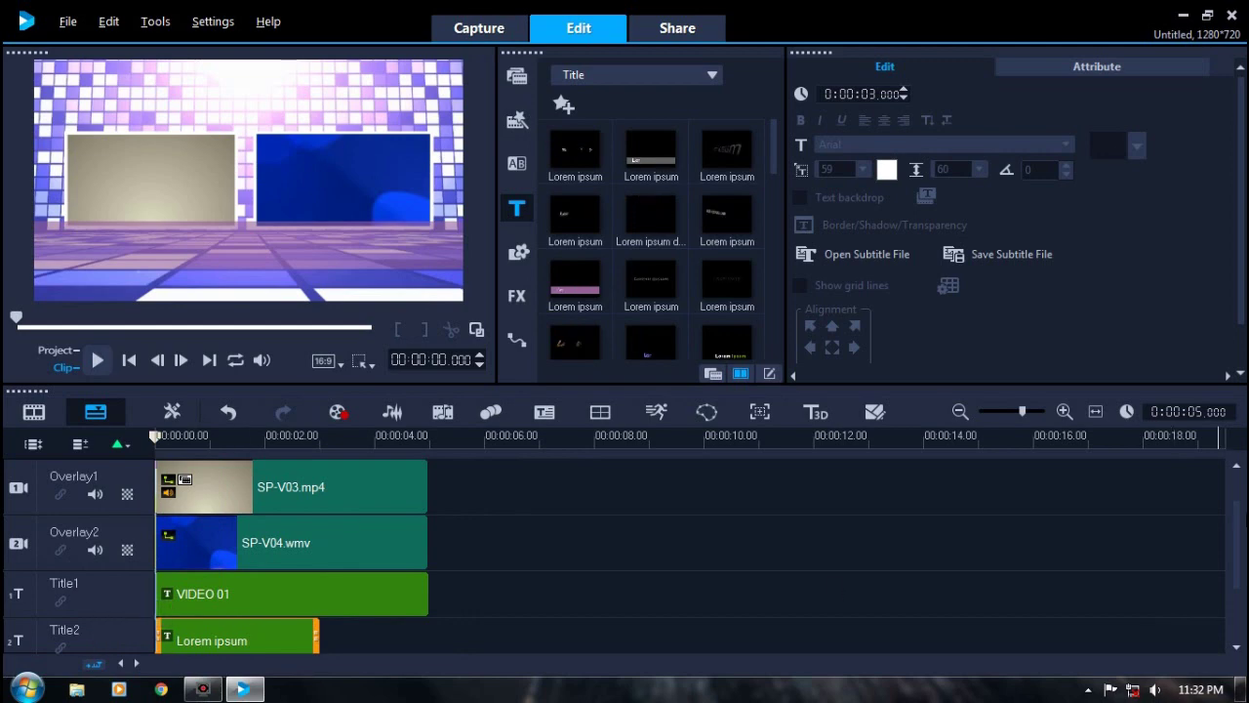
pyautogui.moveTo(1236, 507); pyautogui.dragTo(1233, 549)
pyautogui.moveTo(317, 585); pyautogui.dragTo(427, 590)
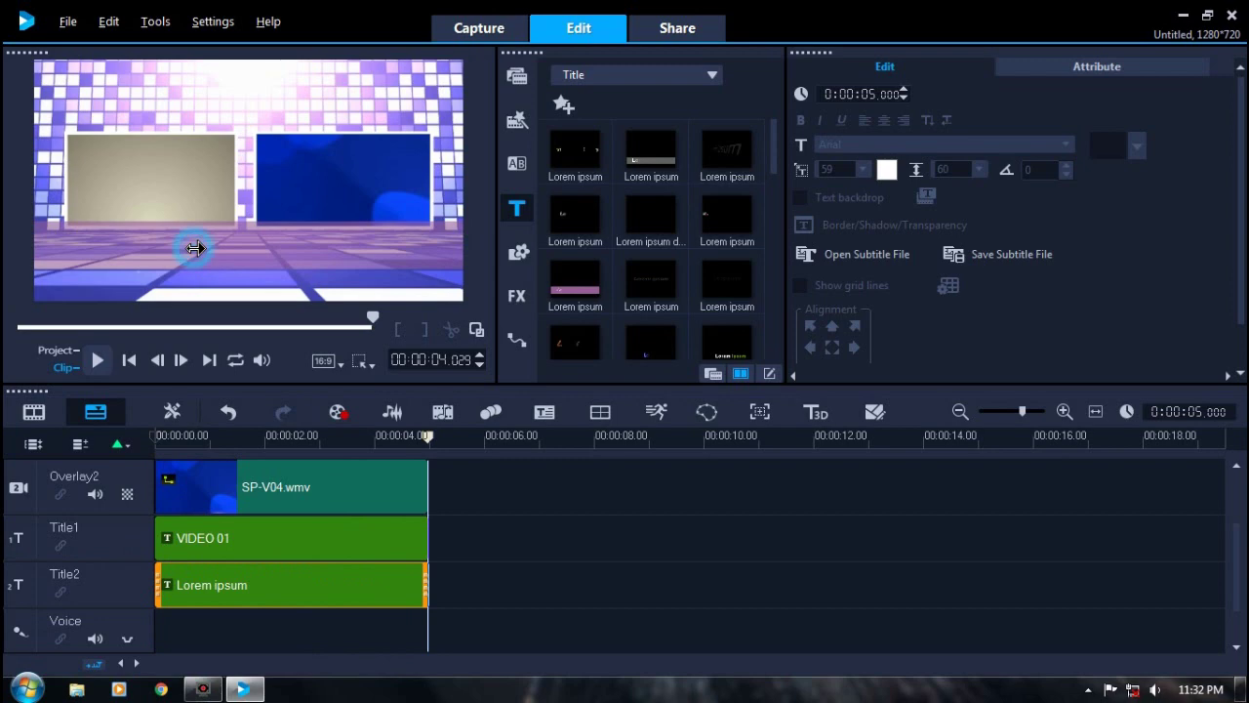
# Replace the Lorem ipsum text of the Title2 clip with "Video 2".
pyautogui.click(211, 257)
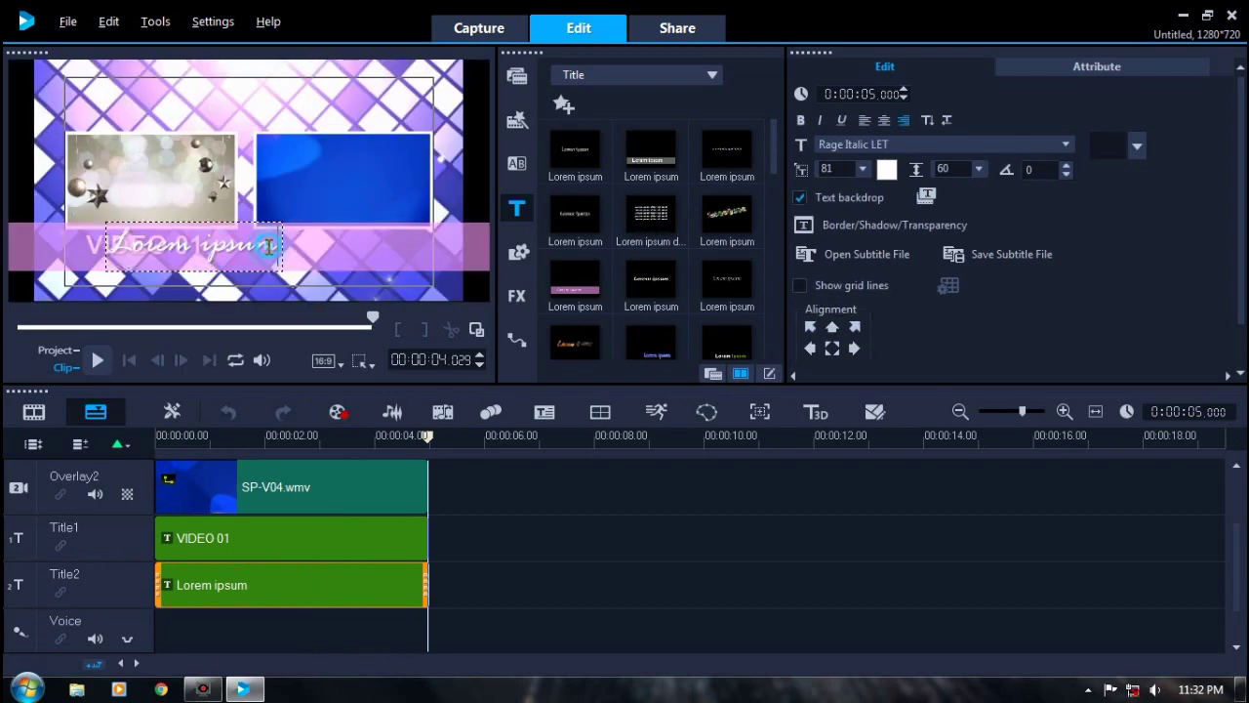
pyautogui.press('Delete')
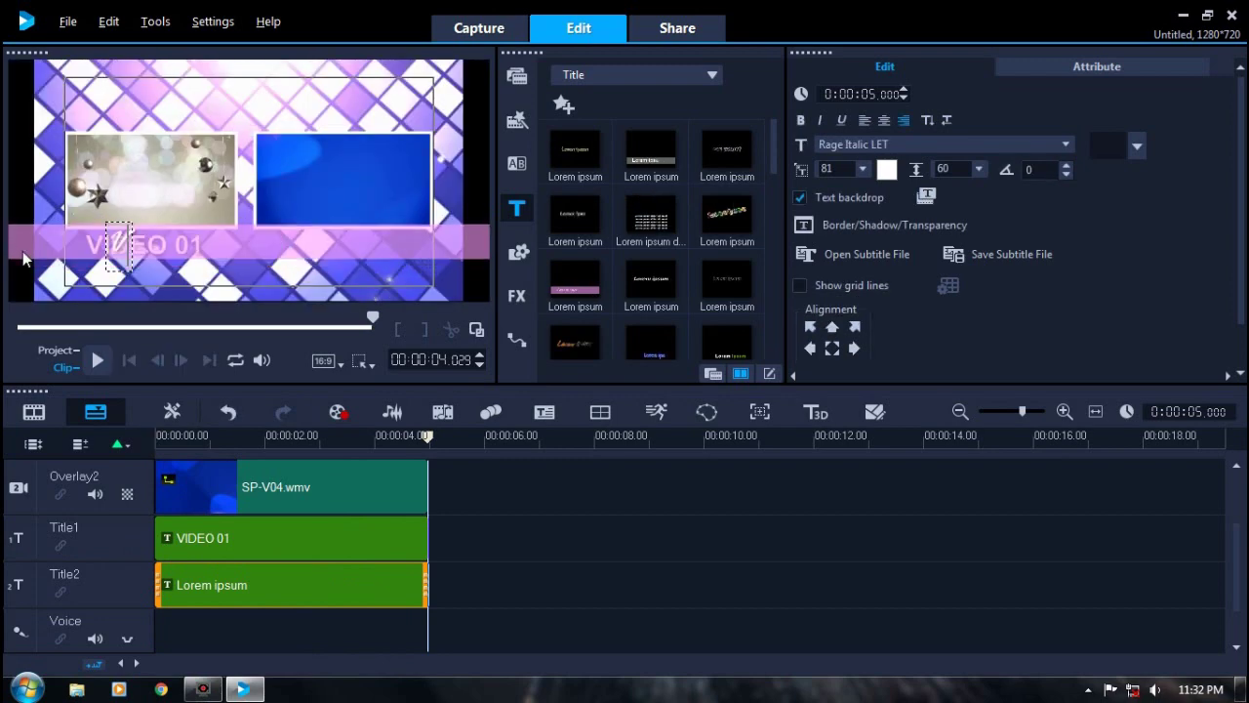
pyautogui.write('Vide')
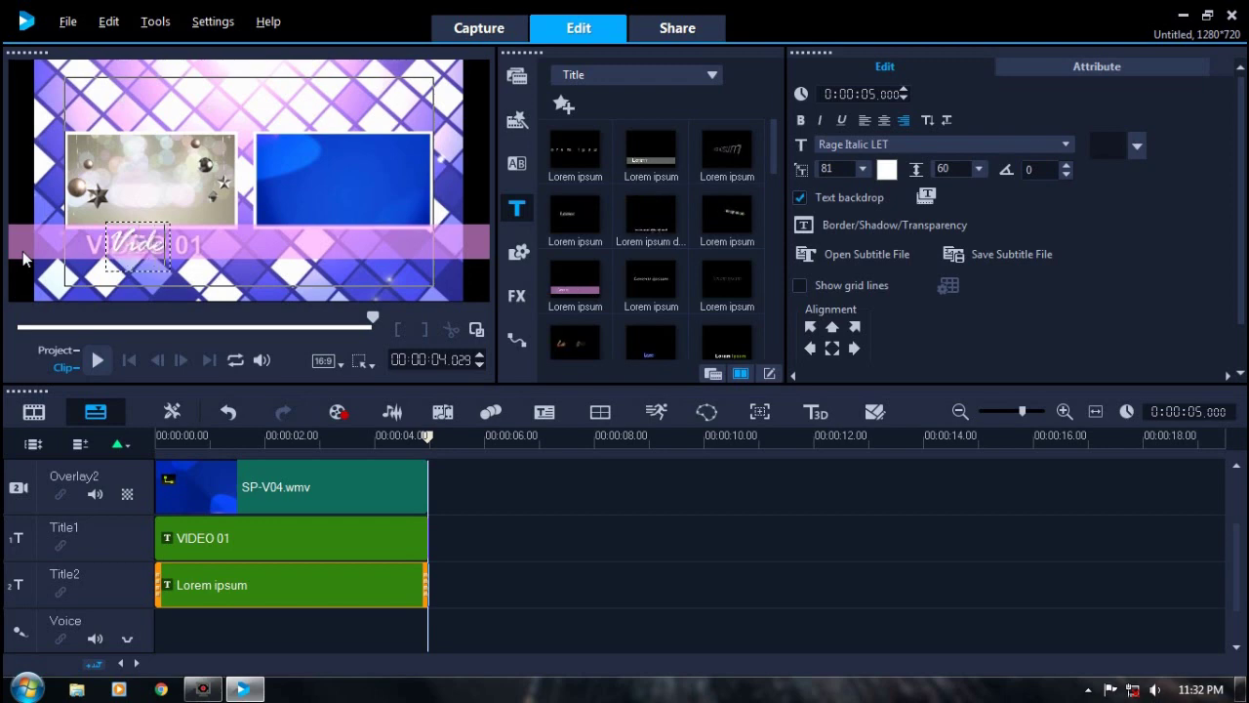
pyautogui.write('o 2')
# Centre the Video 2 title below the right overlay and turn off its text backdrop.
pyautogui.click(186, 258)
pyautogui.moveTo(186, 259); pyautogui.dragTo(376, 264)
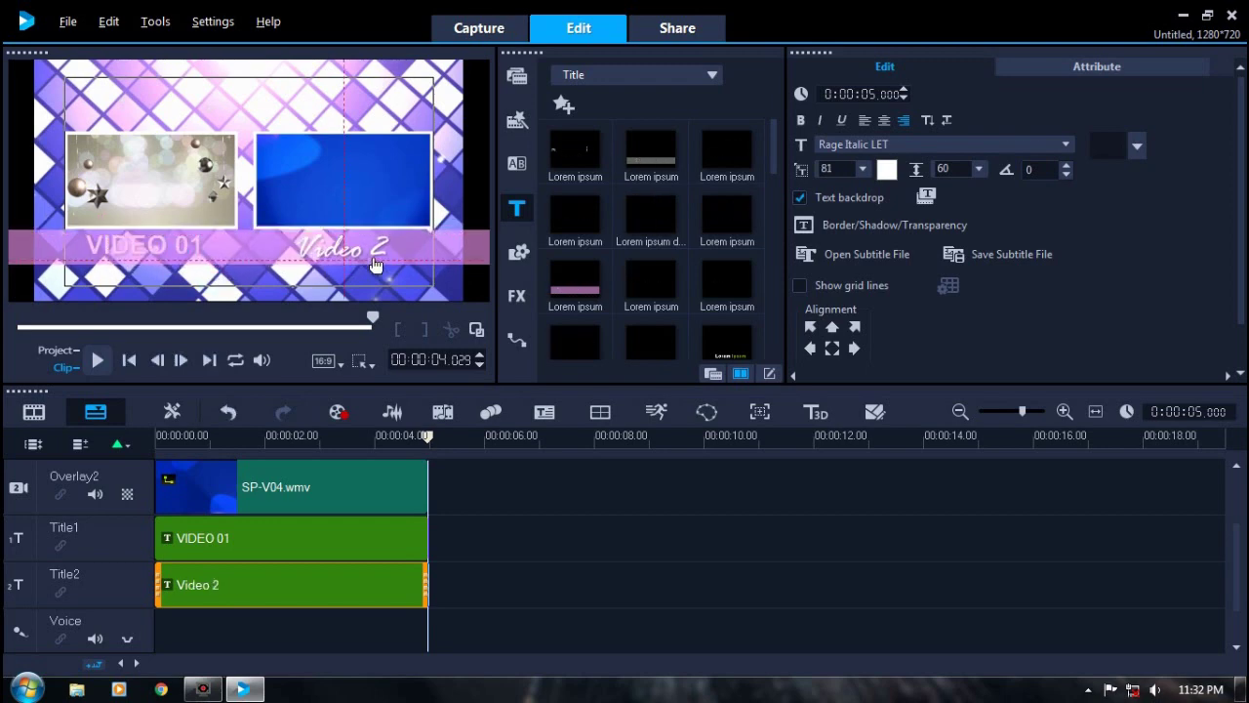
pyautogui.click(846, 198)
pyautogui.moveTo(348, 268); pyautogui.dragTo(344, 264)
pyautogui.click(287, 634)
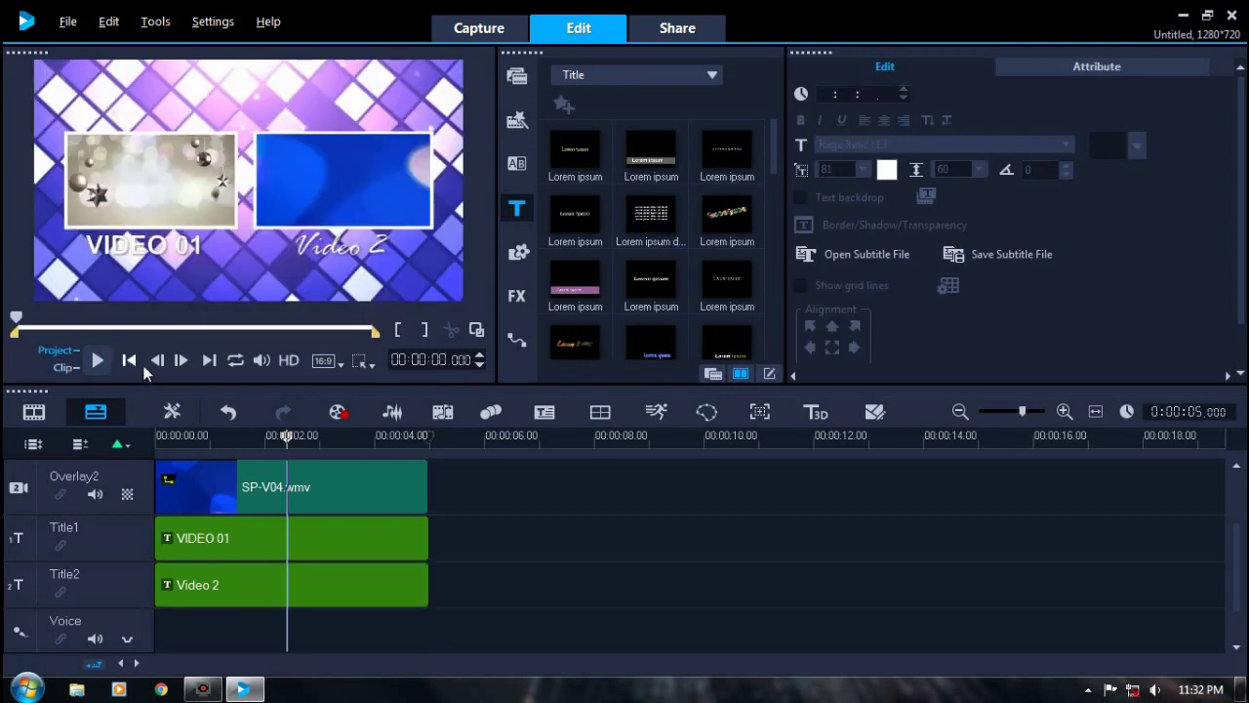
# Play the project from the beginning to check both title animations.
pyautogui.press('Home')
pyautogui.click(91, 359)
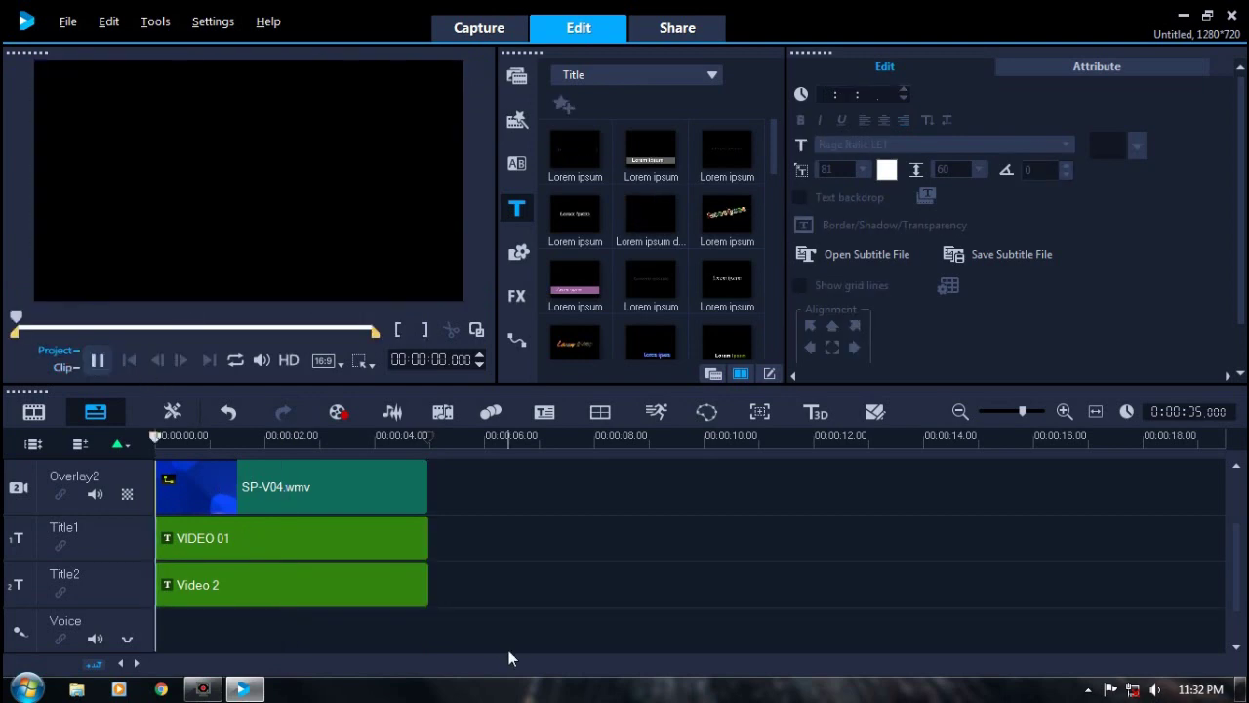
pyautogui.click(307, 585)
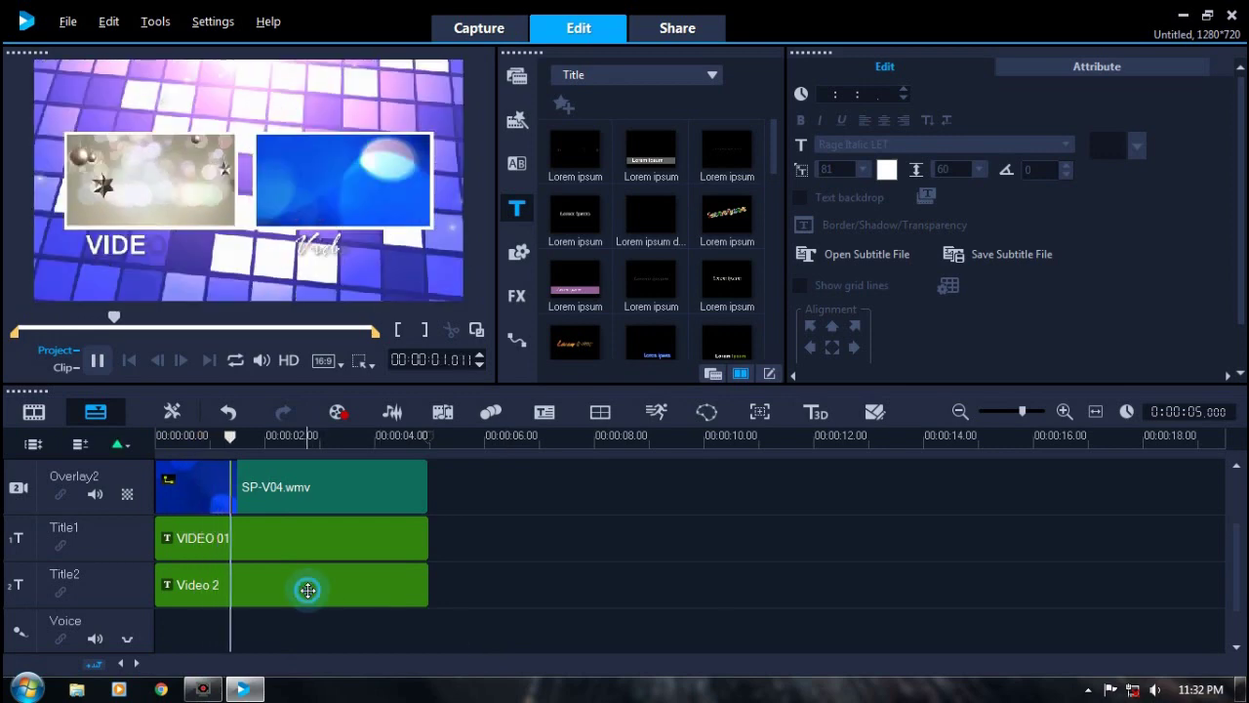
# Trim the start of the Video 2 title clip to a duration of 0:00:02.008, keeping its end aligned with the VIDEO 01 clip.
pyautogui.moveTo(232, 435); pyautogui.dragTo(320, 482)
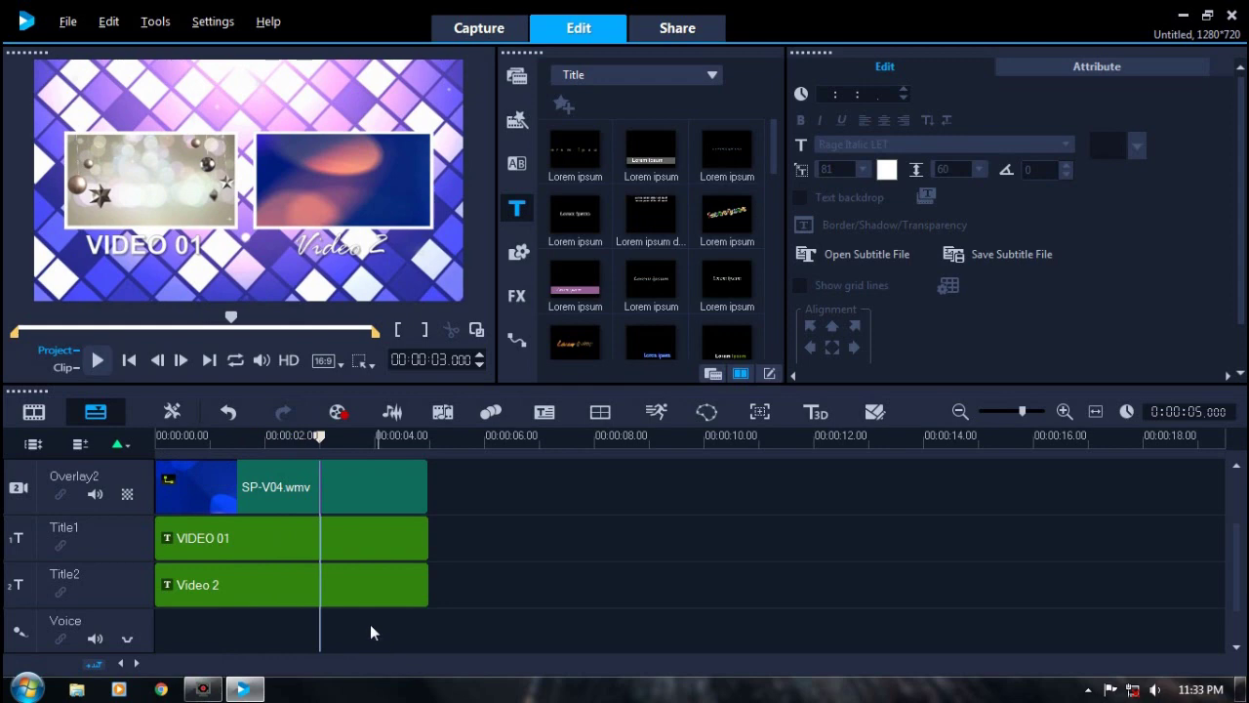
pyautogui.click(332, 595)
pyautogui.moveTo(164, 585); pyautogui.dragTo(319, 607)
pyautogui.moveTo(293, 442); pyautogui.dragTo(433, 488)
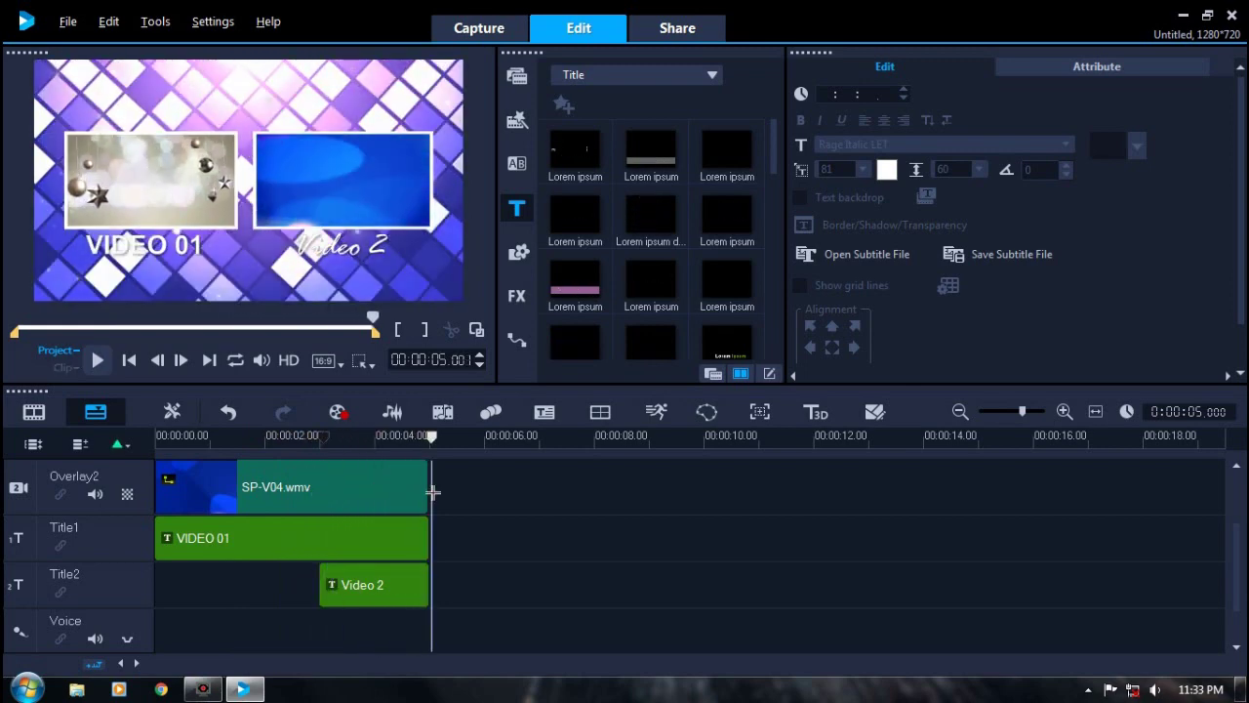
pyautogui.click(387, 569)
pyautogui.moveTo(327, 584); pyautogui.dragTo(305, 579)
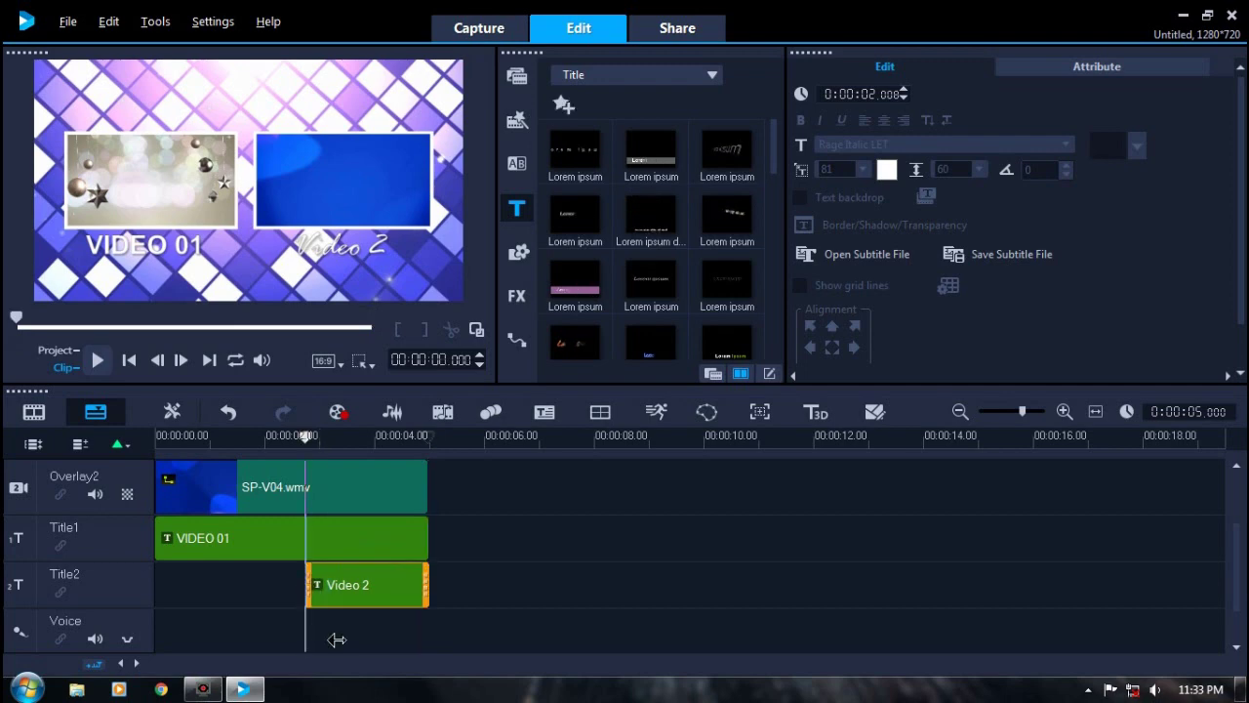
pyautogui.click(338, 626)
# Look at the Voice-over choice among the record/capture options for the Voice track and close them.
pyautogui.scroll(-1, 1238, 554)
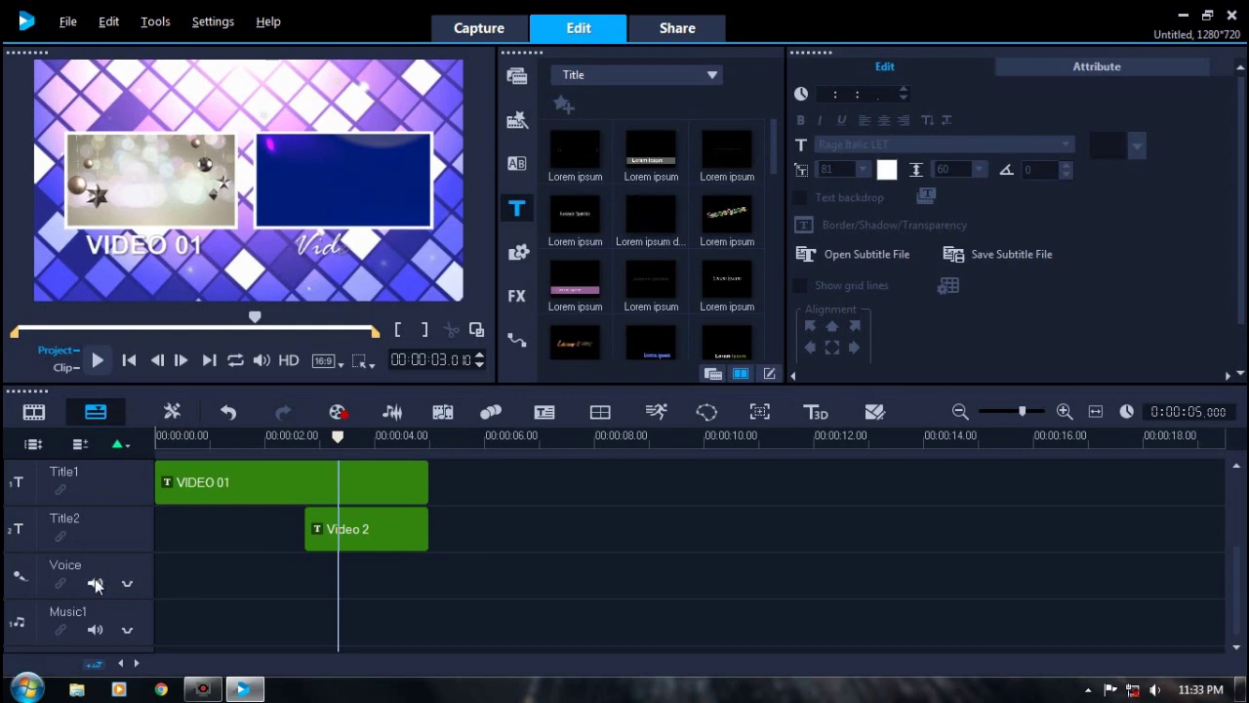
pyautogui.click(337, 413)
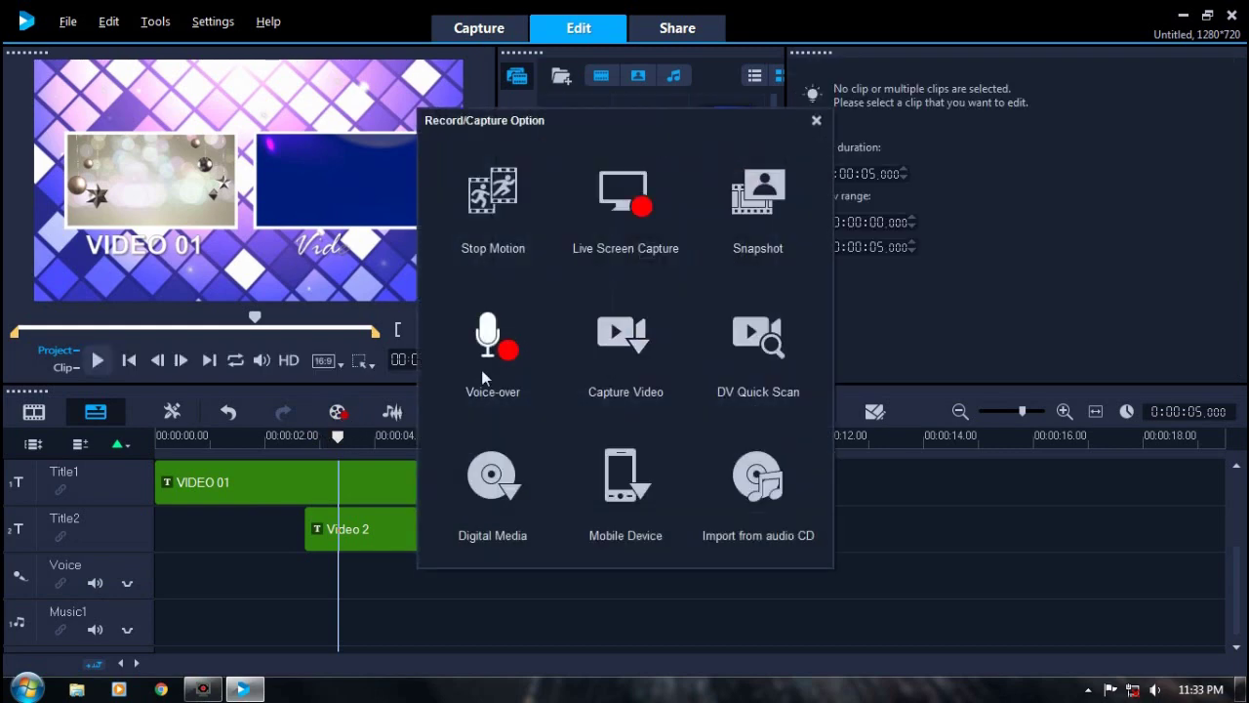
pyautogui.click(816, 122)
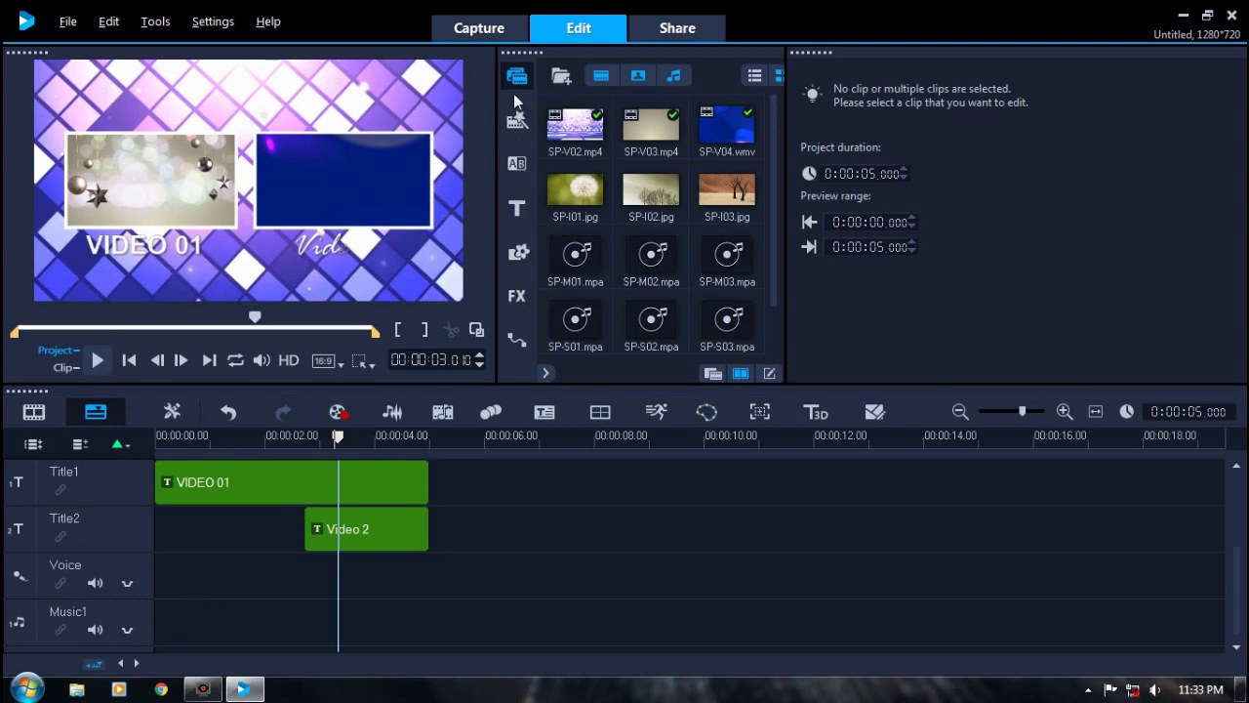
# Open the musicku folder in the media library and preview its first track after adjusting the system volume.
pyautogui.click(713, 374)
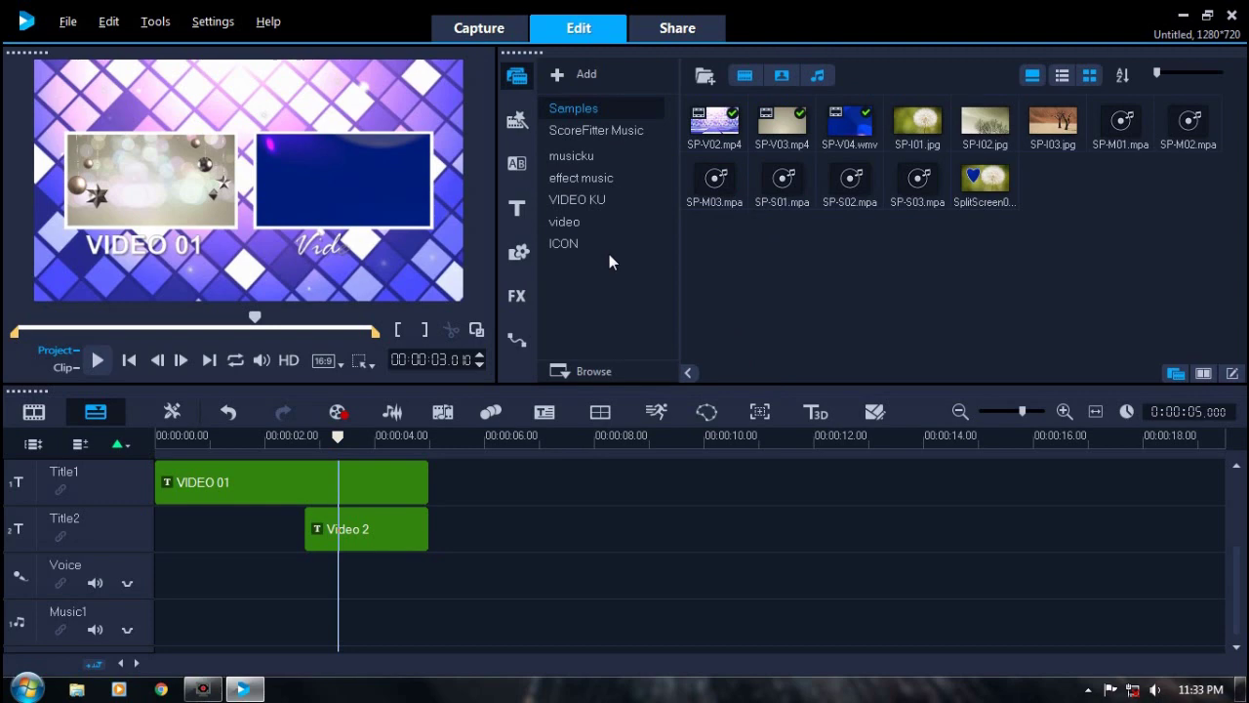
pyautogui.click(586, 157)
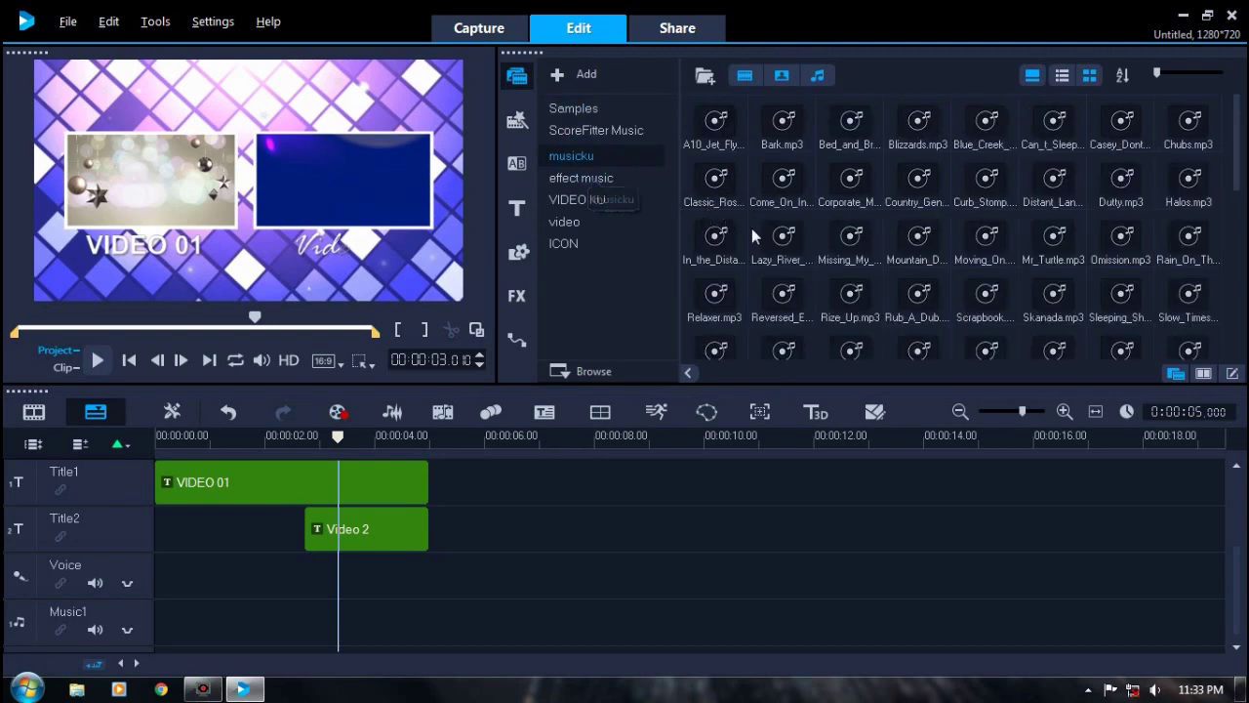
pyautogui.click(717, 123)
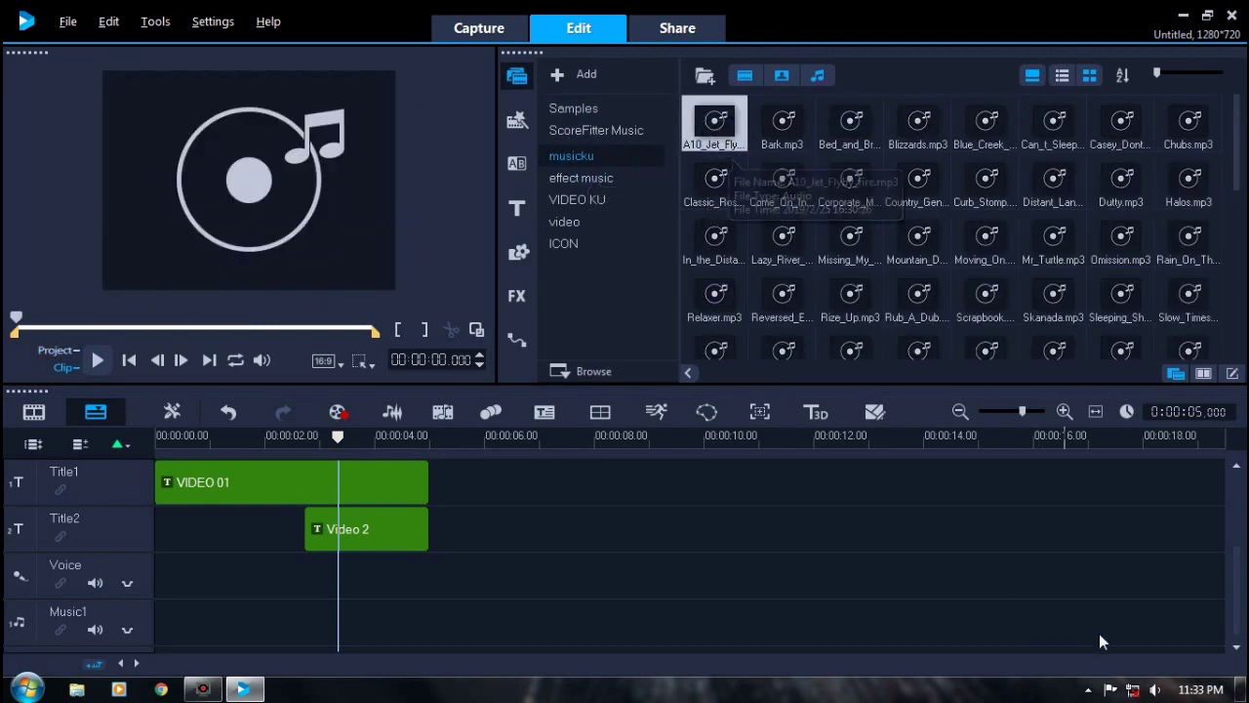
pyautogui.click(1155, 689)
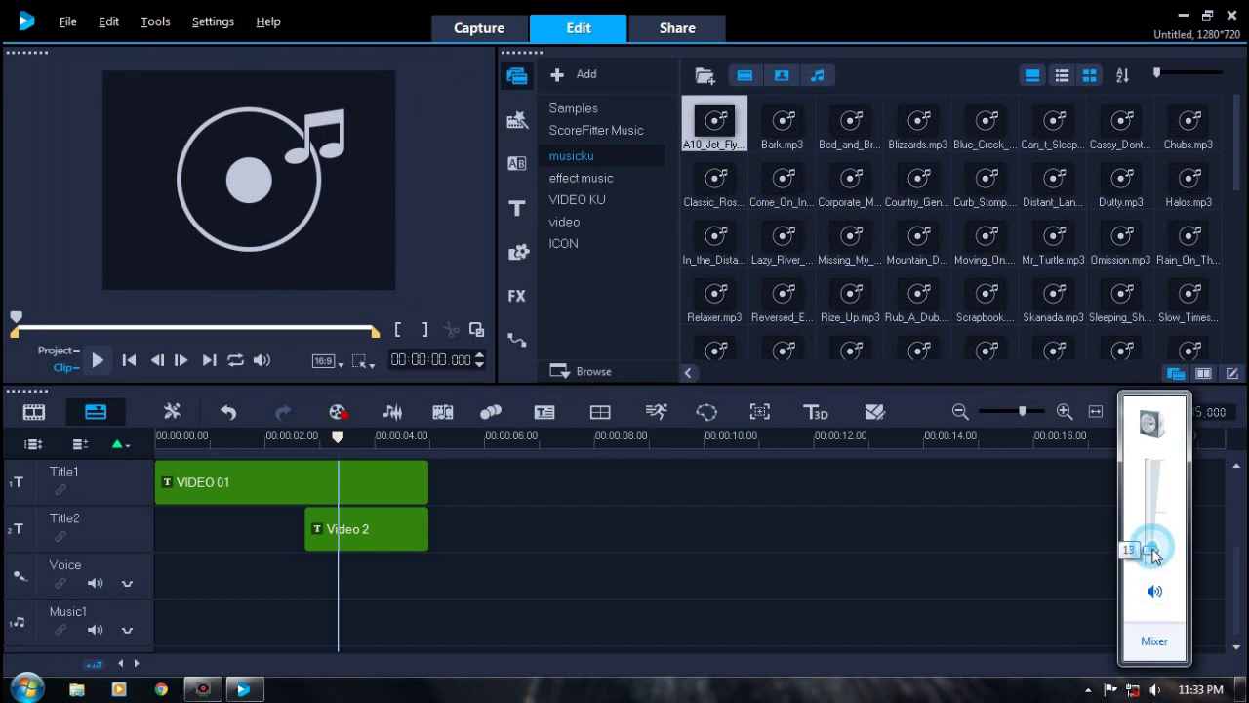
pyautogui.click(98, 360)
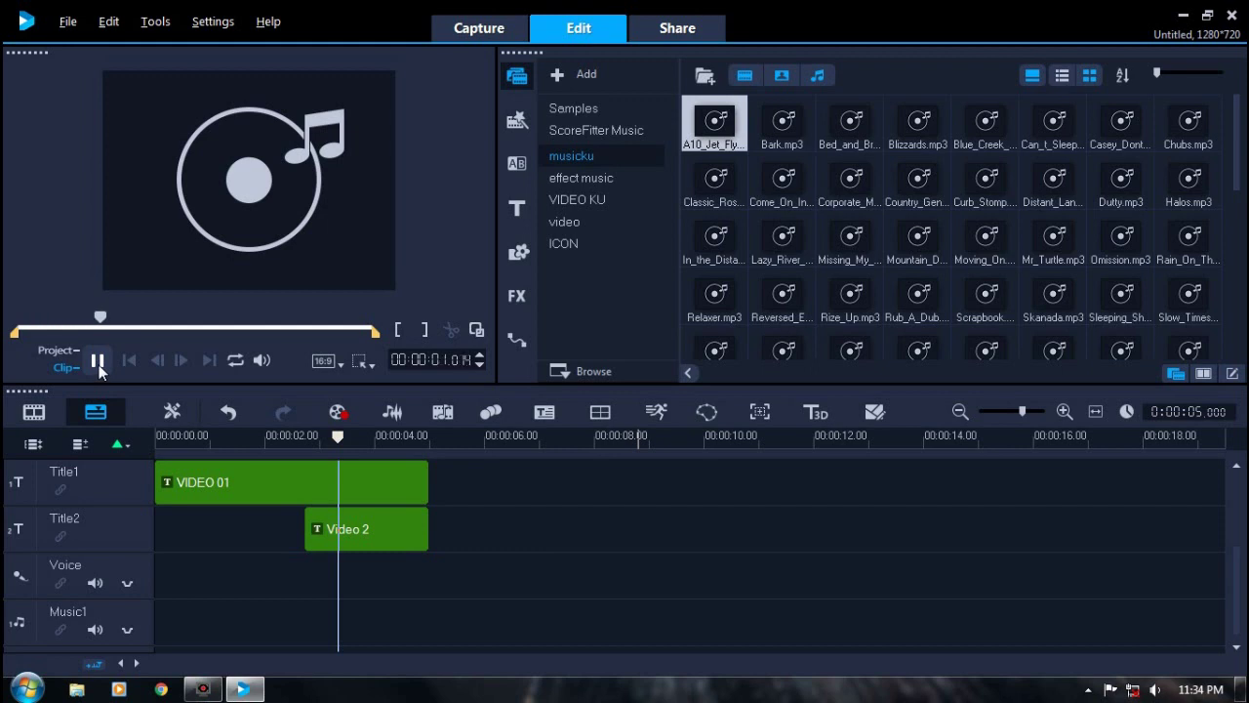
pyautogui.click(98, 361)
# Preview Reversed_Eclipse.mp3 and add it to the start of the Music1 track.
pyautogui.click(786, 321)
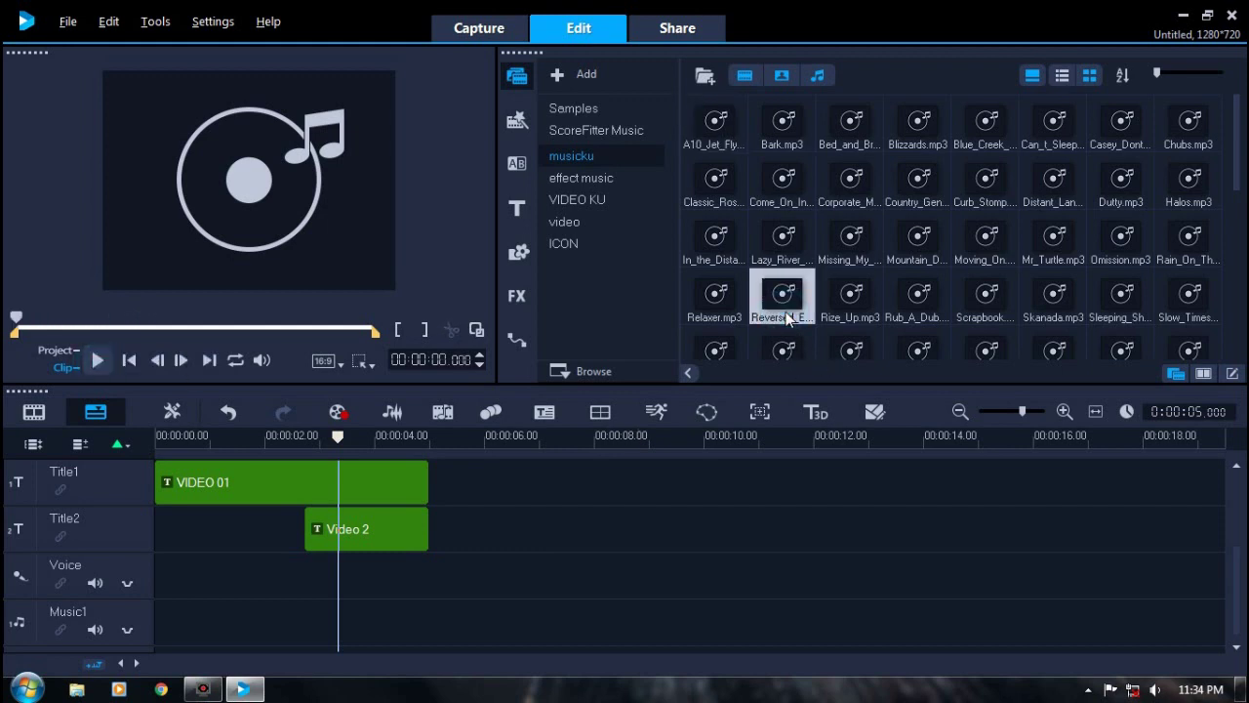
pyautogui.click(97, 362)
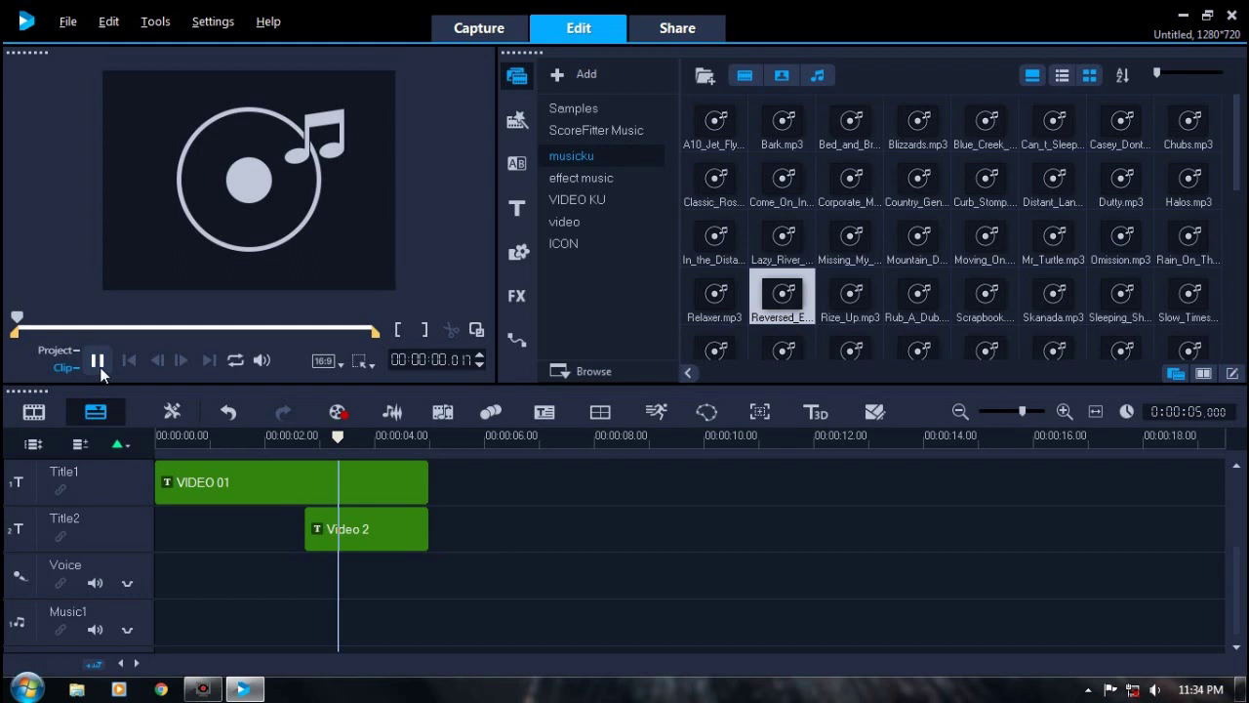
pyautogui.click(99, 361)
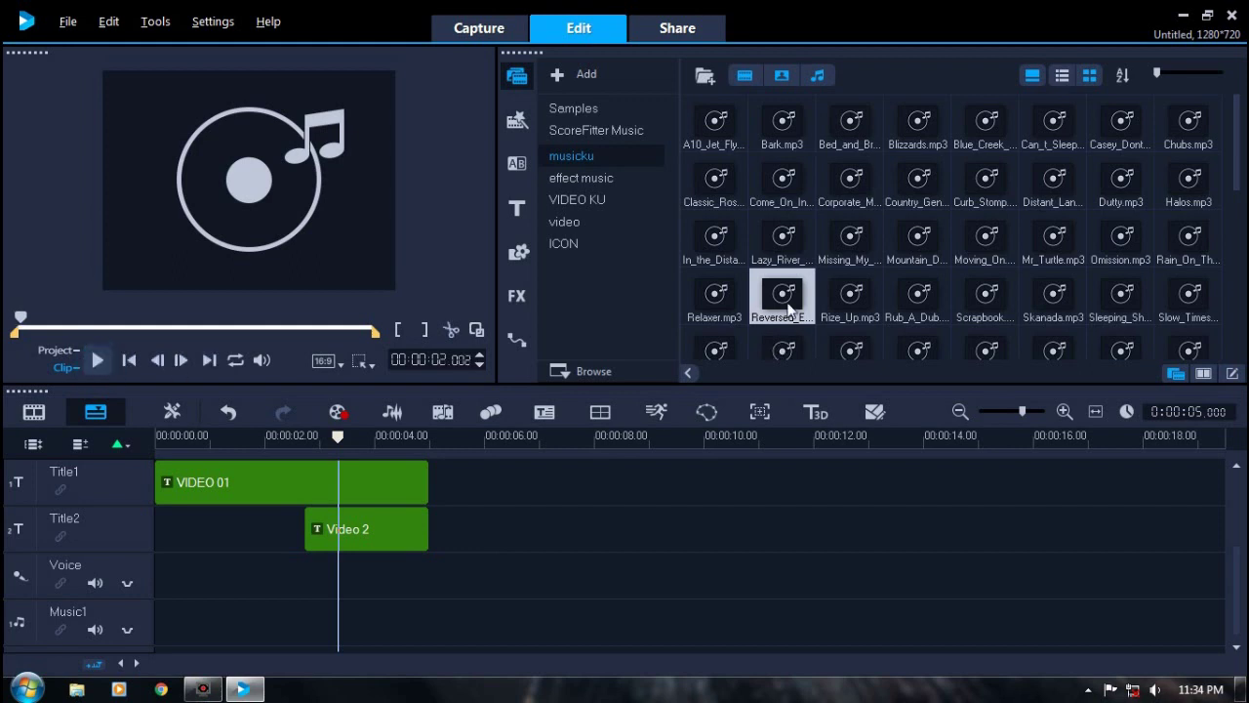
pyautogui.moveTo(250, 551); pyautogui.dragTo(161, 632)
pyautogui.click(429, 582)
pyautogui.click(298, 588)
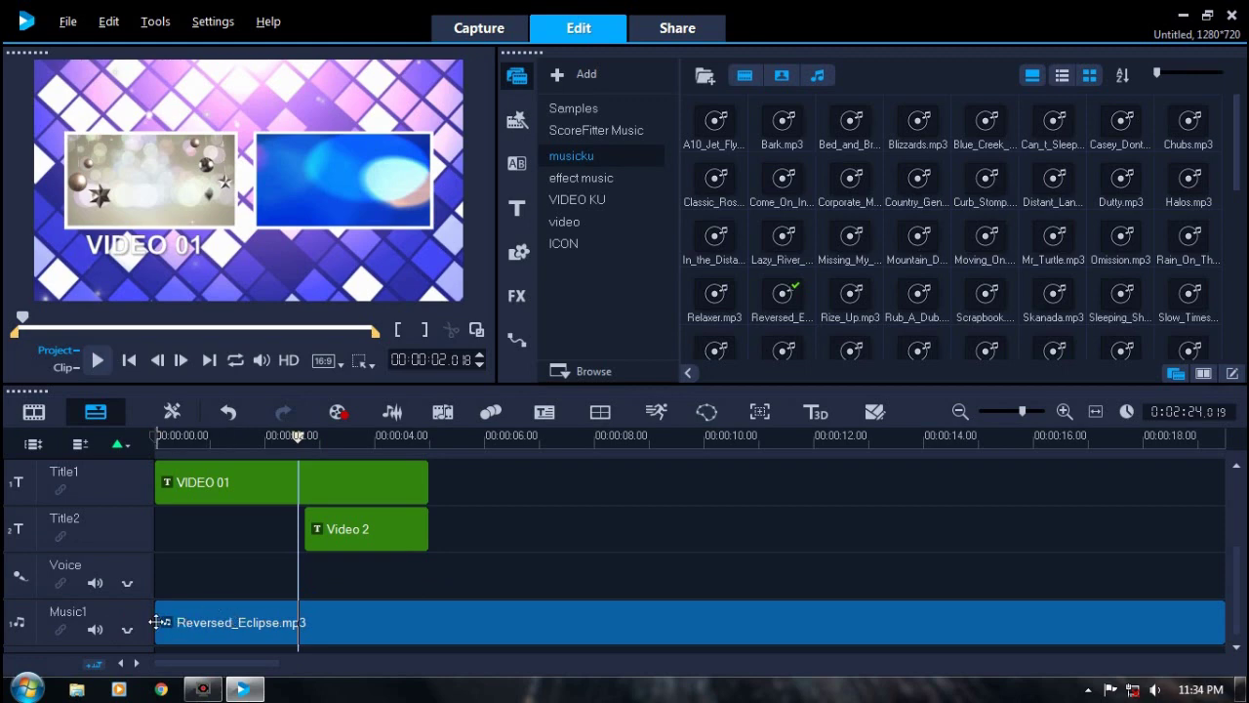
pyautogui.click(307, 583)
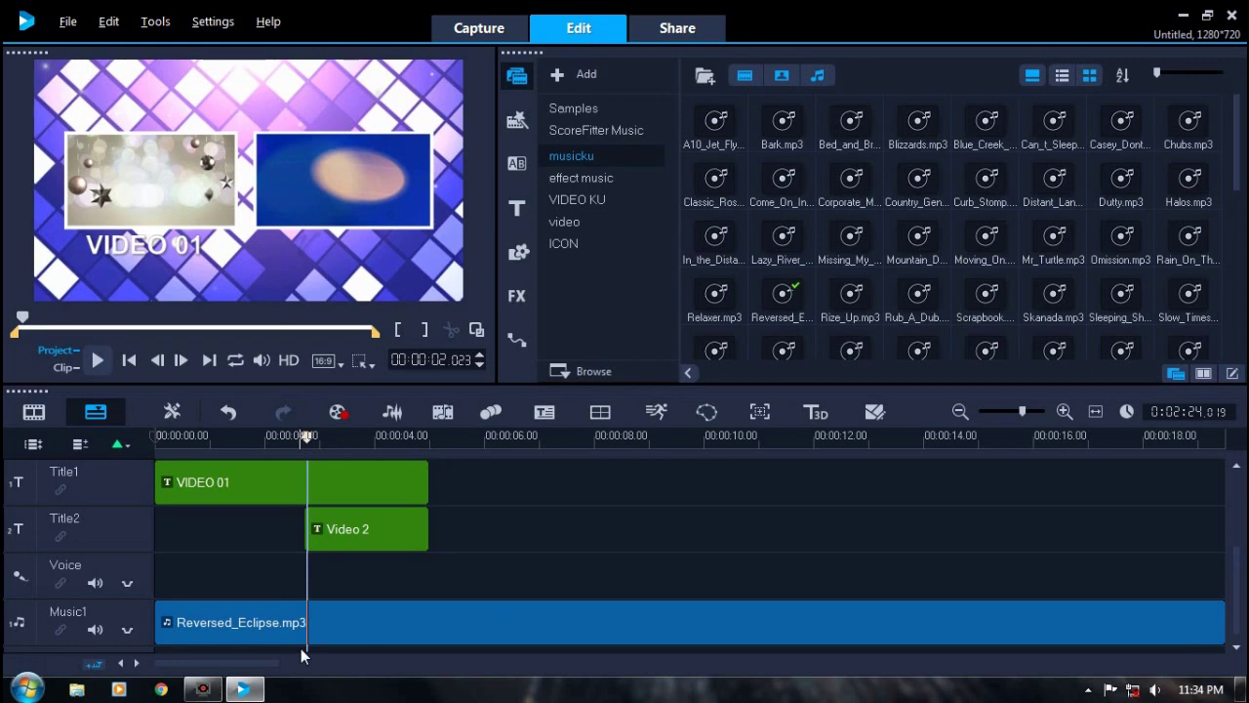
# Set the number of music tracks to 2 in the Track Manager.
pyautogui.rightClick(124, 609)
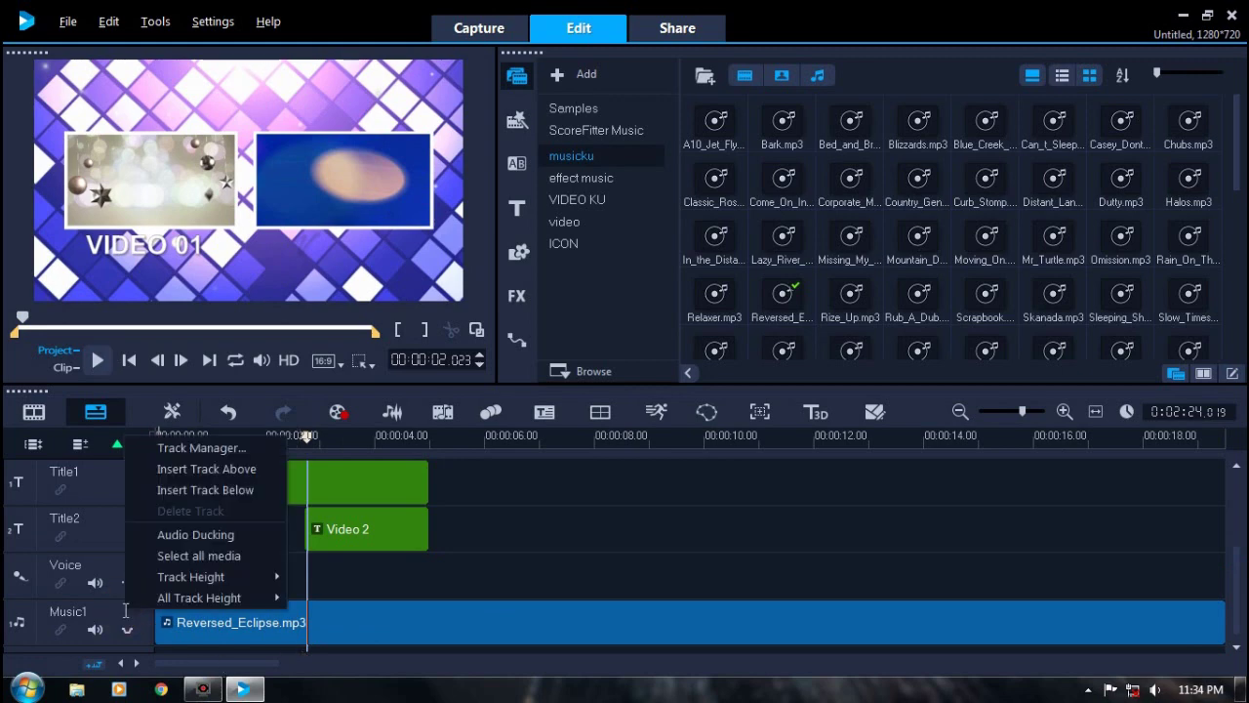
pyautogui.click(228, 450)
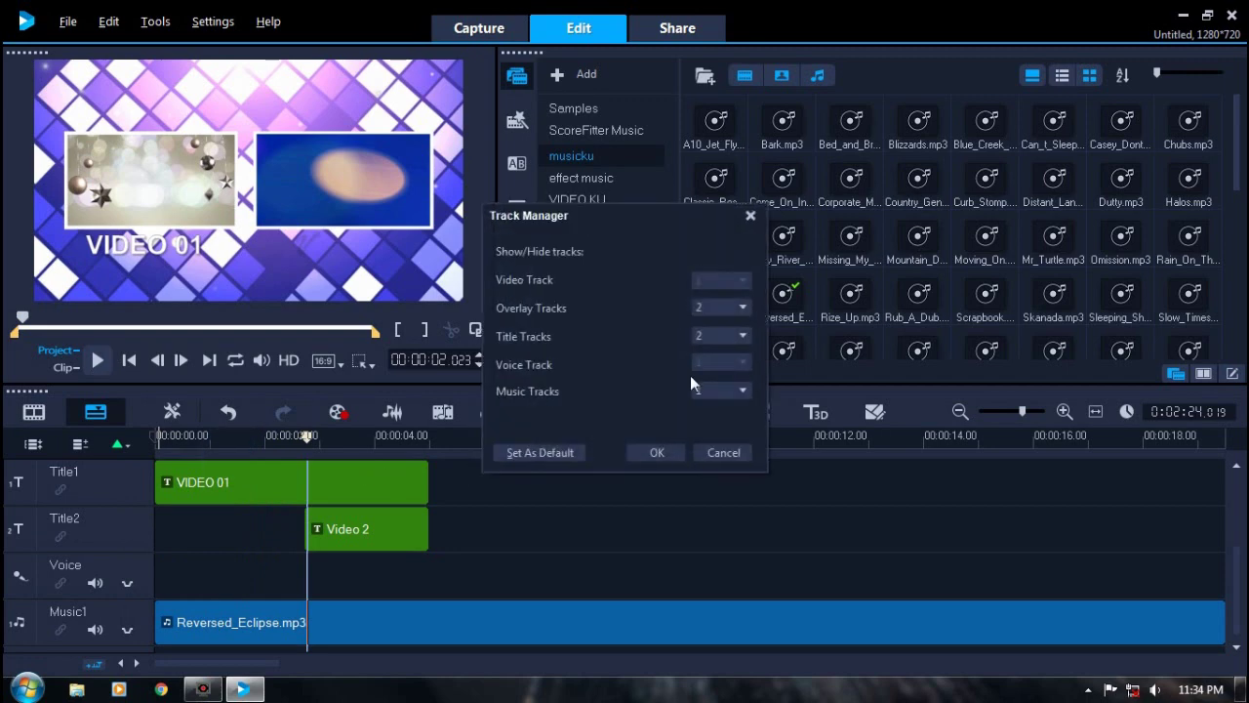
pyautogui.click(744, 392)
pyautogui.moveTo(748, 422); pyautogui.dragTo(748, 466)
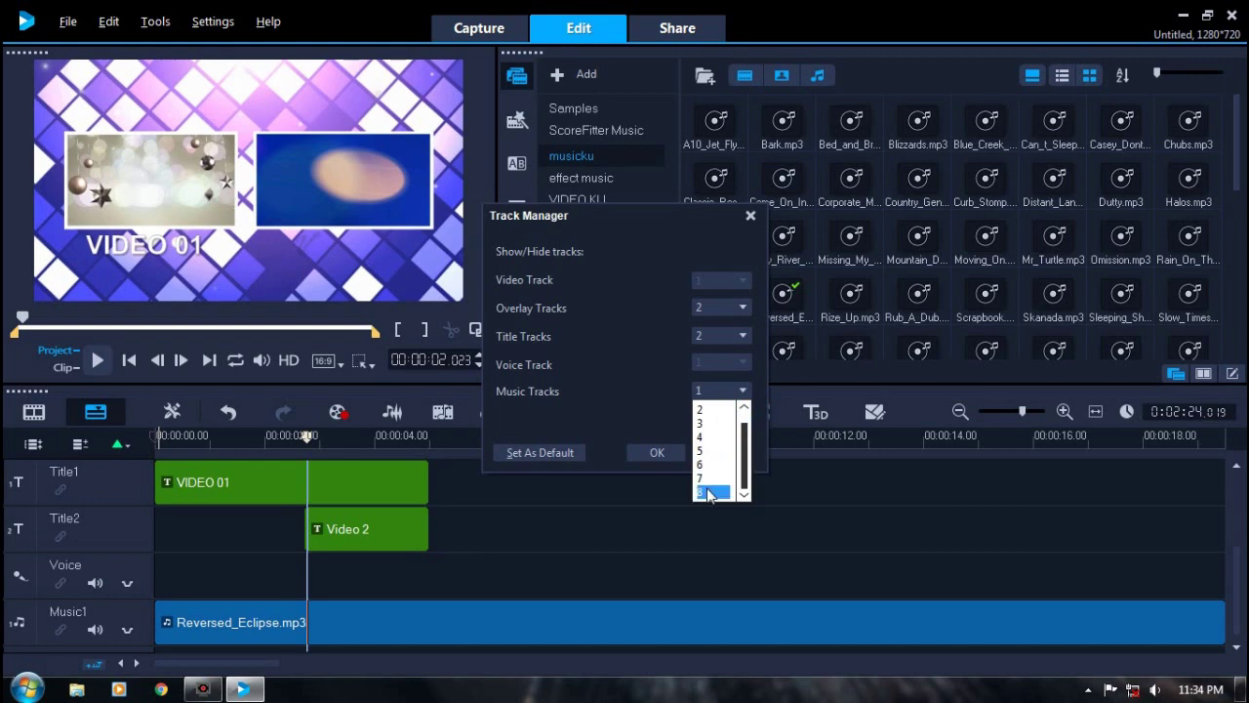
pyautogui.moveTo(744, 467); pyautogui.dragTo(746, 423)
pyautogui.click(706, 423)
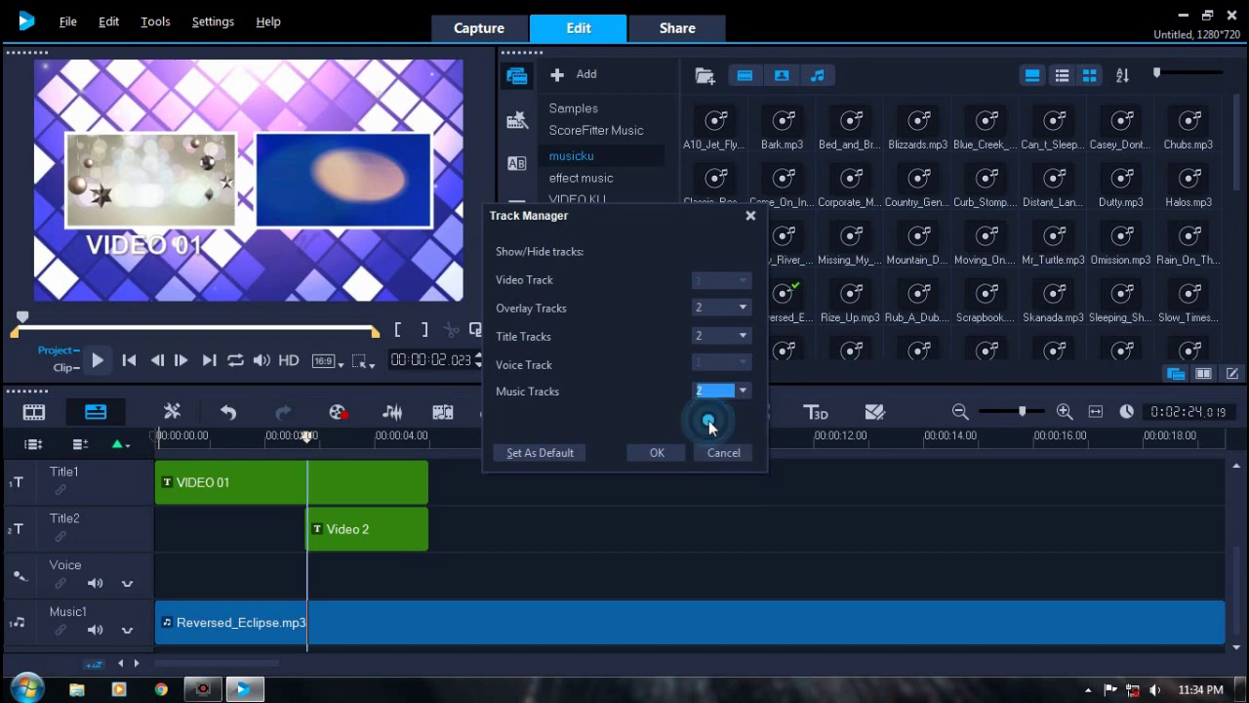
pyautogui.click(658, 452)
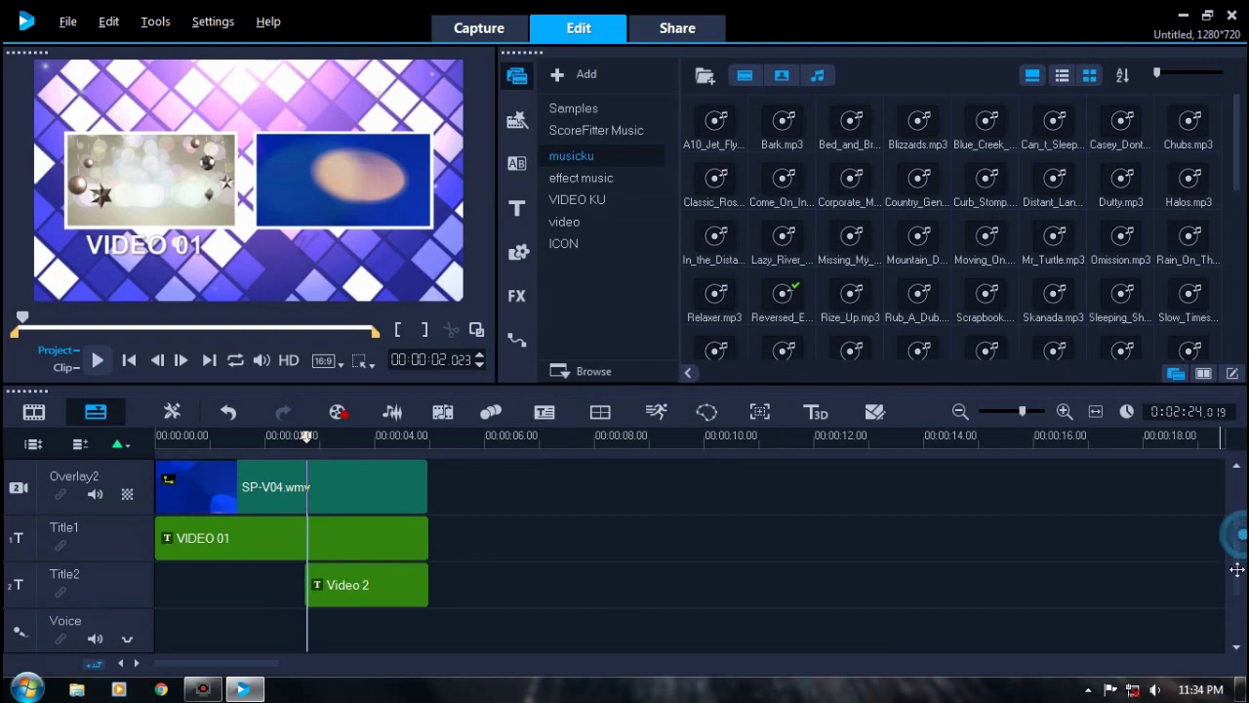
# Add Rize_Up.mp3 to the Music2 track so that it starts about 1 second into the project.
pyautogui.scroll(-2, 1236, 552)
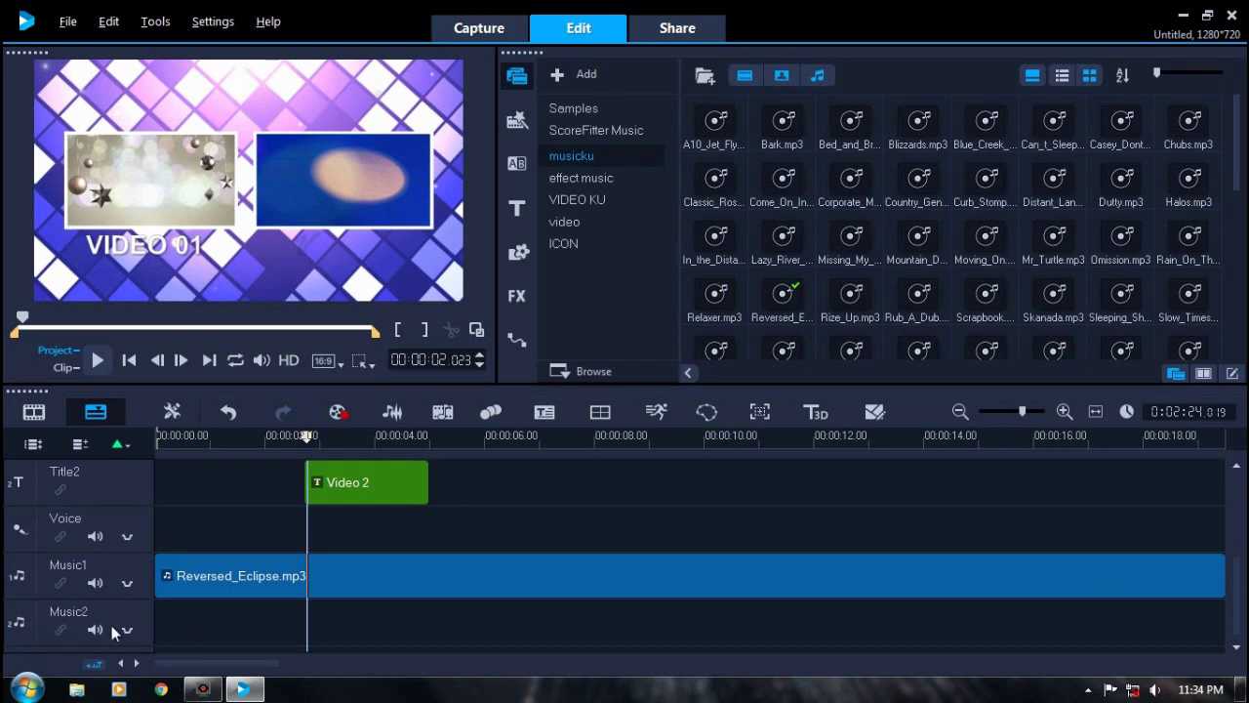
pyautogui.click(853, 292)
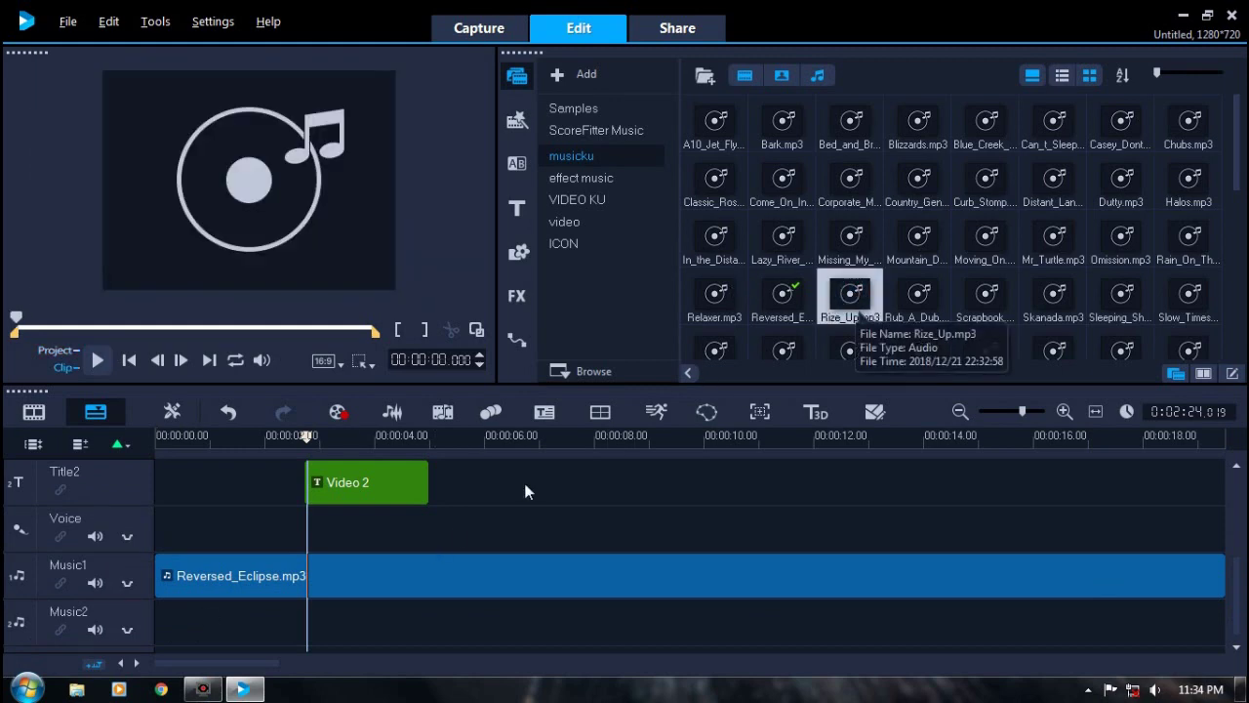
pyautogui.moveTo(236, 614); pyautogui.dragTo(216, 621)
pyautogui.click(318, 542)
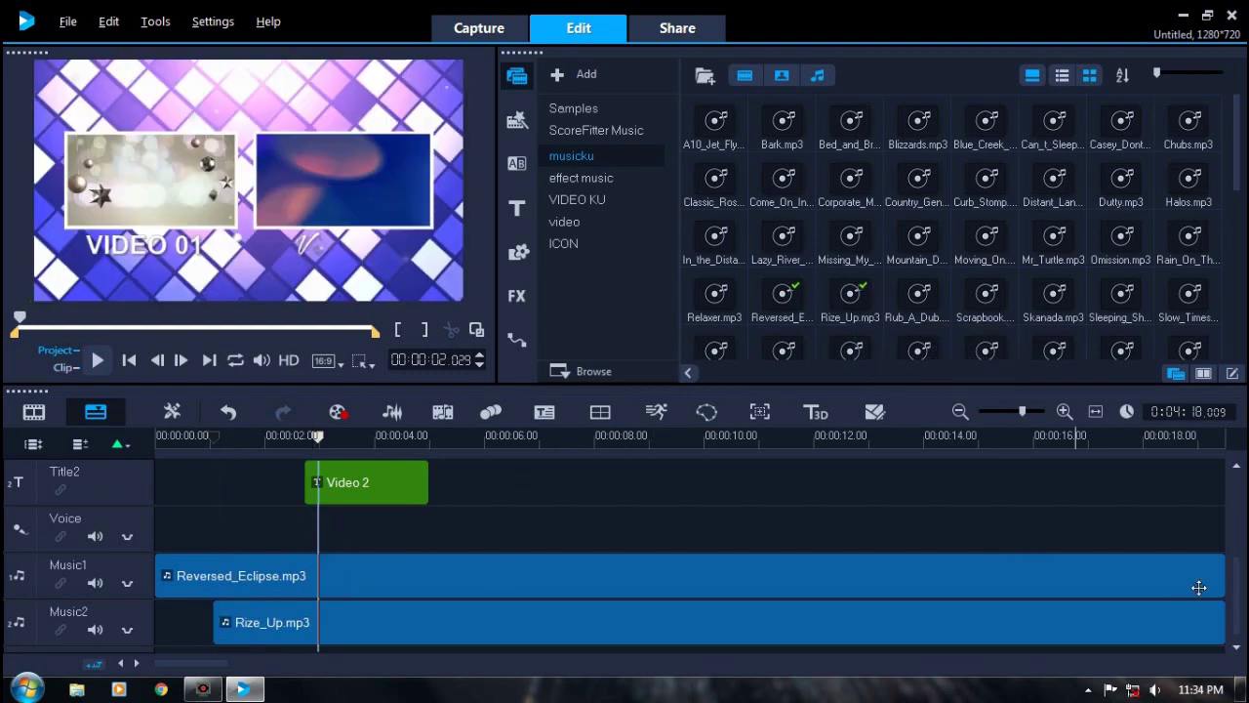
# Play the whole project from the start past the end of the video clips.
pyautogui.scroll(3, 1234, 591)
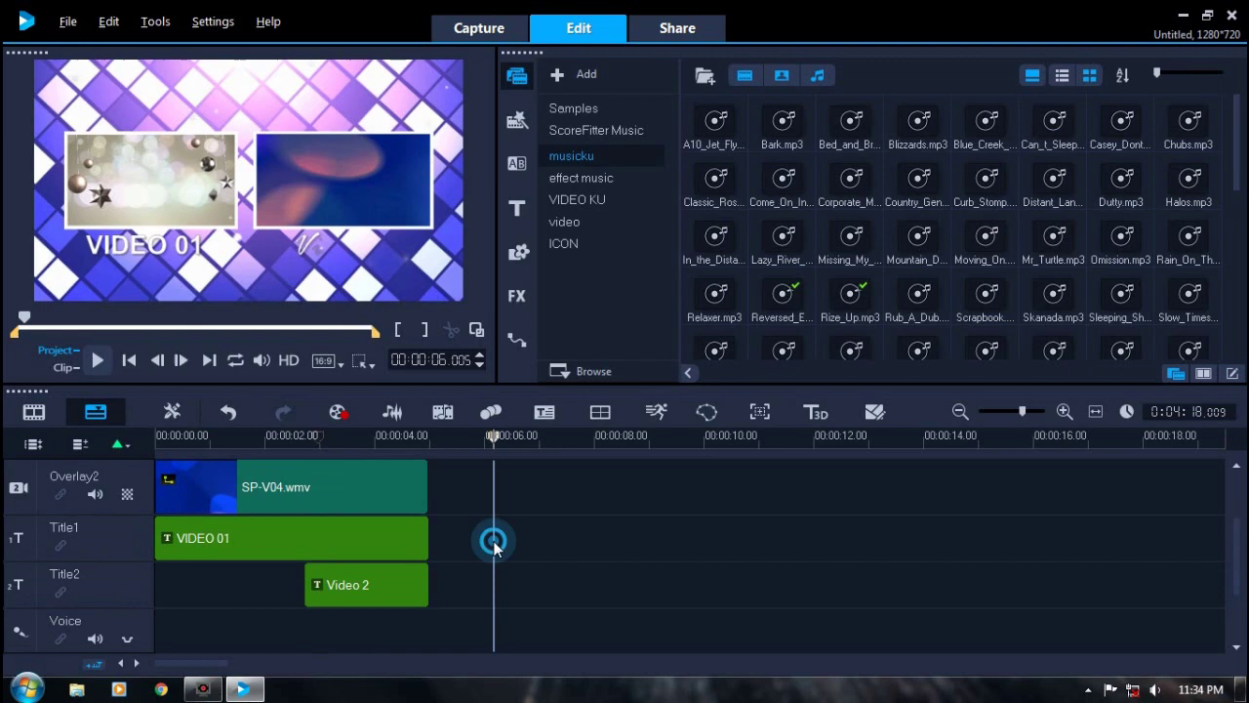
pyautogui.click(494, 548)
pyautogui.click(128, 361)
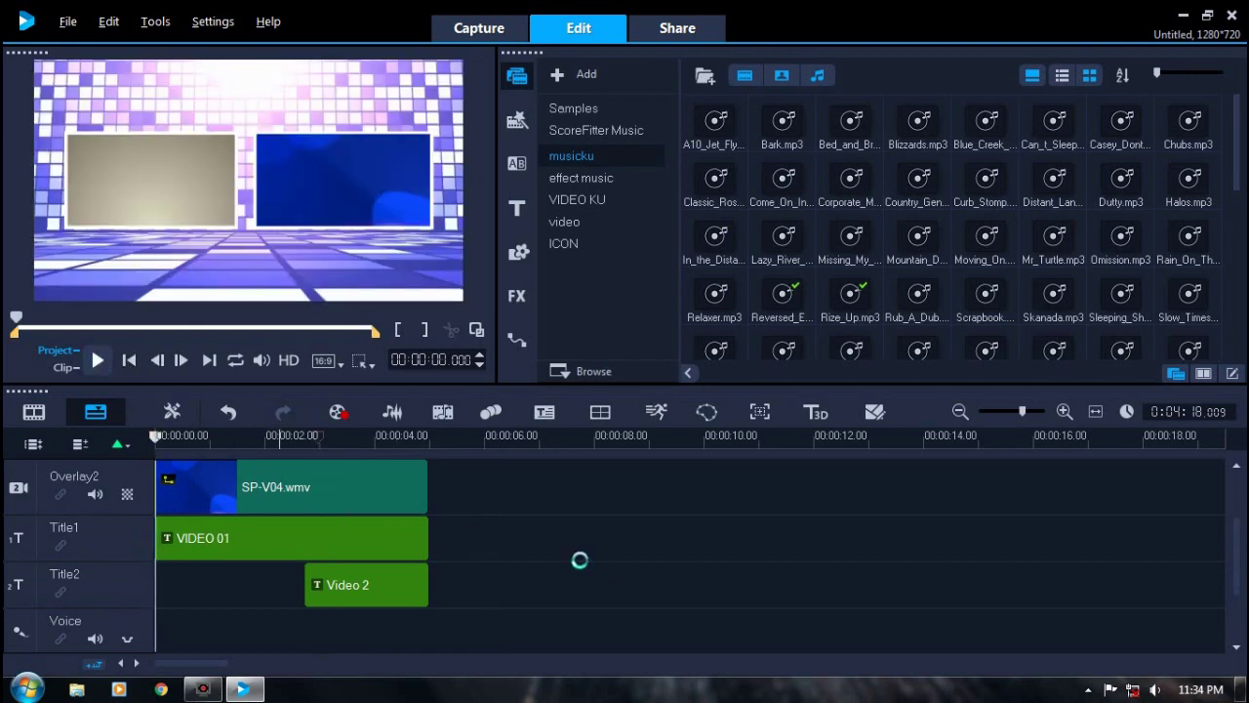
pyautogui.press('space')
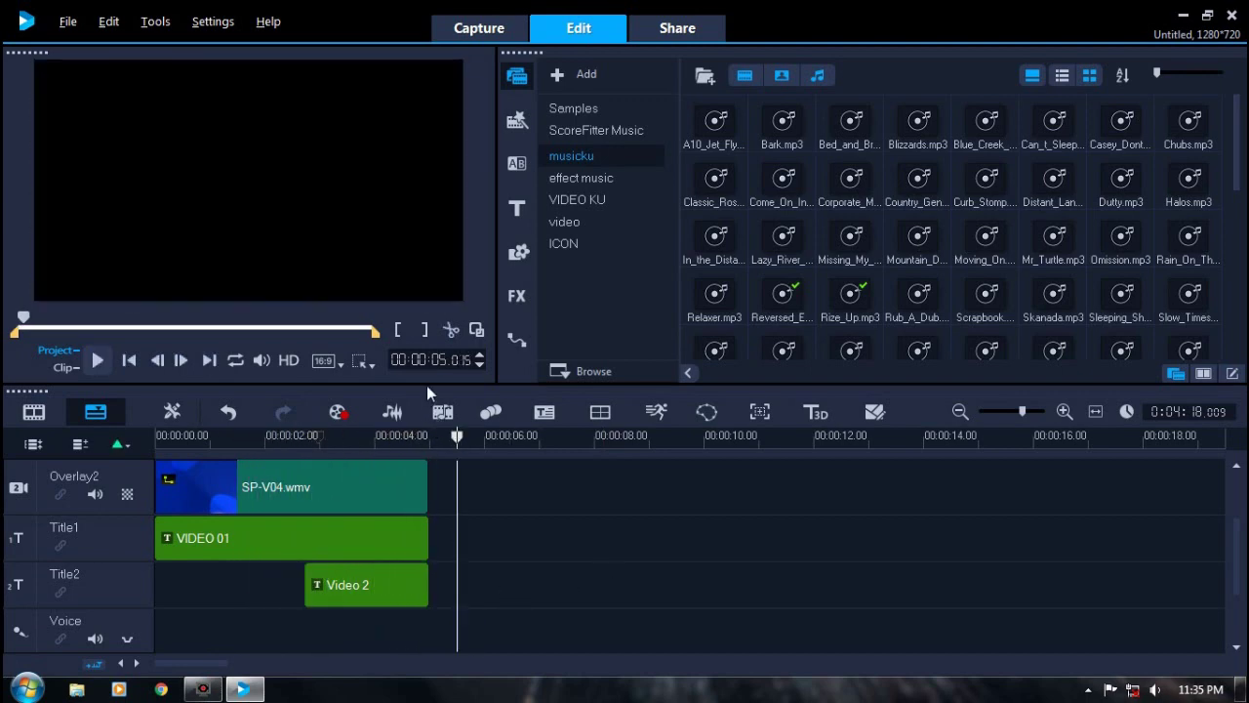
# Enlarge the timeline area to show more tracks and look through them from Video to Music2.
pyautogui.moveTo(427, 385); pyautogui.dragTo(432, 251)
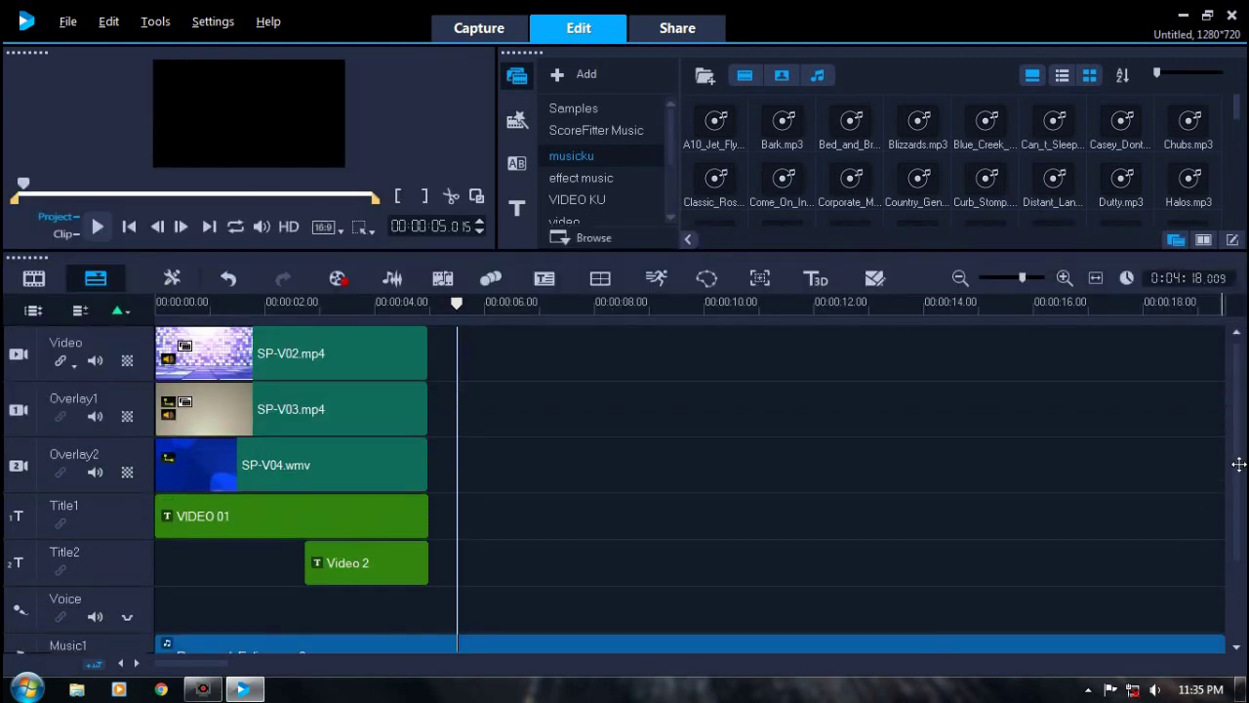
pyautogui.scroll(-4, 1236, 488)
pyautogui.scroll(4, 1231, 503)
pyautogui.scroll(-2, 1230, 504)
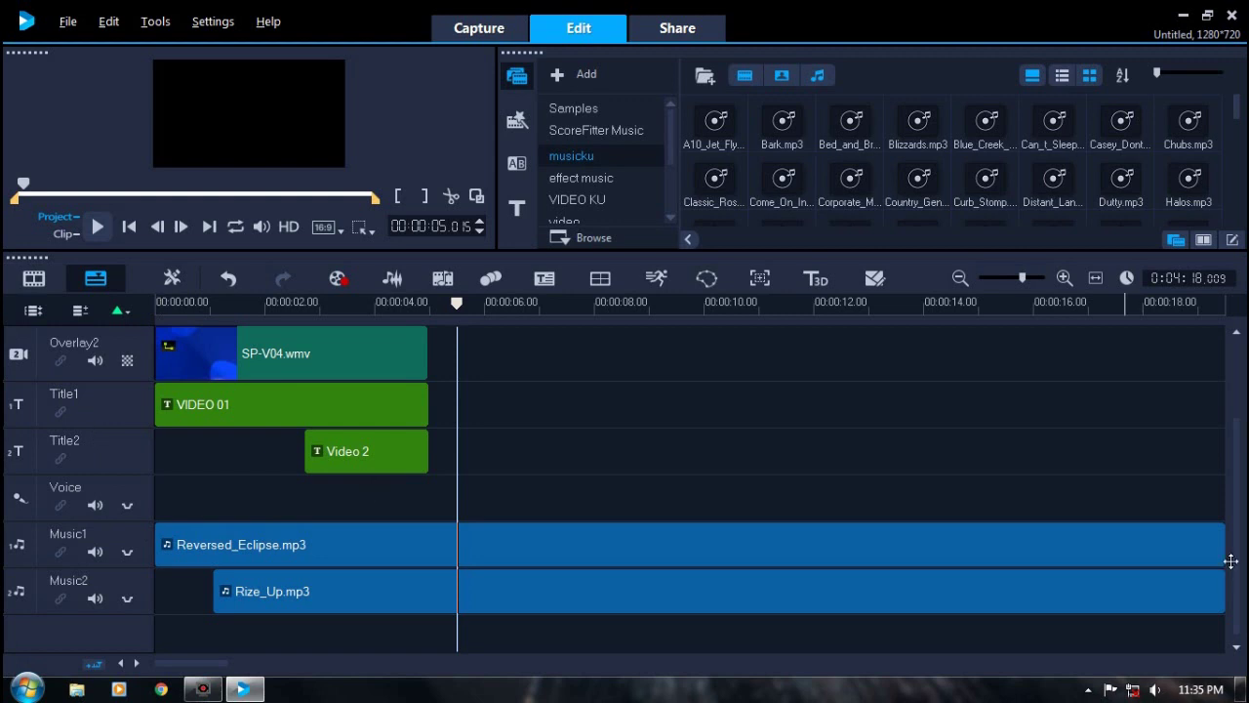
pyautogui.scroll(2, 1236, 532)
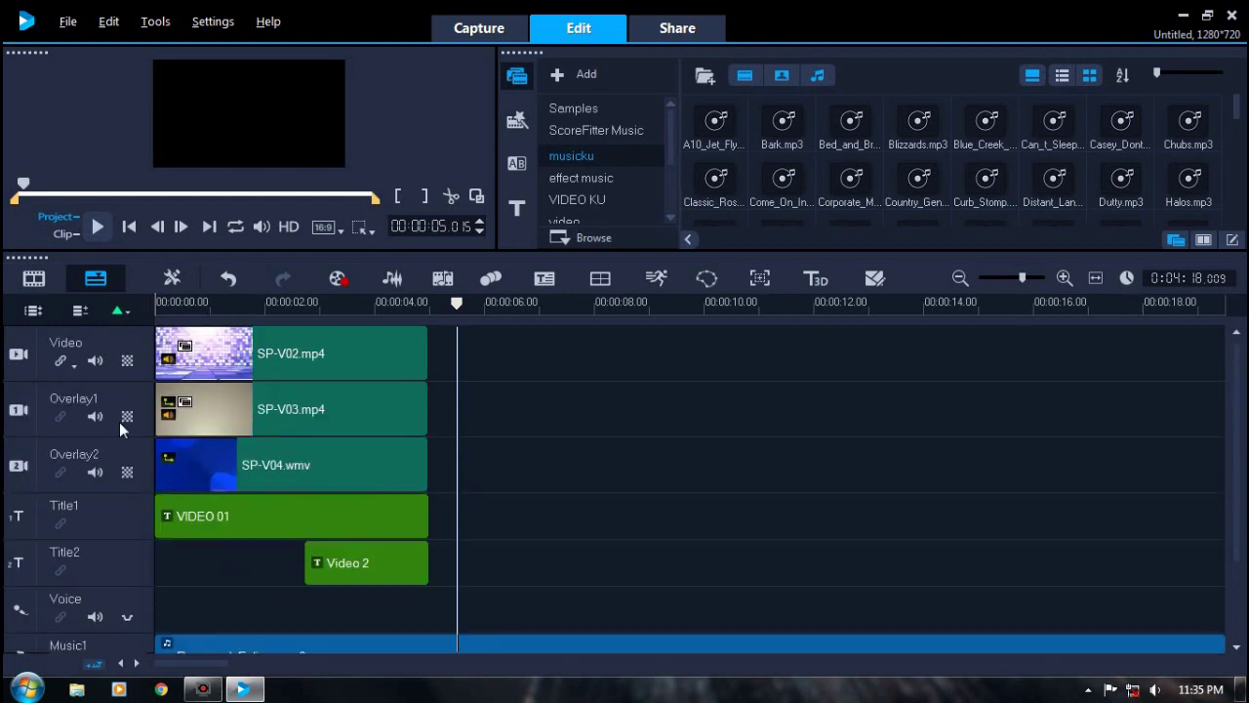
pyautogui.click(222, 360)
pyautogui.click(251, 572)
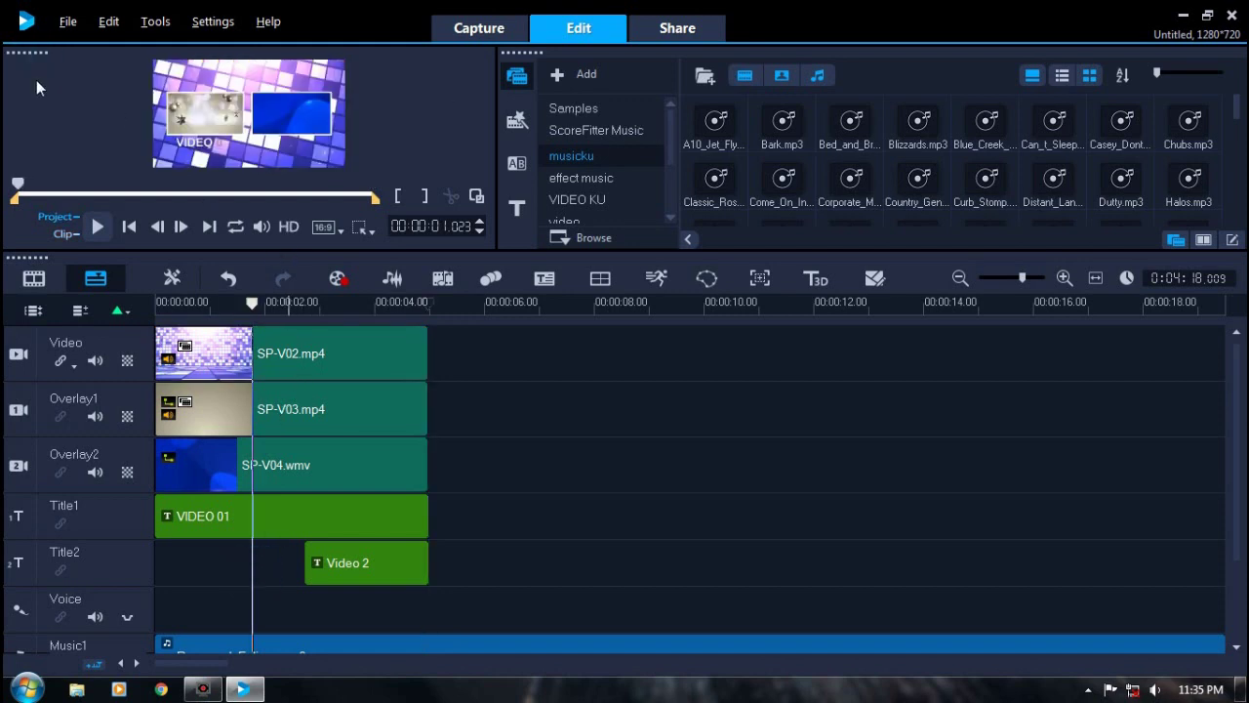
# Undock the preview as an enlarged floating window and extend the timeline area to fit all tracks.
pyautogui.moveTo(7, 56); pyautogui.dragTo(820, 332)
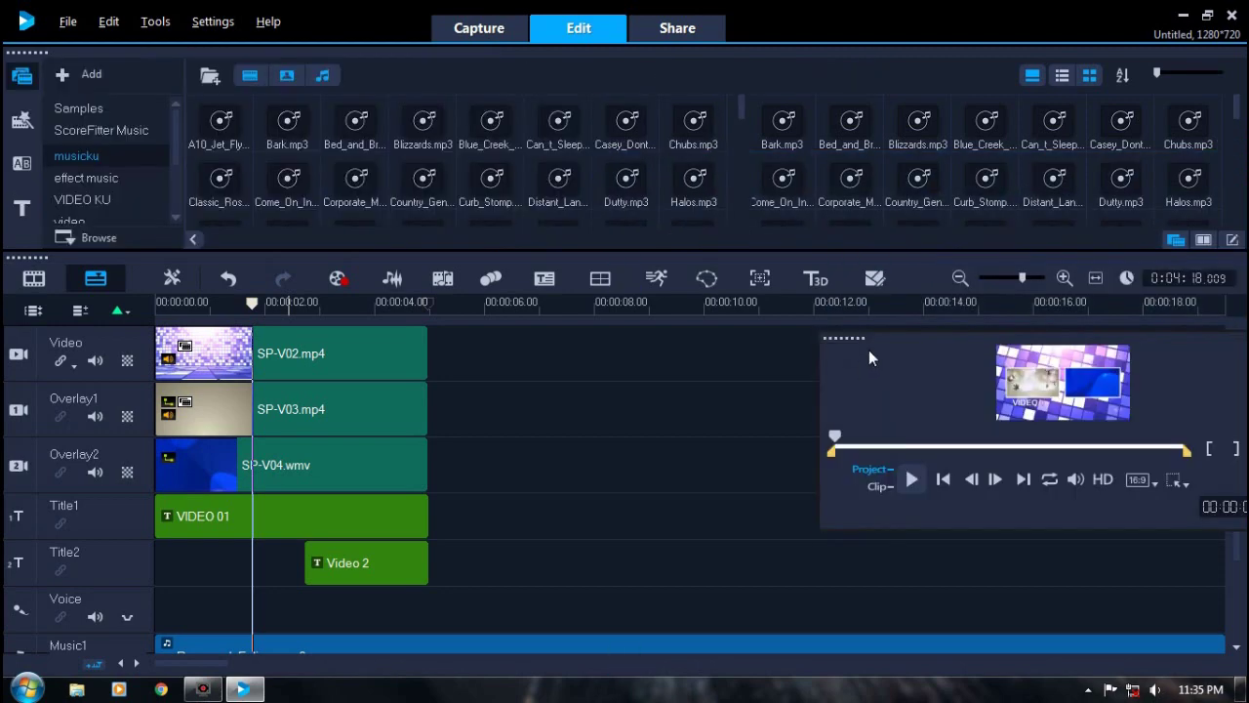
pyautogui.moveTo(1029, 329); pyautogui.dragTo(1029, 99)
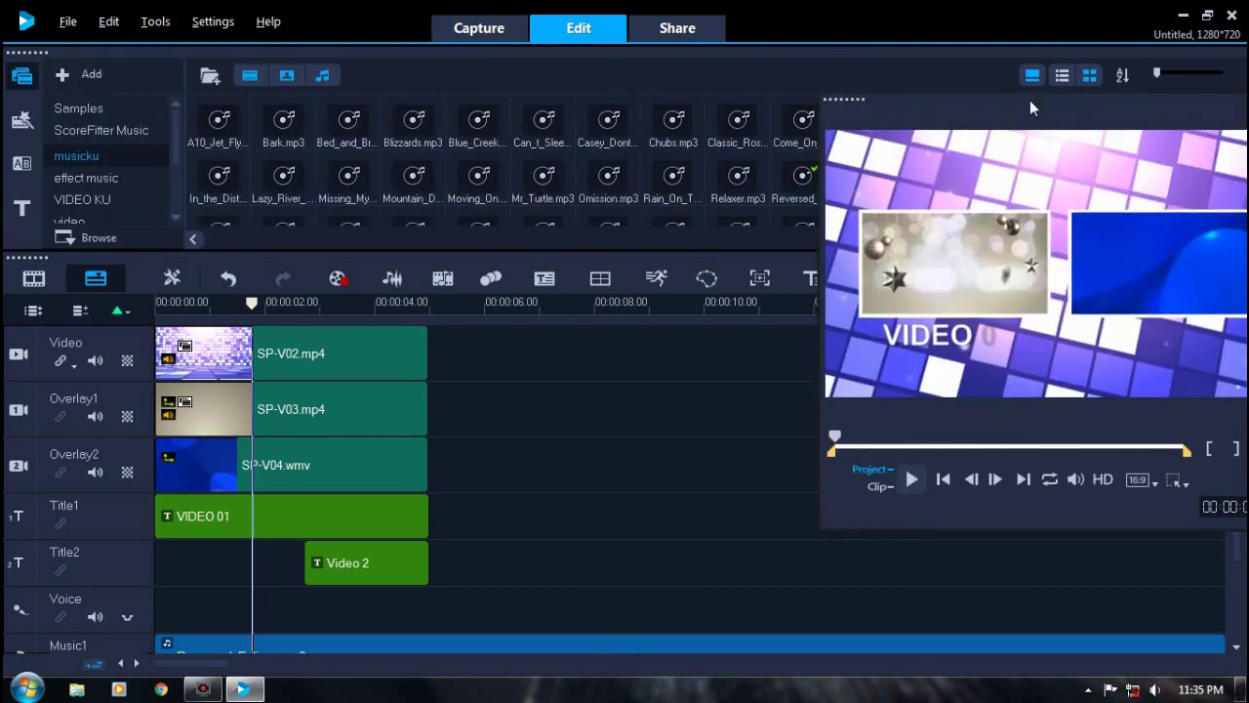
pyautogui.moveTo(1073, 530); pyautogui.dragTo(1073, 647)
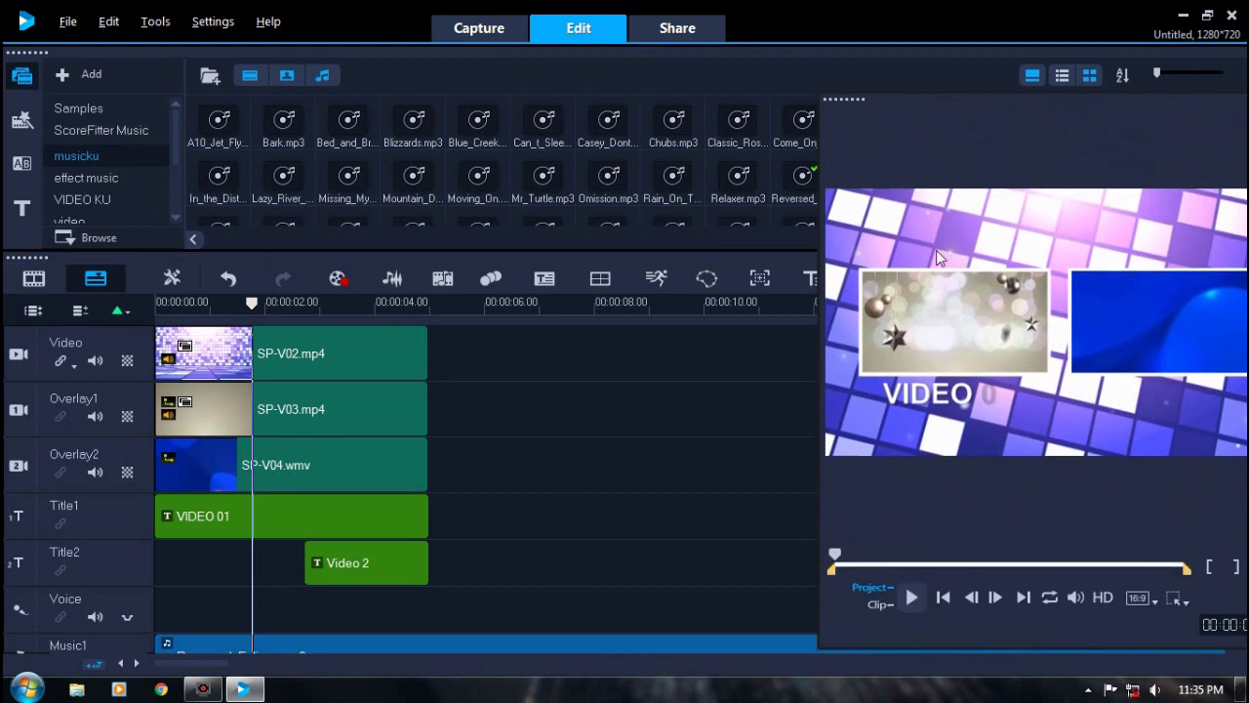
pyautogui.moveTo(804, 101); pyautogui.dragTo(758, 86)
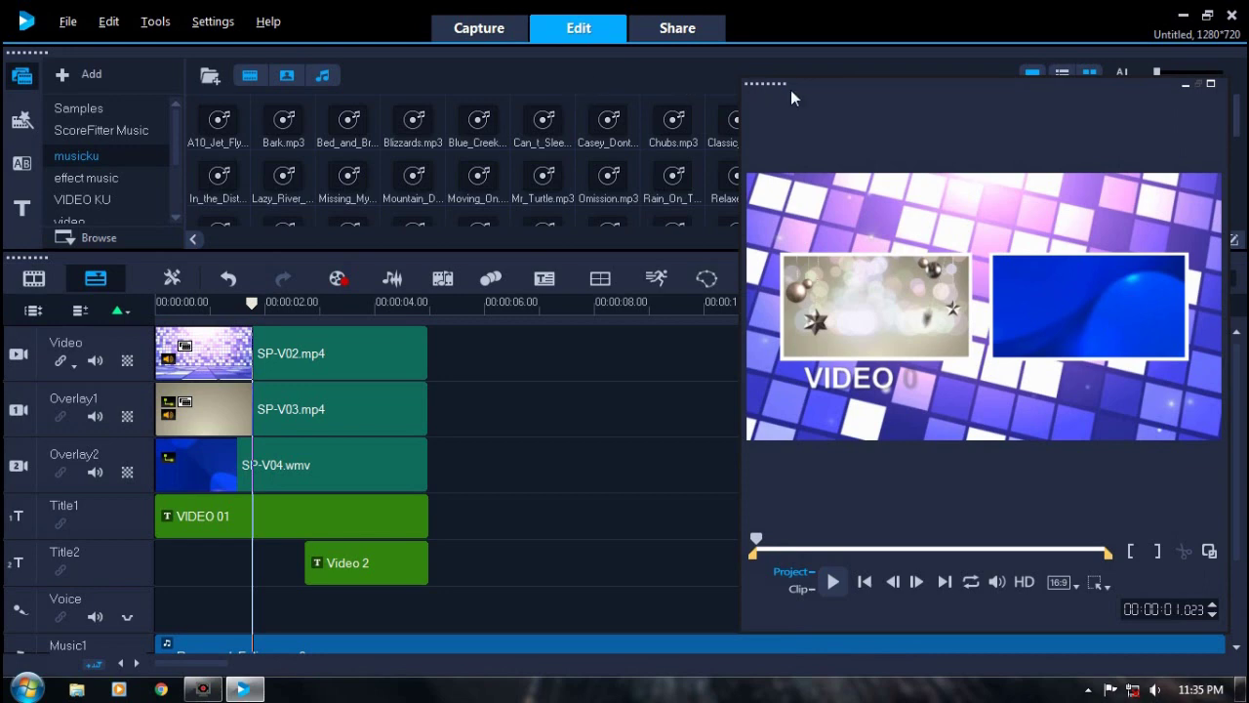
pyautogui.moveTo(791, 87); pyautogui.dragTo(761, 81)
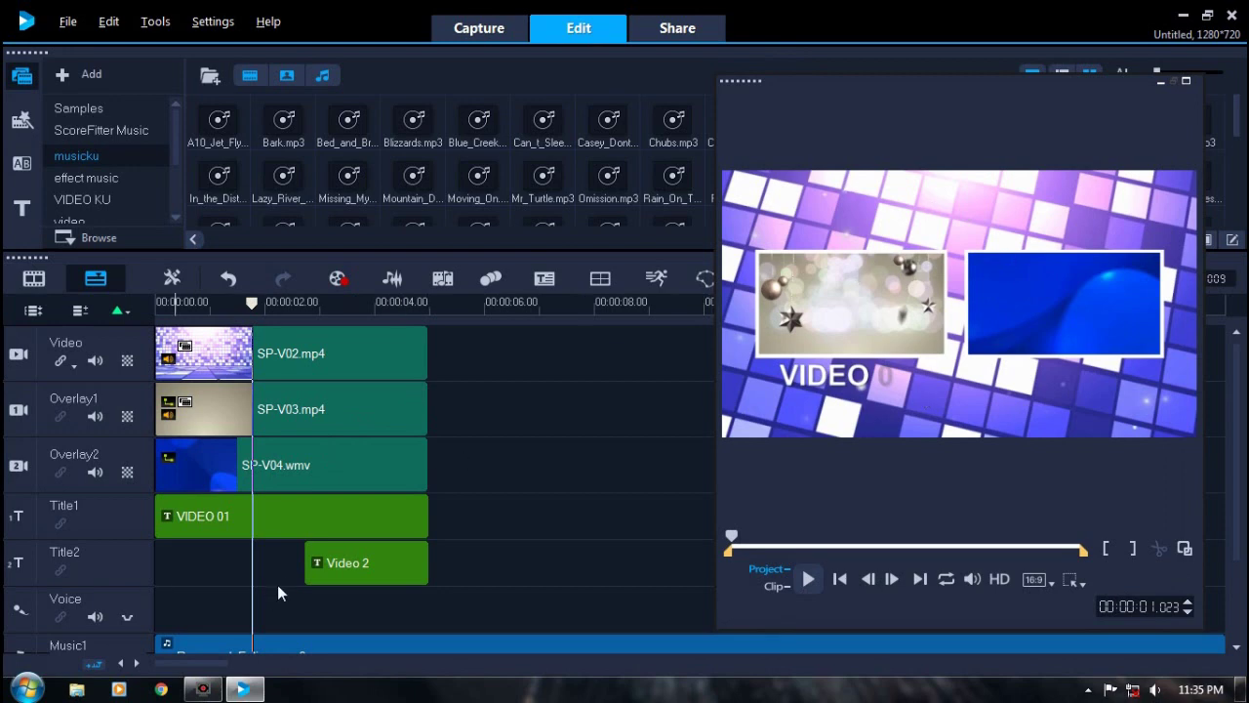
pyautogui.moveTo(280, 250); pyautogui.dragTo(270, 117)
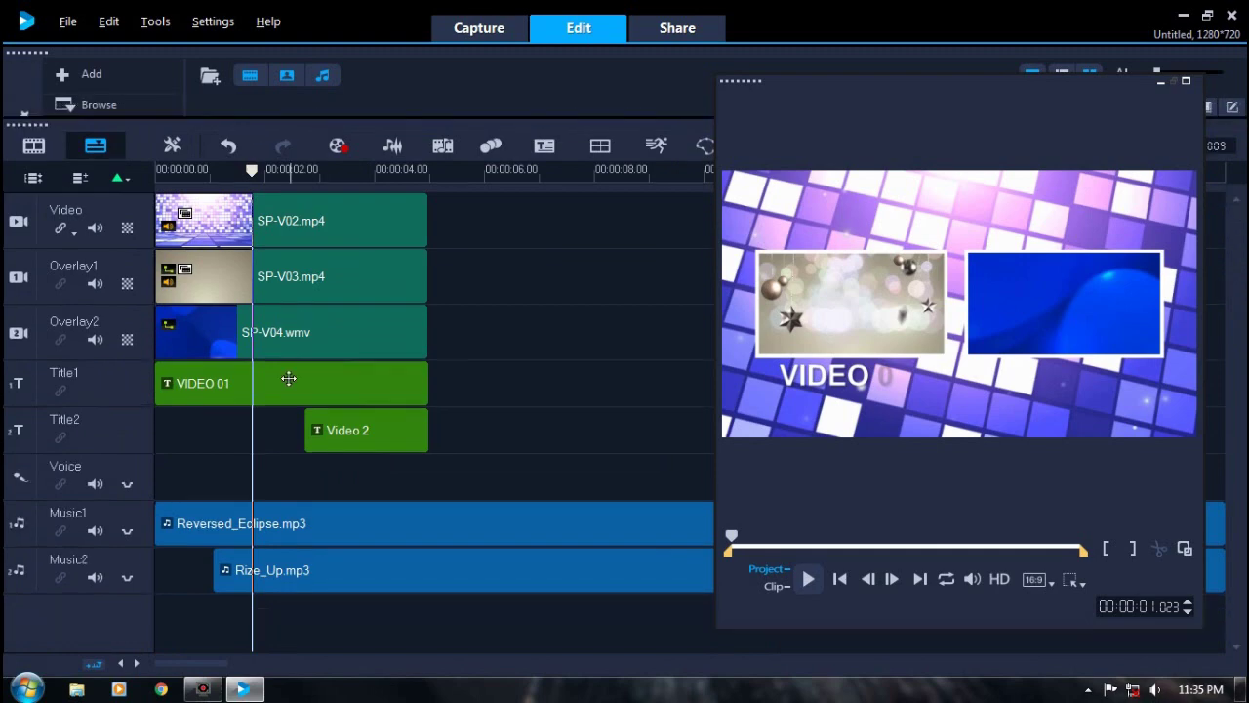
# Play the project from the start in the floating preview and check the frames at about 3 and 1 seconds.
pyautogui.click(242, 426)
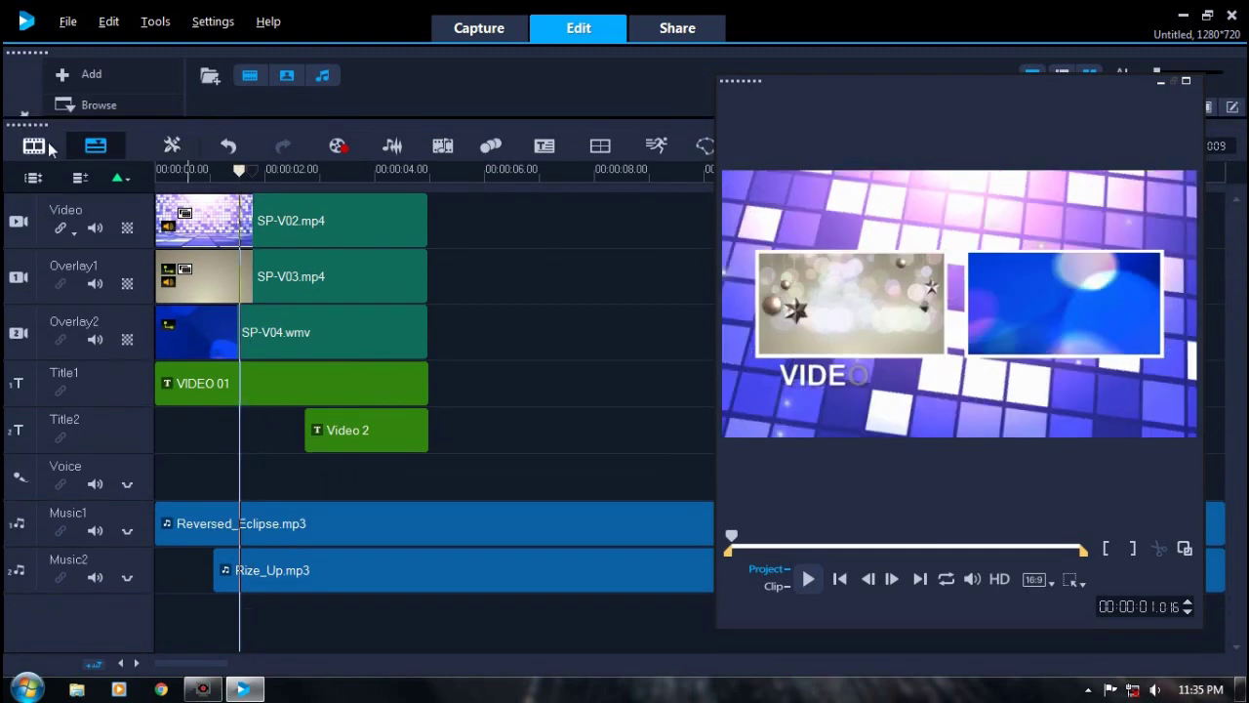
pyautogui.click(839, 579)
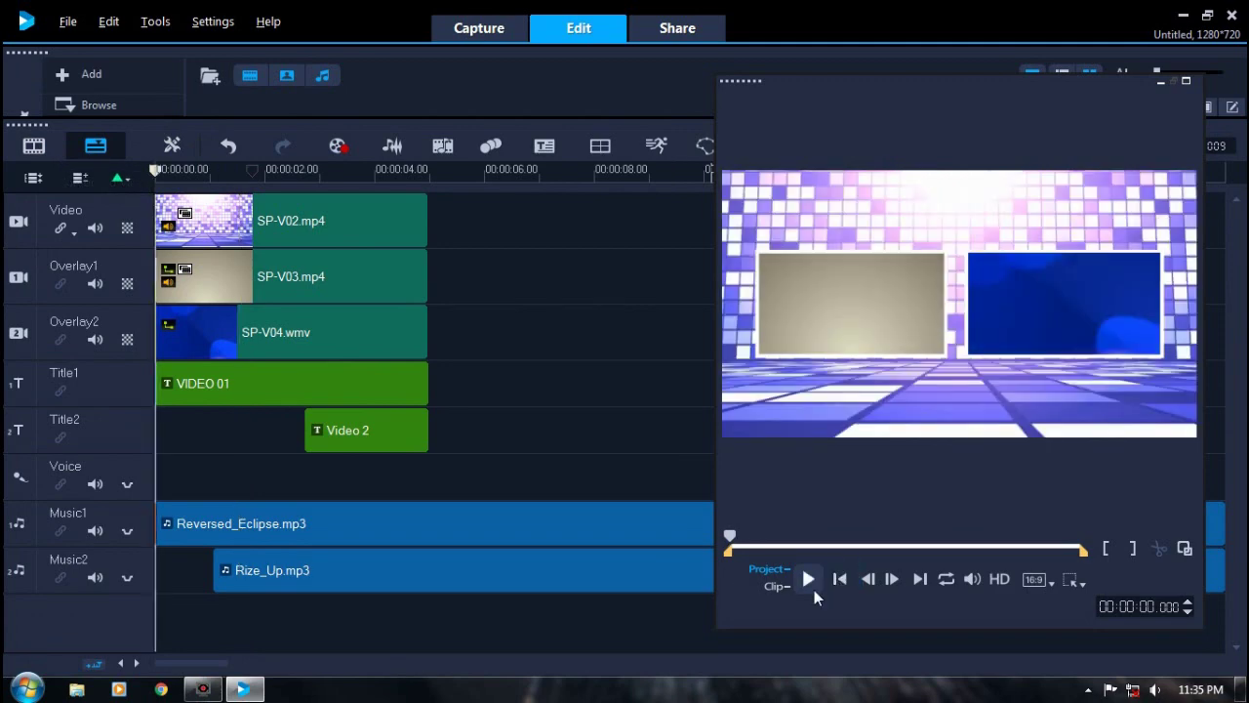
pyautogui.click(806, 582)
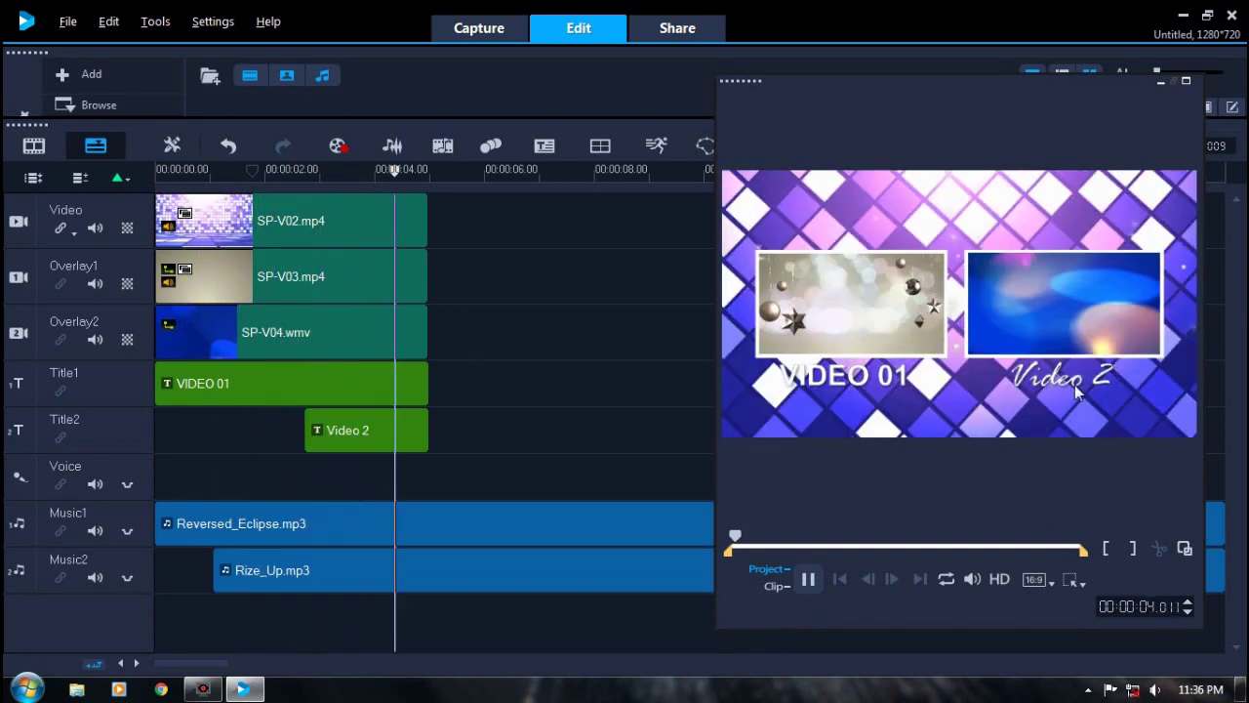
pyautogui.click(809, 582)
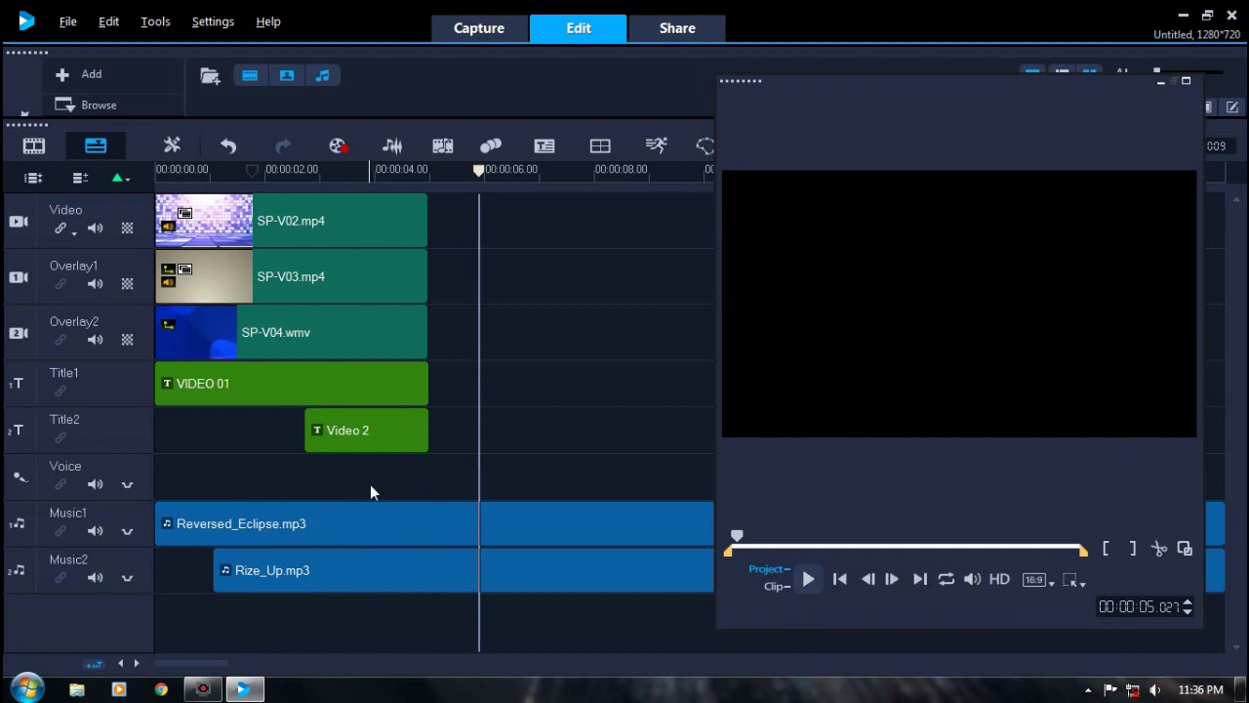
pyautogui.click(359, 489)
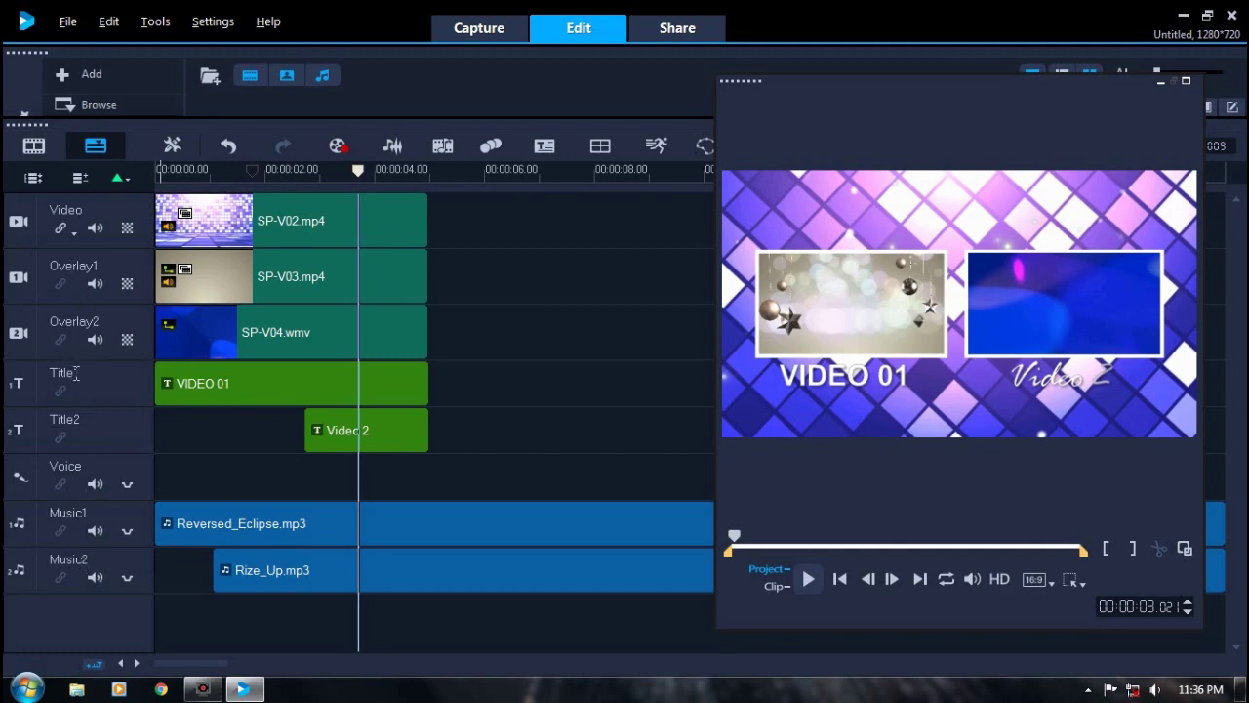
pyautogui.click(245, 482)
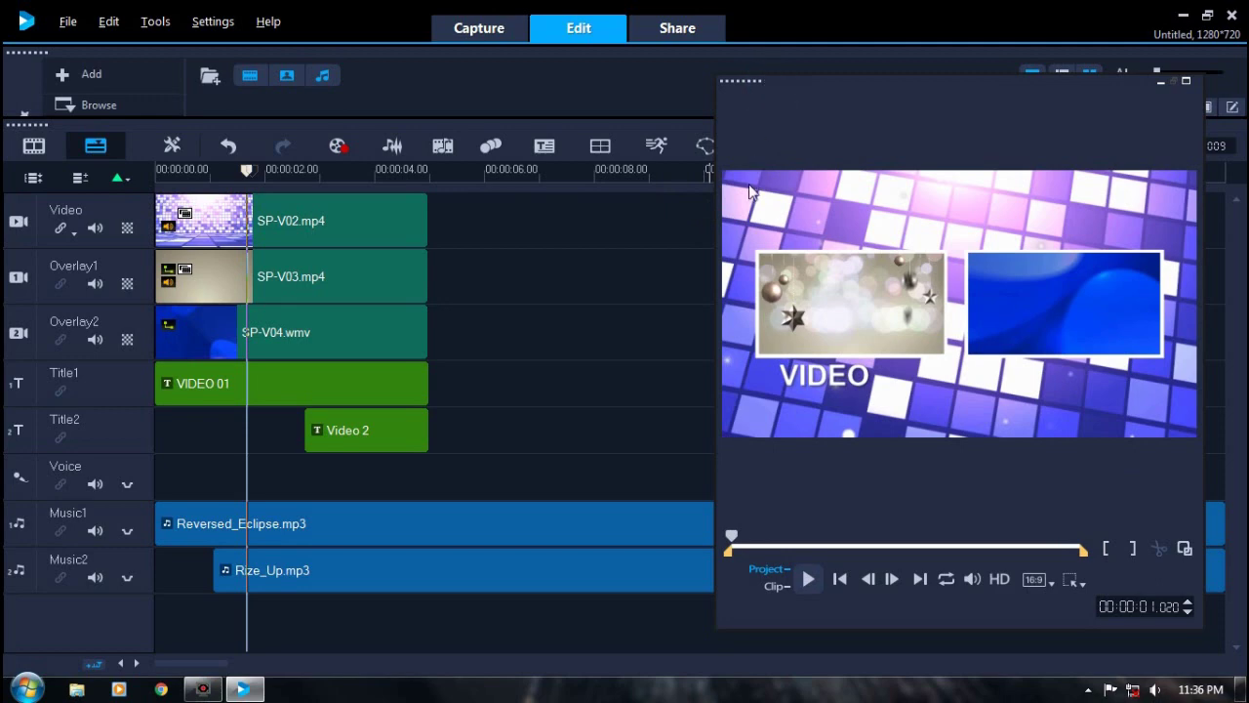
# Move the floating preview lower over the timeline and restore the Default UI layout in the preferences.
pyautogui.moveTo(753, 81); pyautogui.dragTo(735, 138)
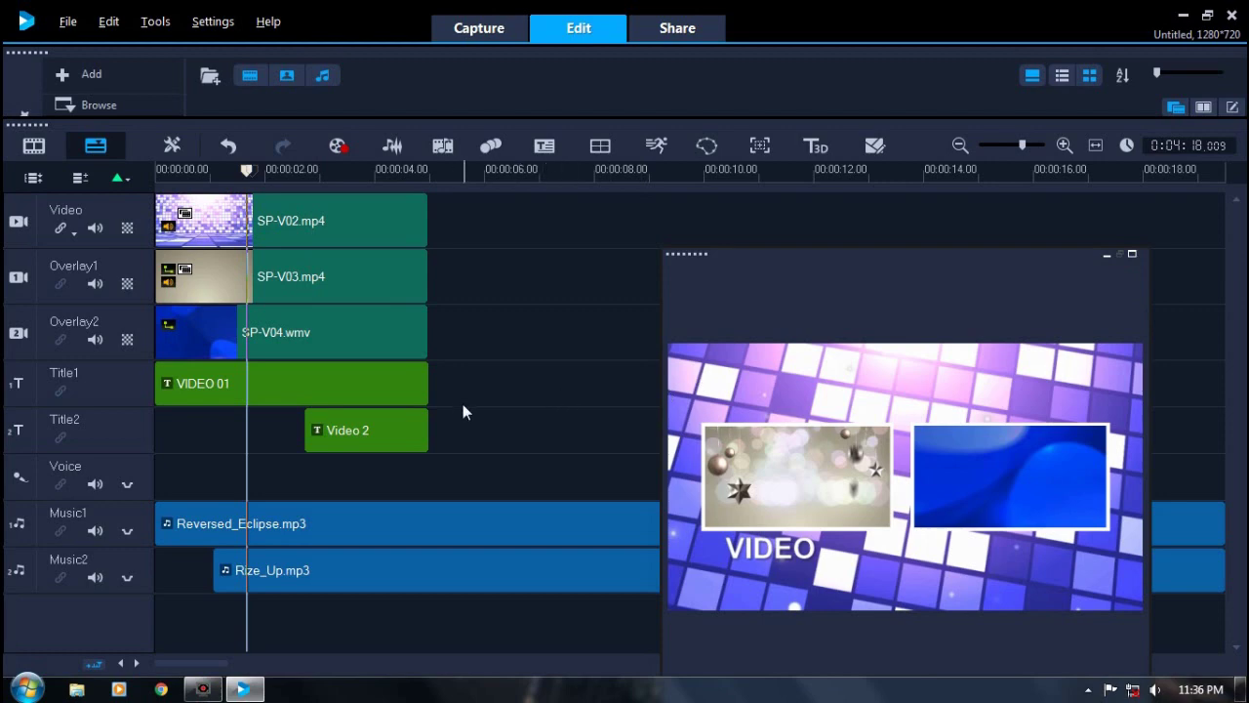
pyautogui.moveTo(773, 257); pyautogui.dragTo(786, 147)
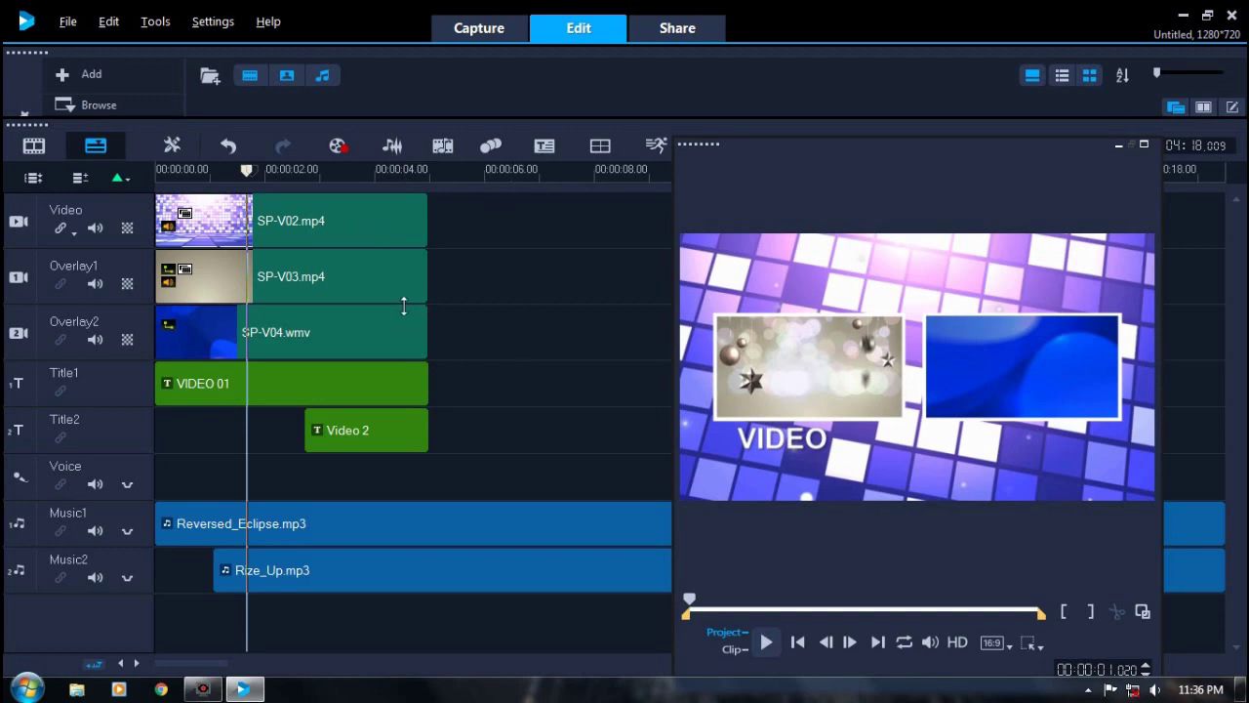
pyautogui.click(211, 20)
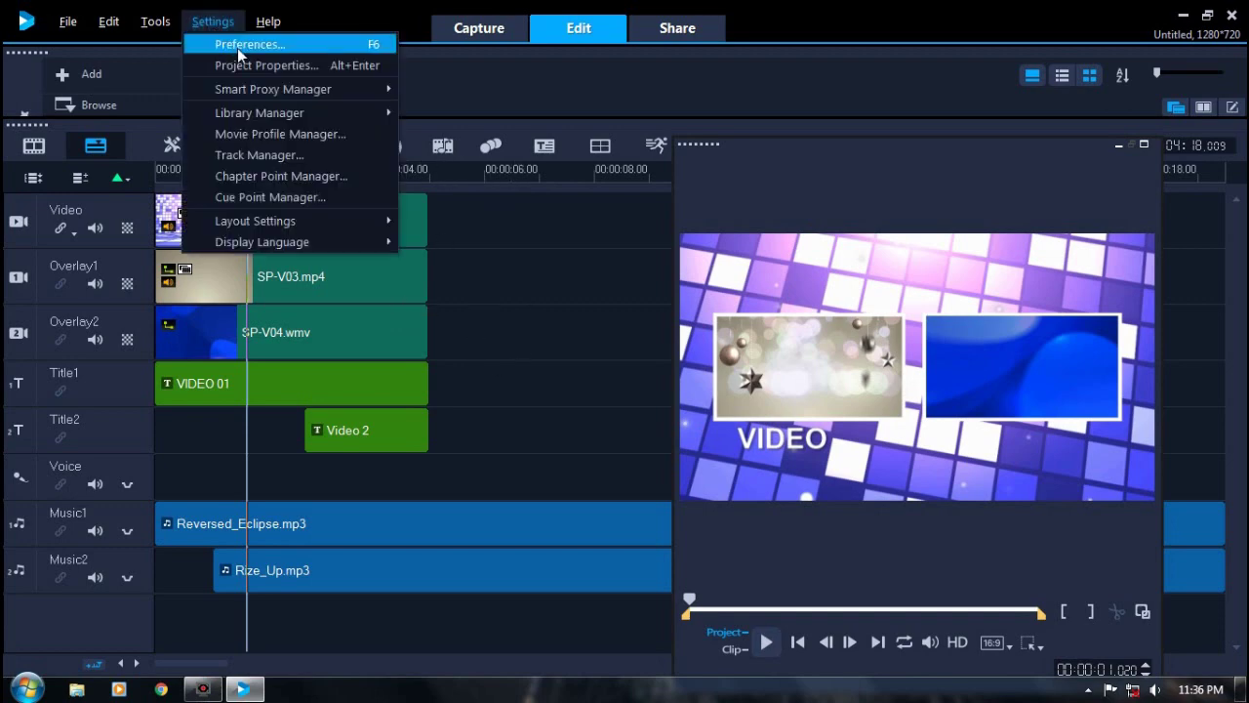
pyautogui.click(241, 48)
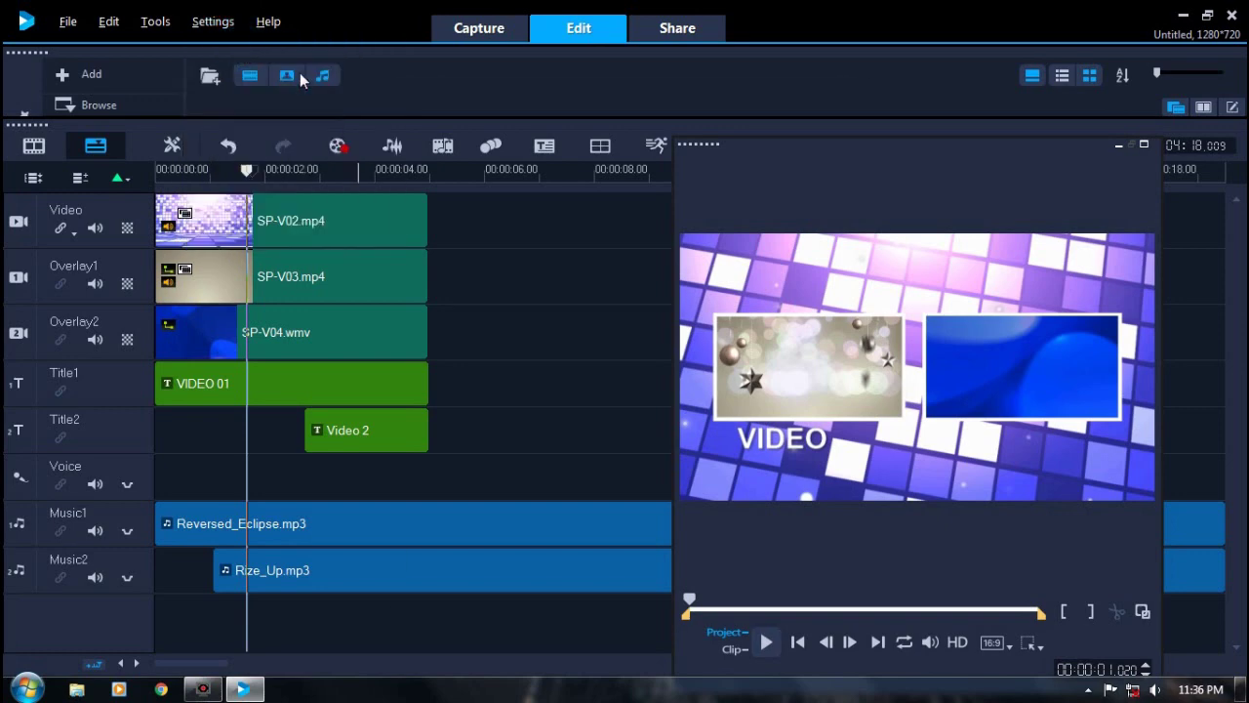
pyautogui.click(609, 115)
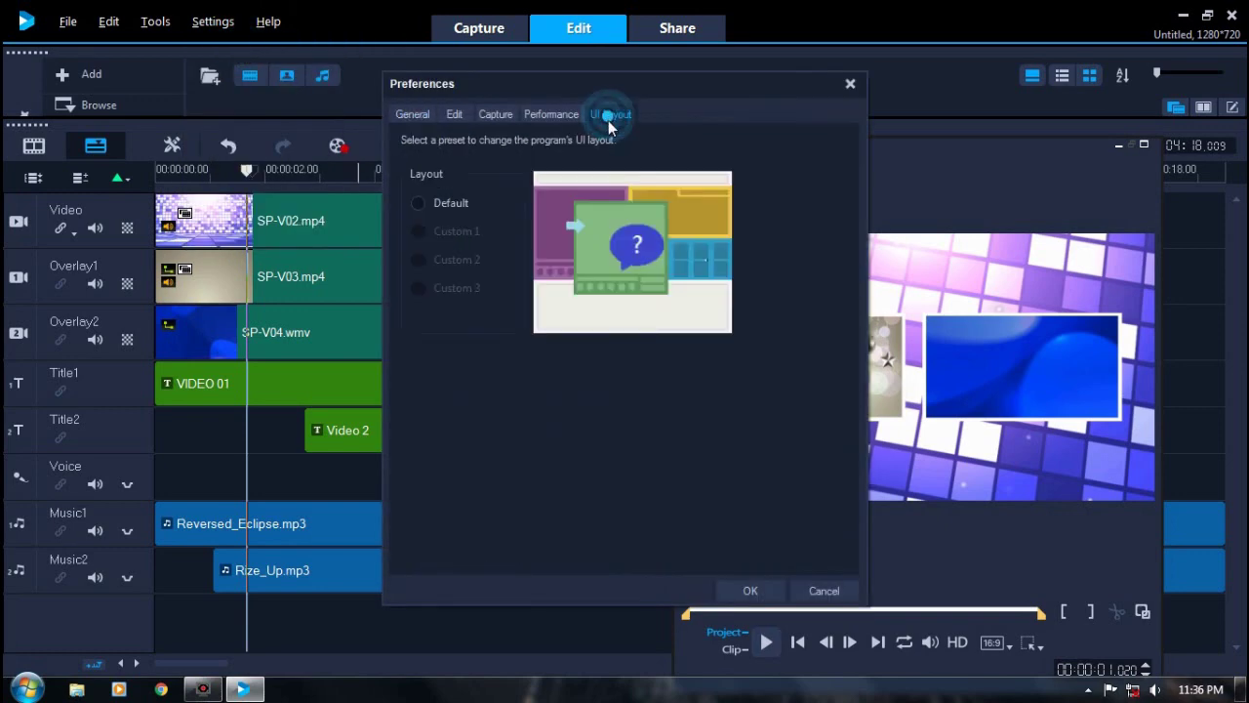
pyautogui.click(451, 202)
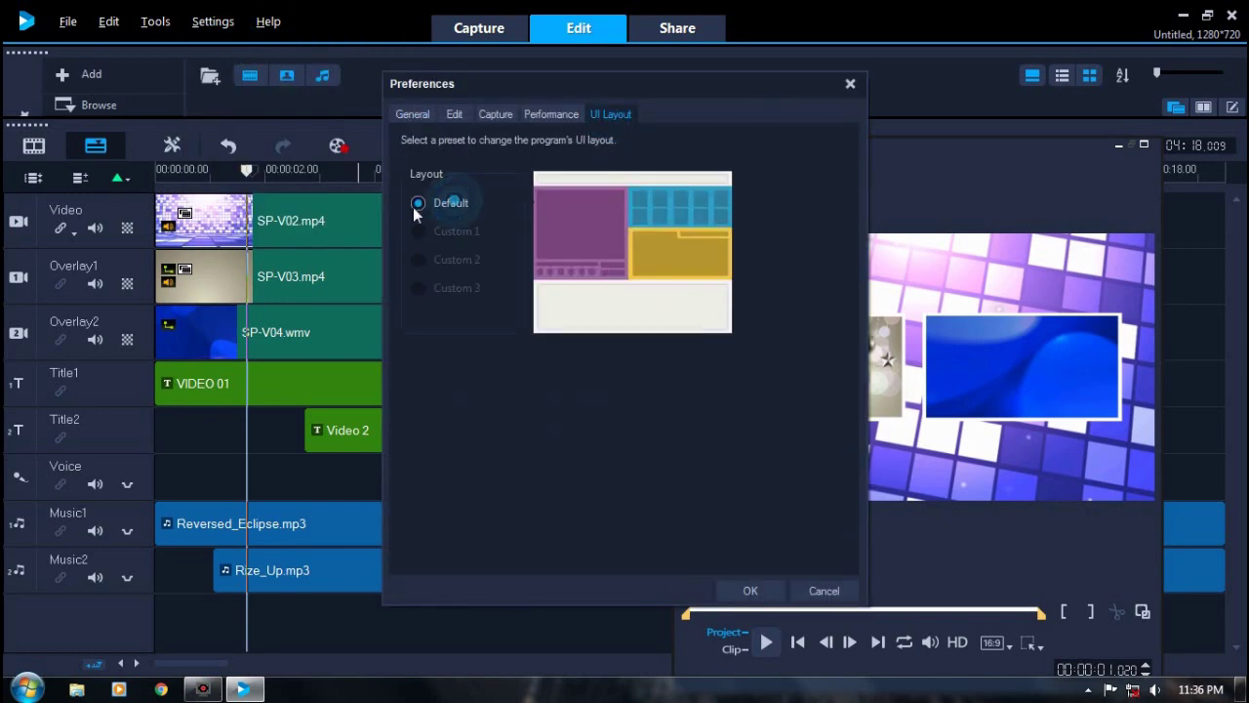
pyautogui.click(731, 592)
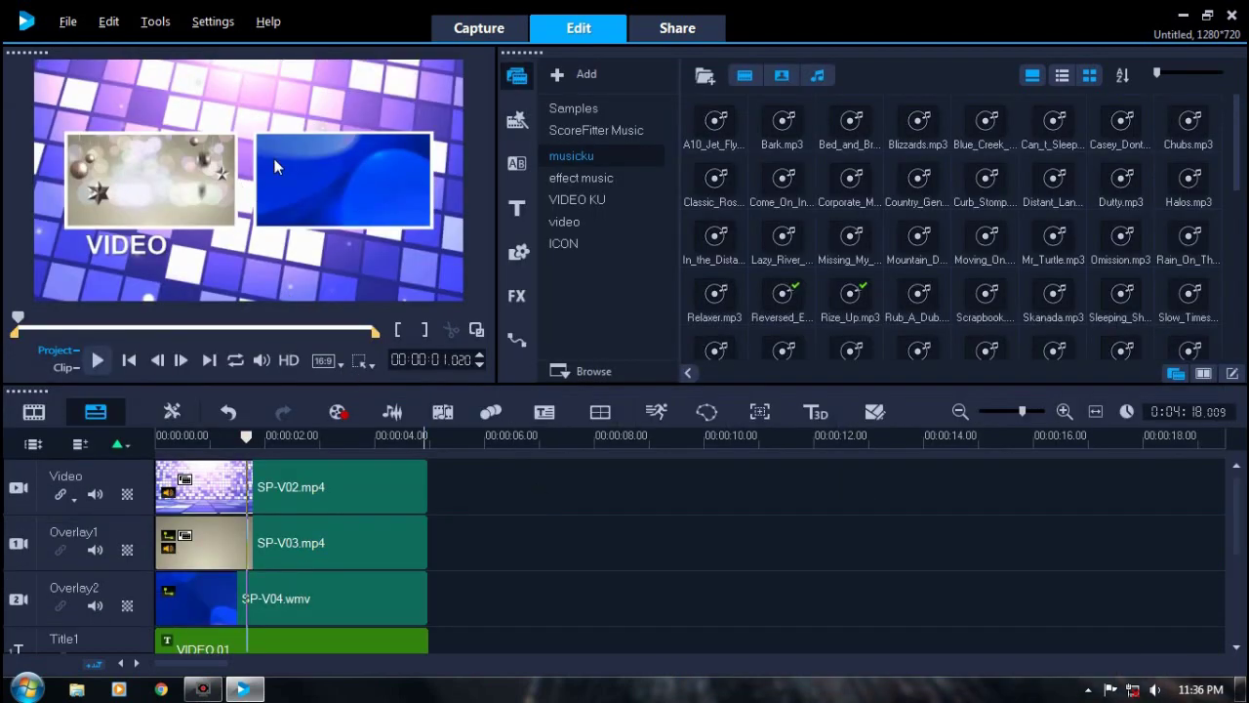
# Return the playhead to the start of the project.
pyautogui.click(508, 476)
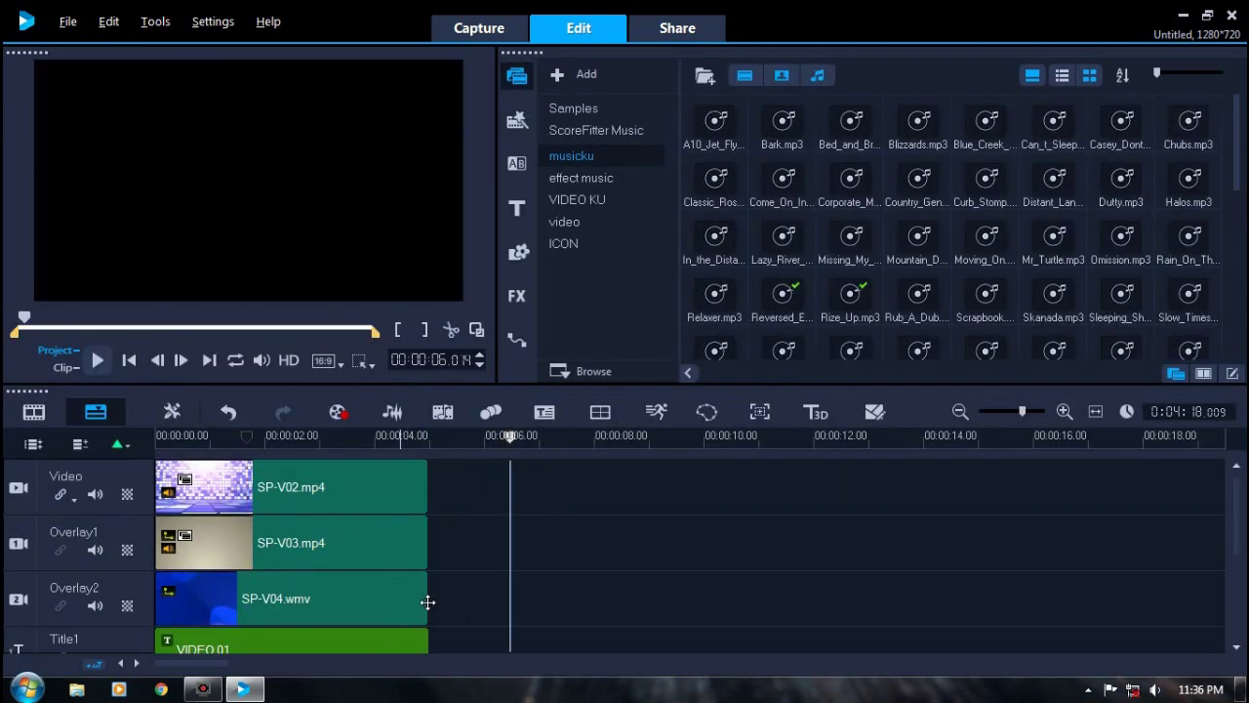
pyautogui.click(137, 369)
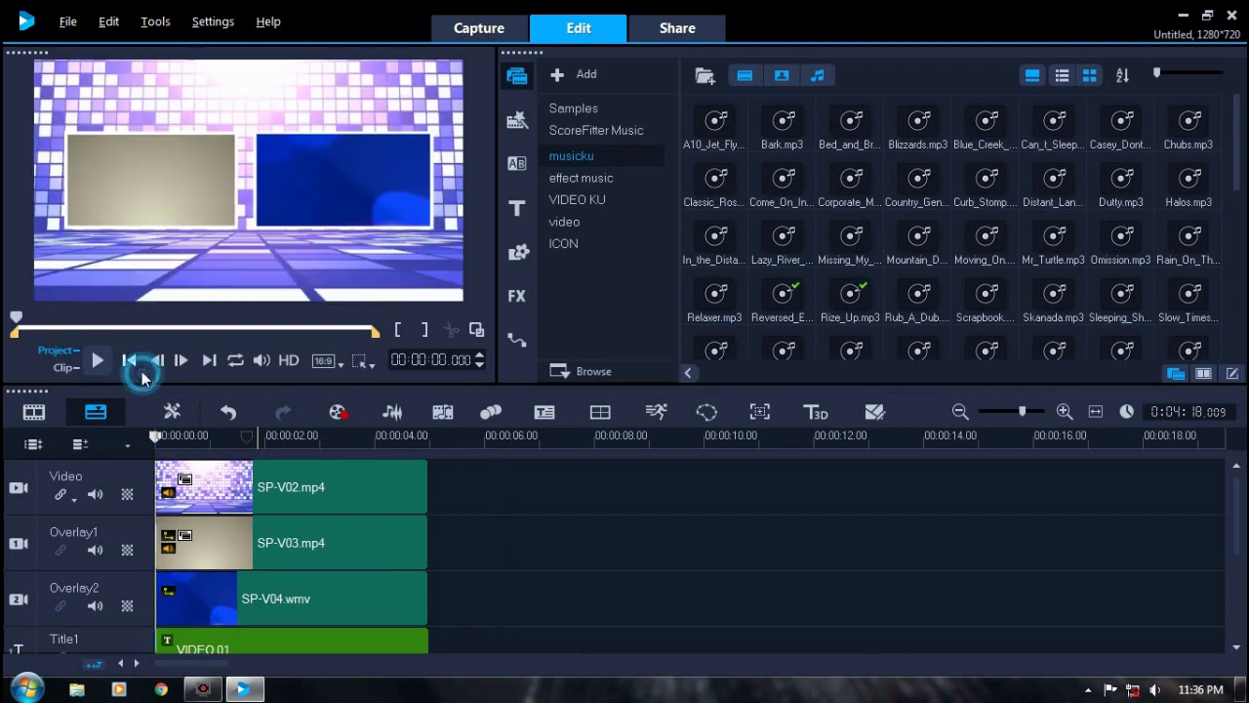